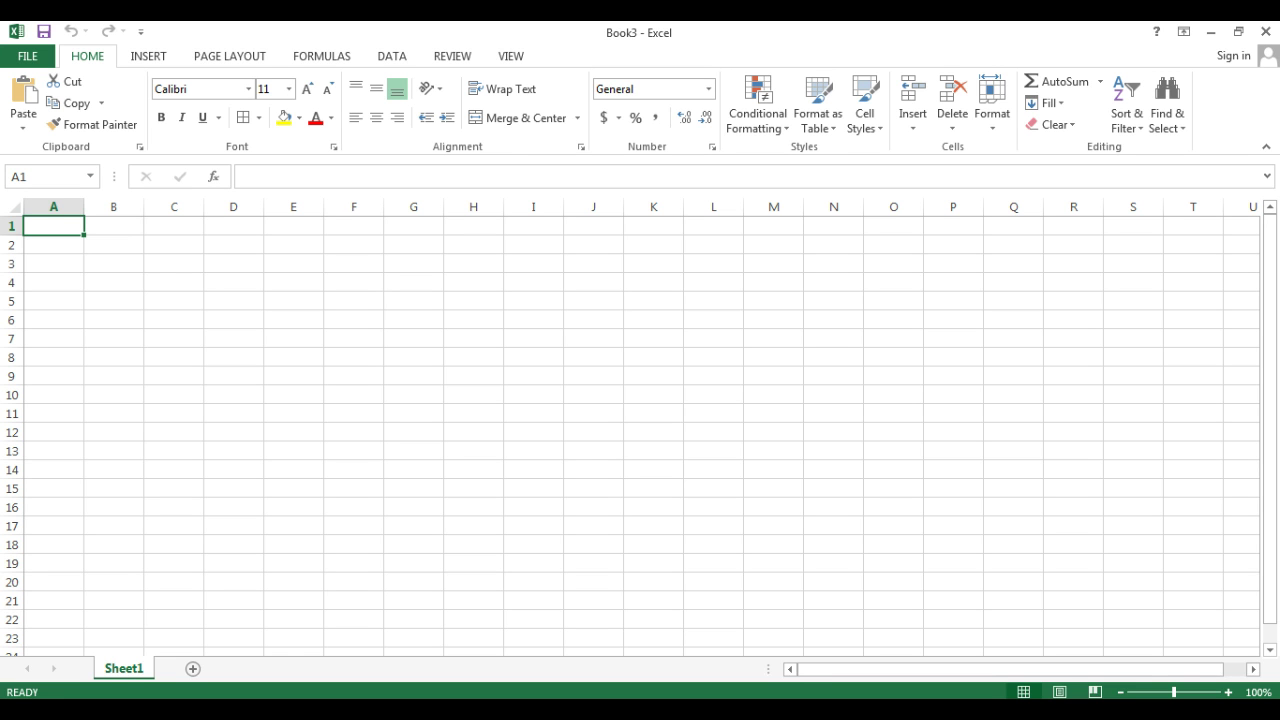
Step: Set the worksheet zoom to 150%
click(124, 227)
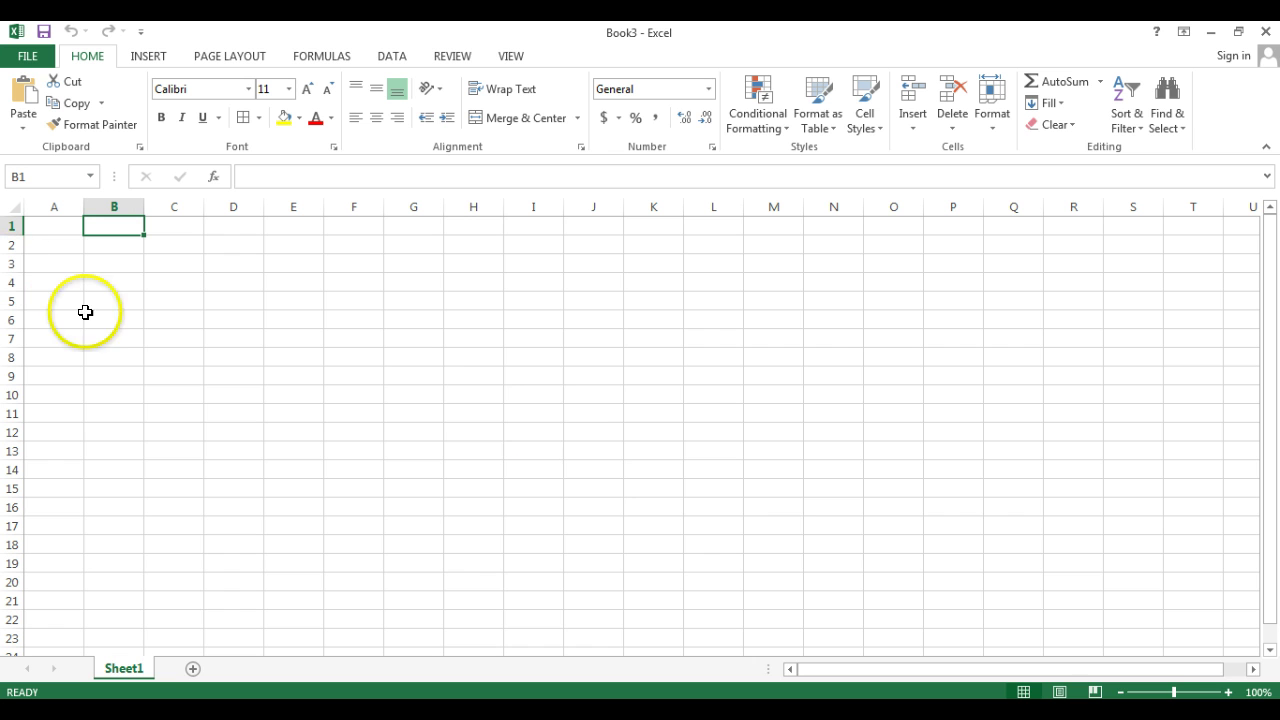
click(1225, 692)
click(1225, 692)
click(1225, 692)
click(1225, 692)
click(1228, 692)
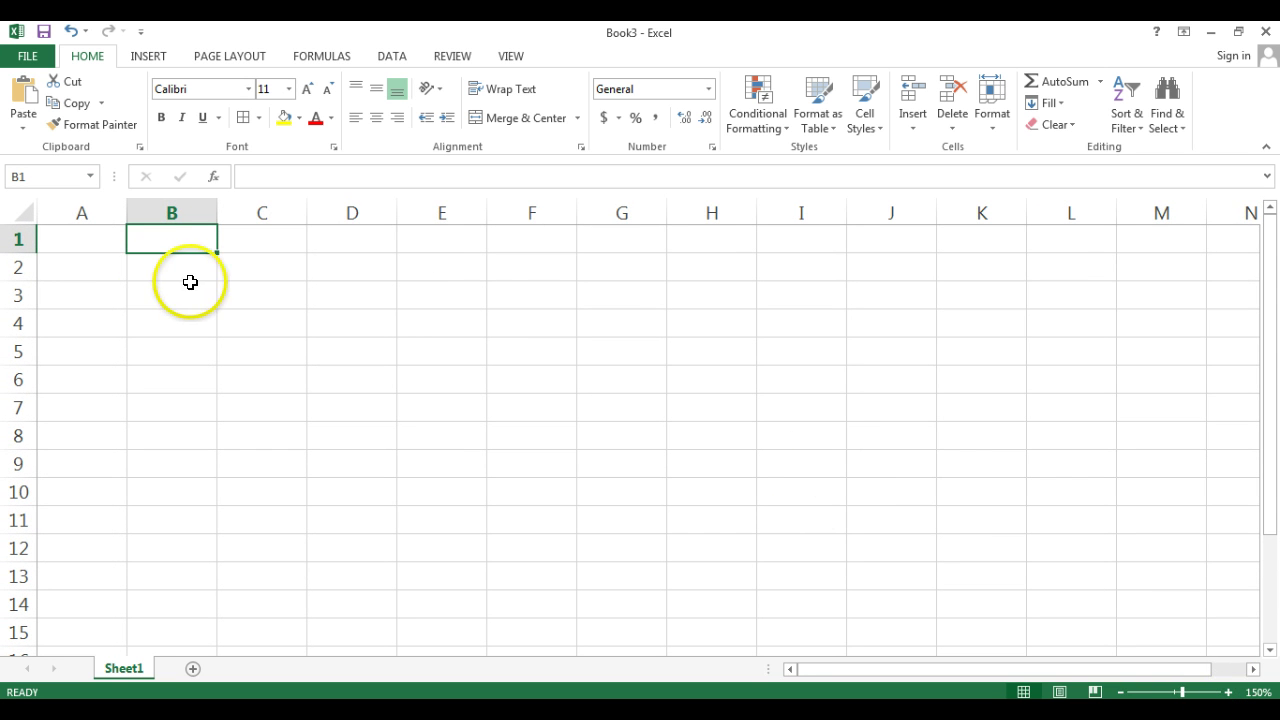
Step: Enter the heading Target Monday in B1, with the amounts 289.99 in B2 and 78.42 in B3
click(184, 243)
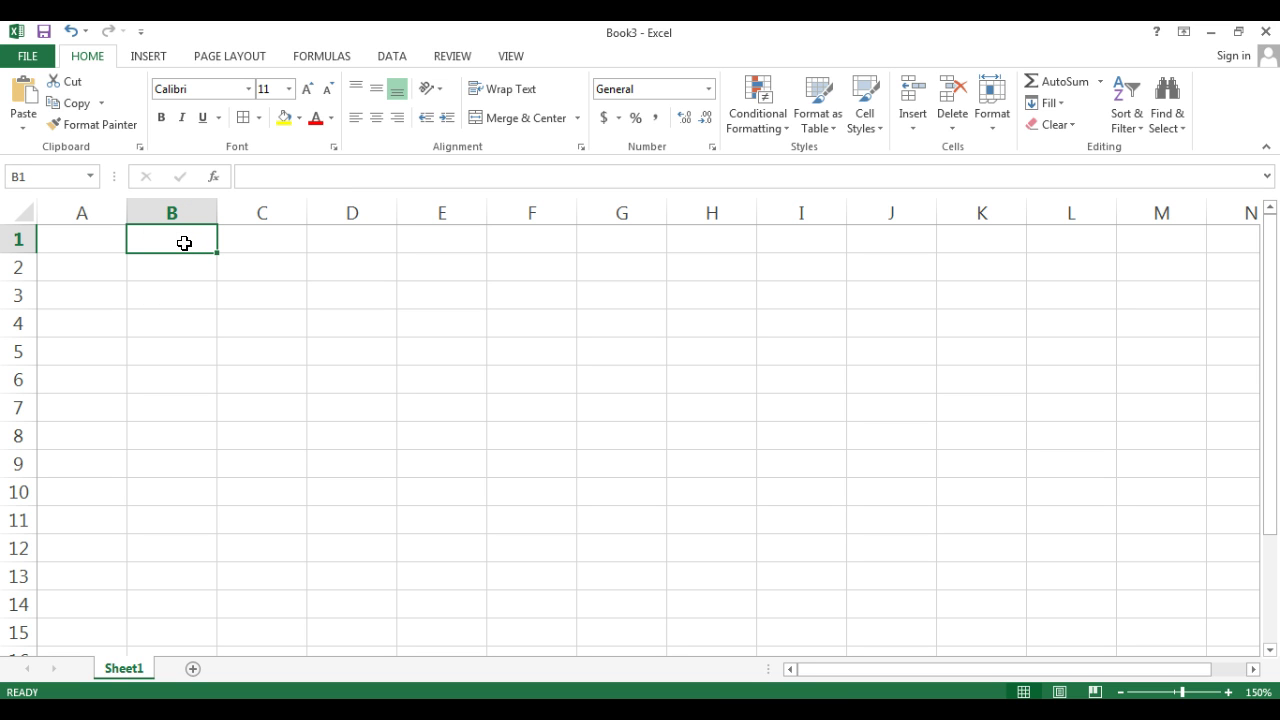
text(Ta)
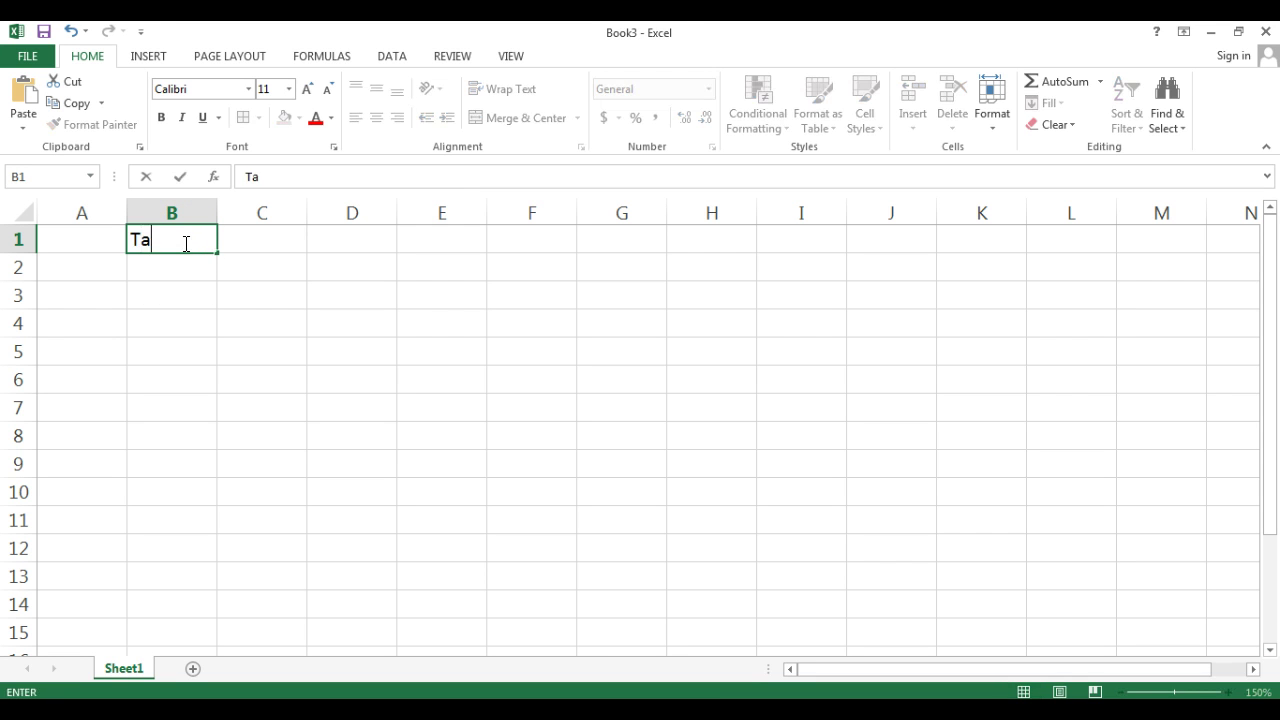
text(rget Monday)
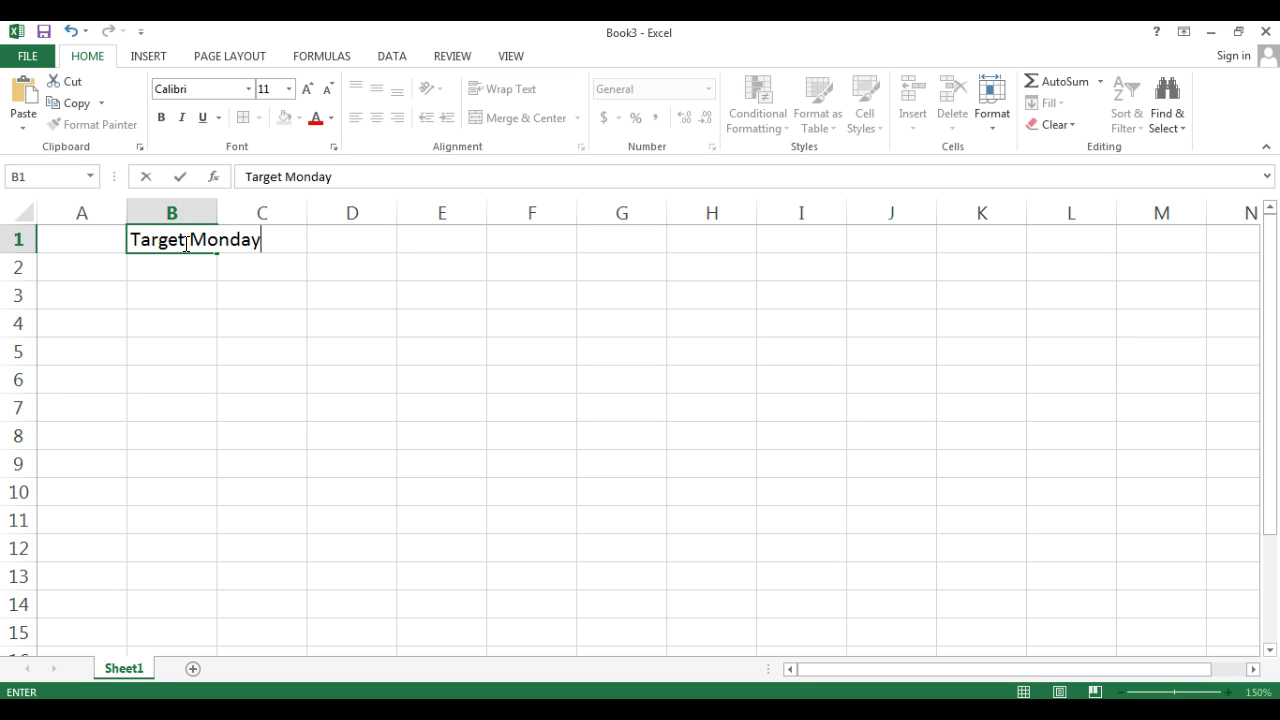
click(189, 268)
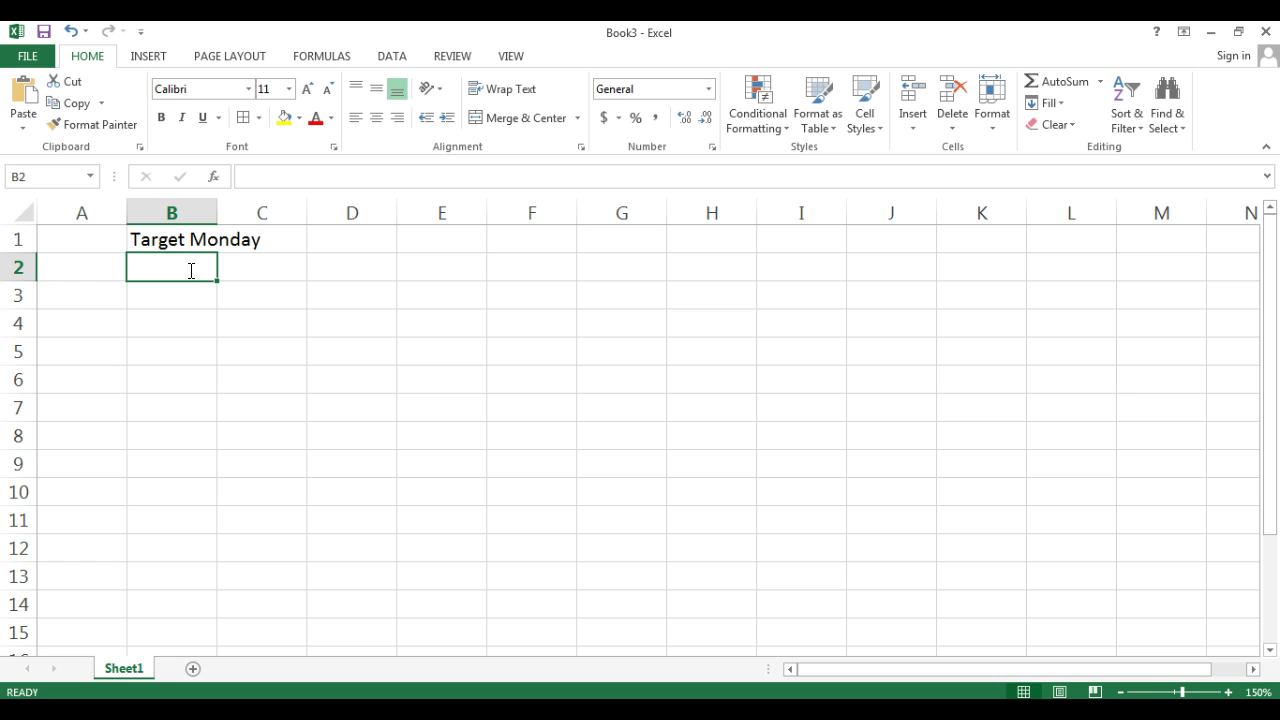
text(289.)
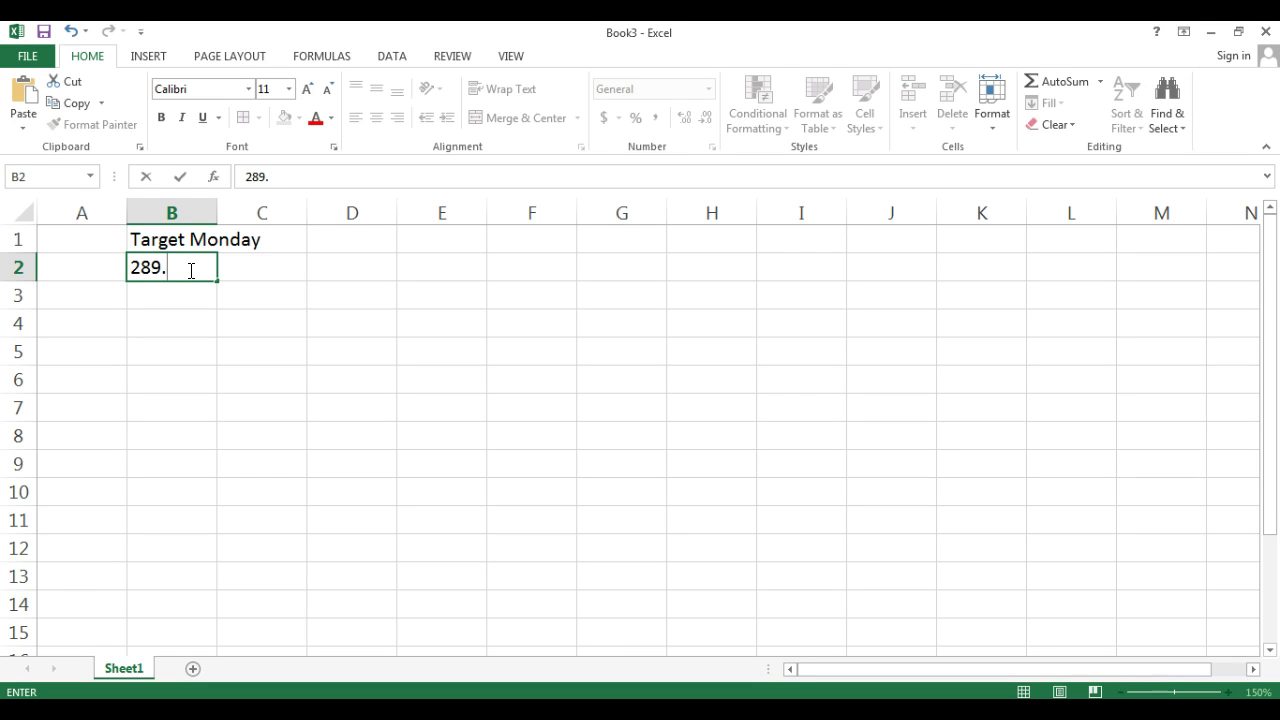
text(99)
key(Return)
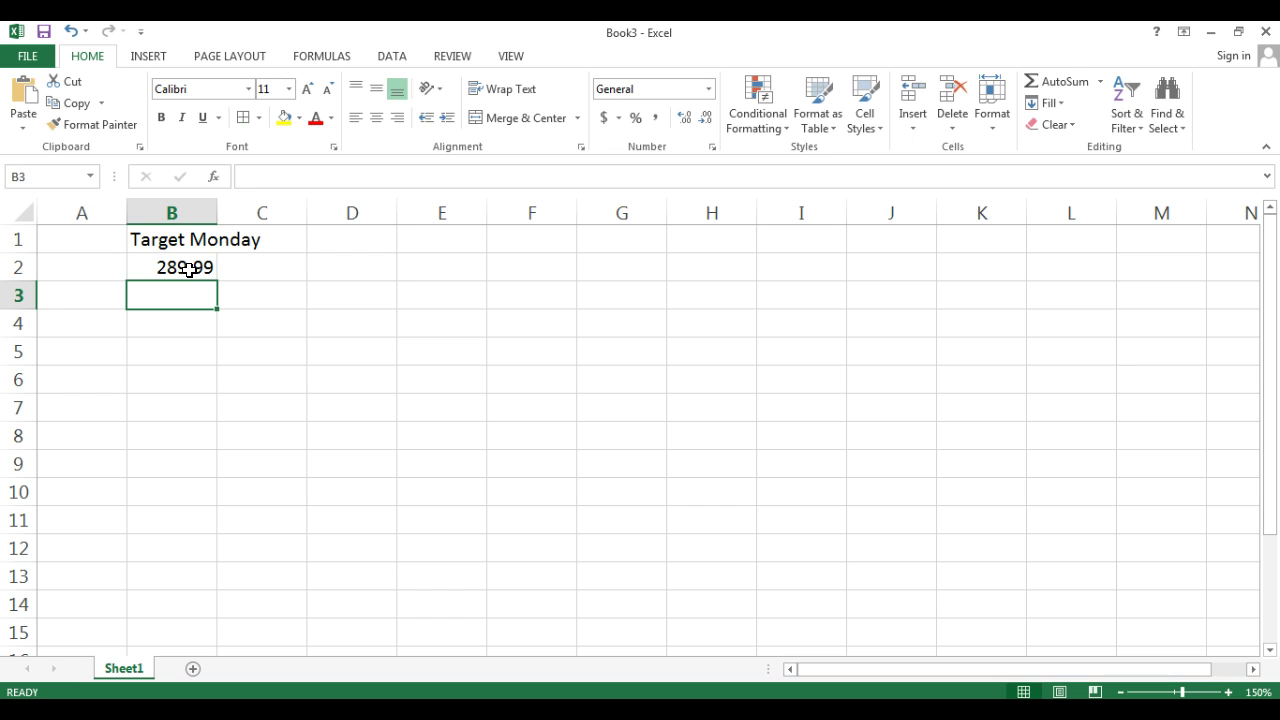
text(78.42)
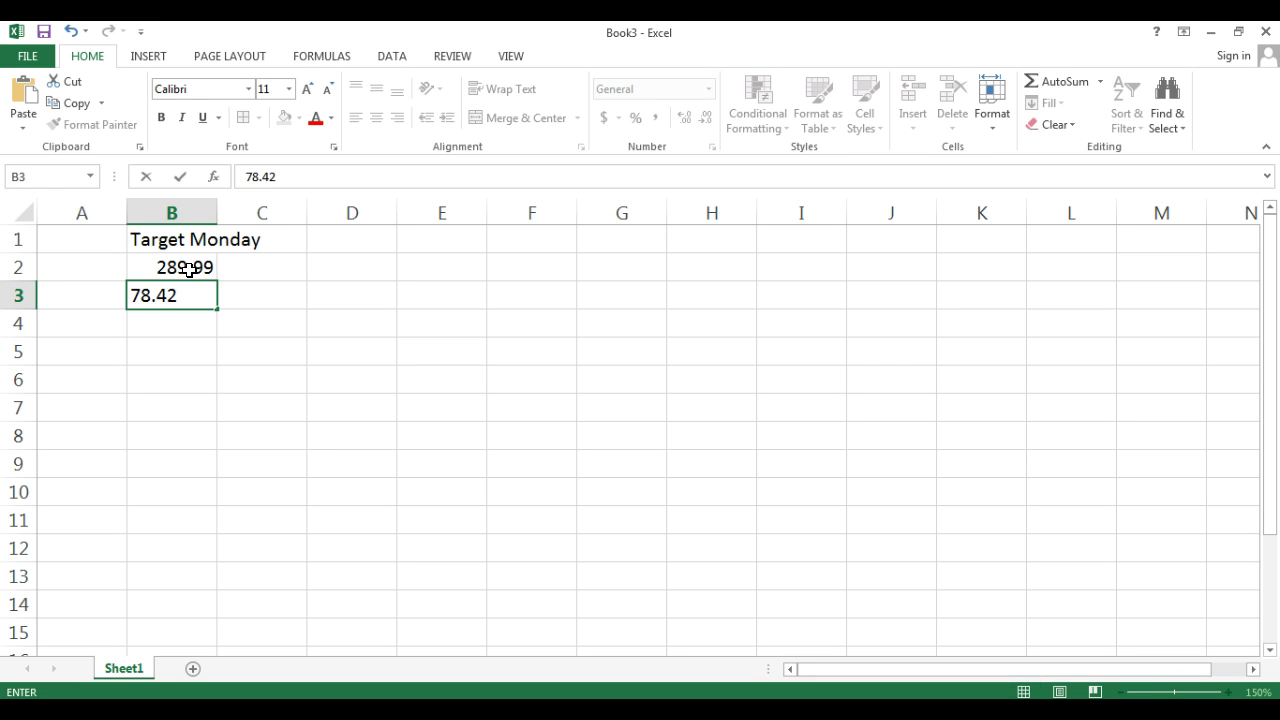
Step: Enter the heading Shopko Tuesday in C5, with the amounts 302.68 in C6 and 58.12 in C7
click(288, 351)
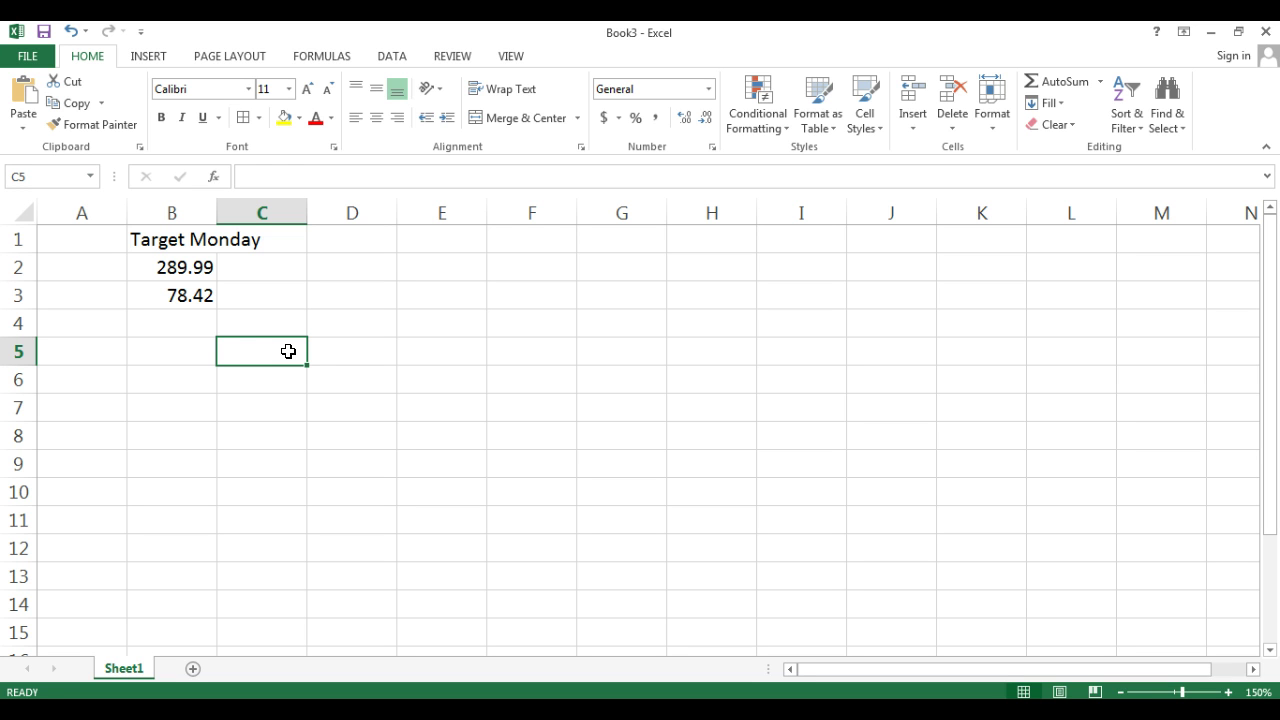
text(Shopko)
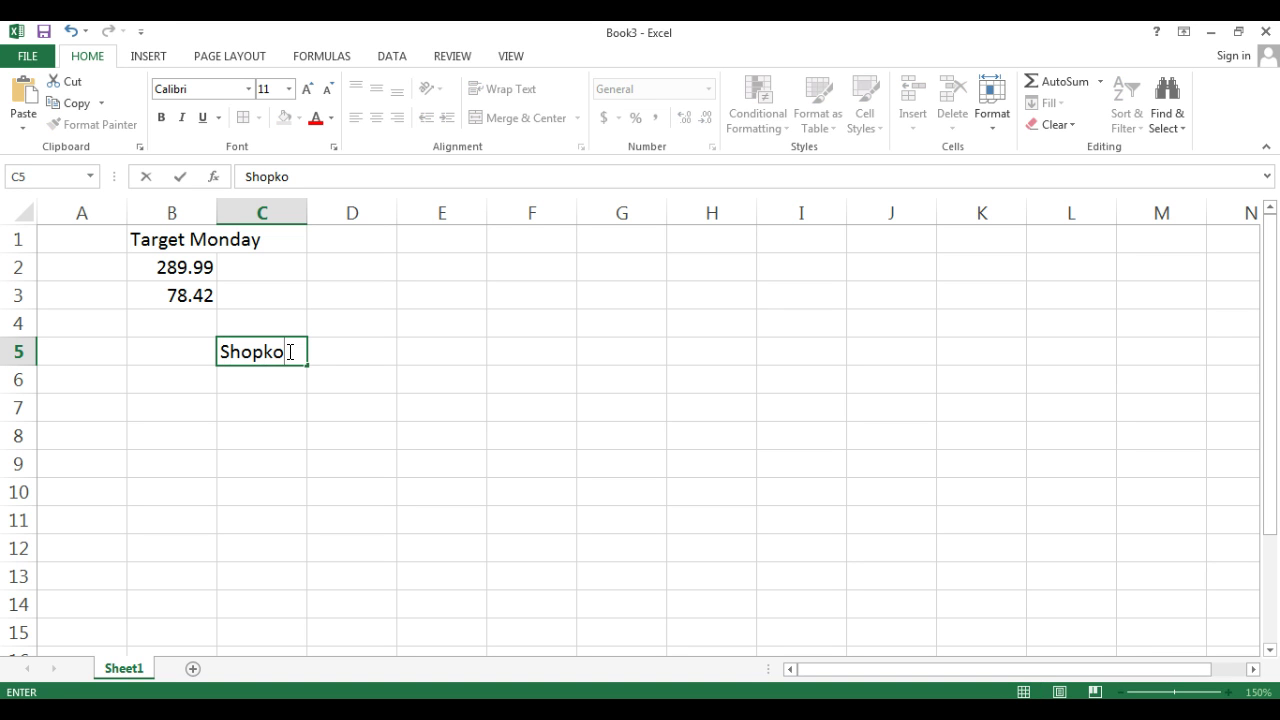
text( Tuesday)
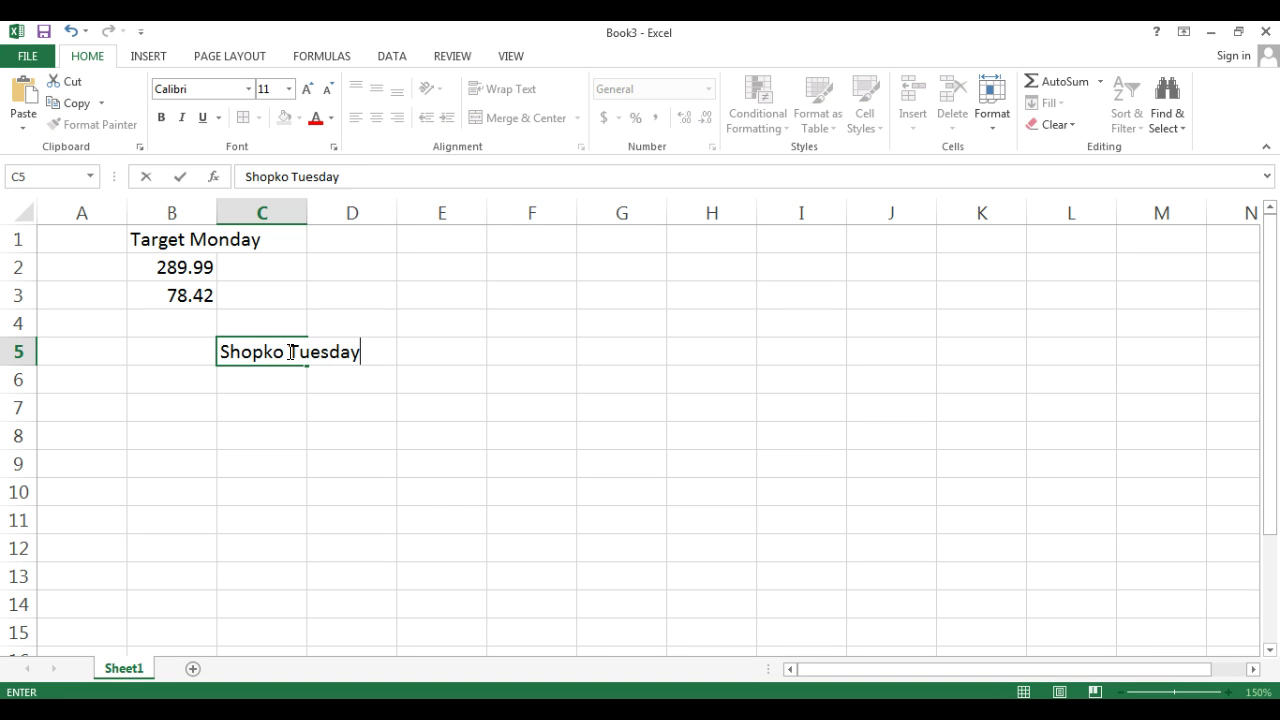
click(282, 387)
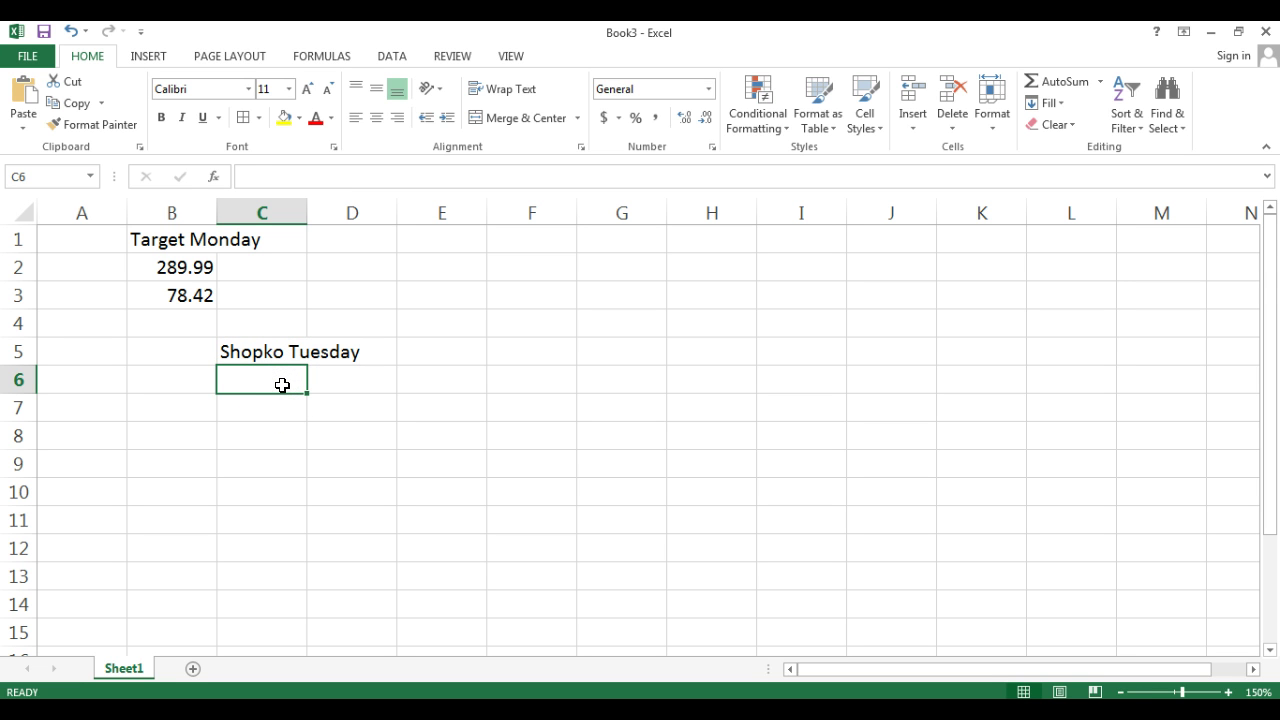
text(302.)
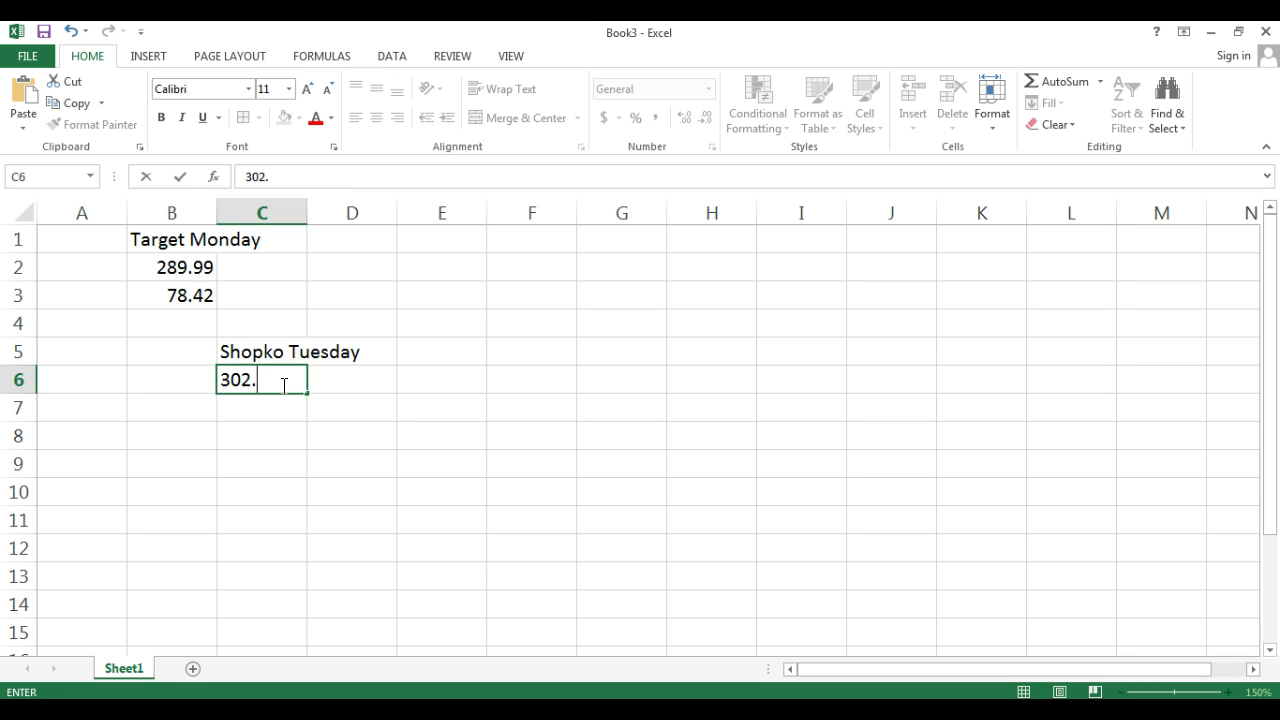
text(68)
key(Return)
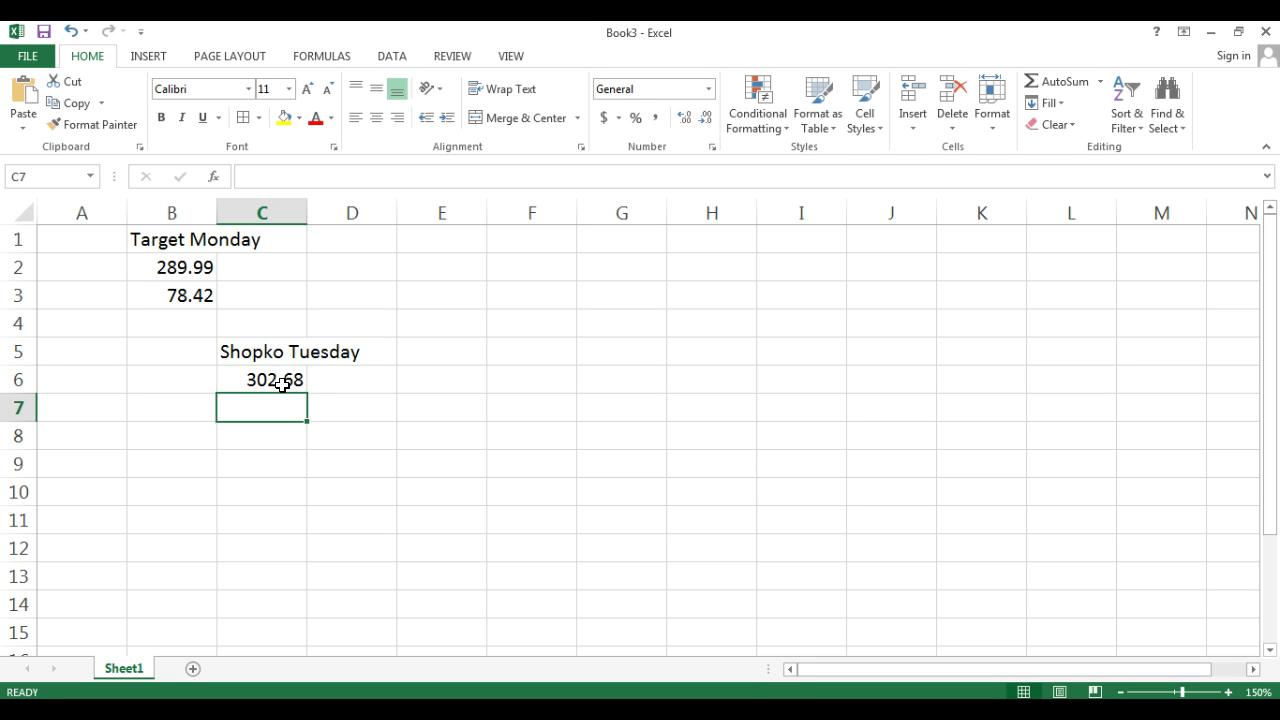
text(58.)
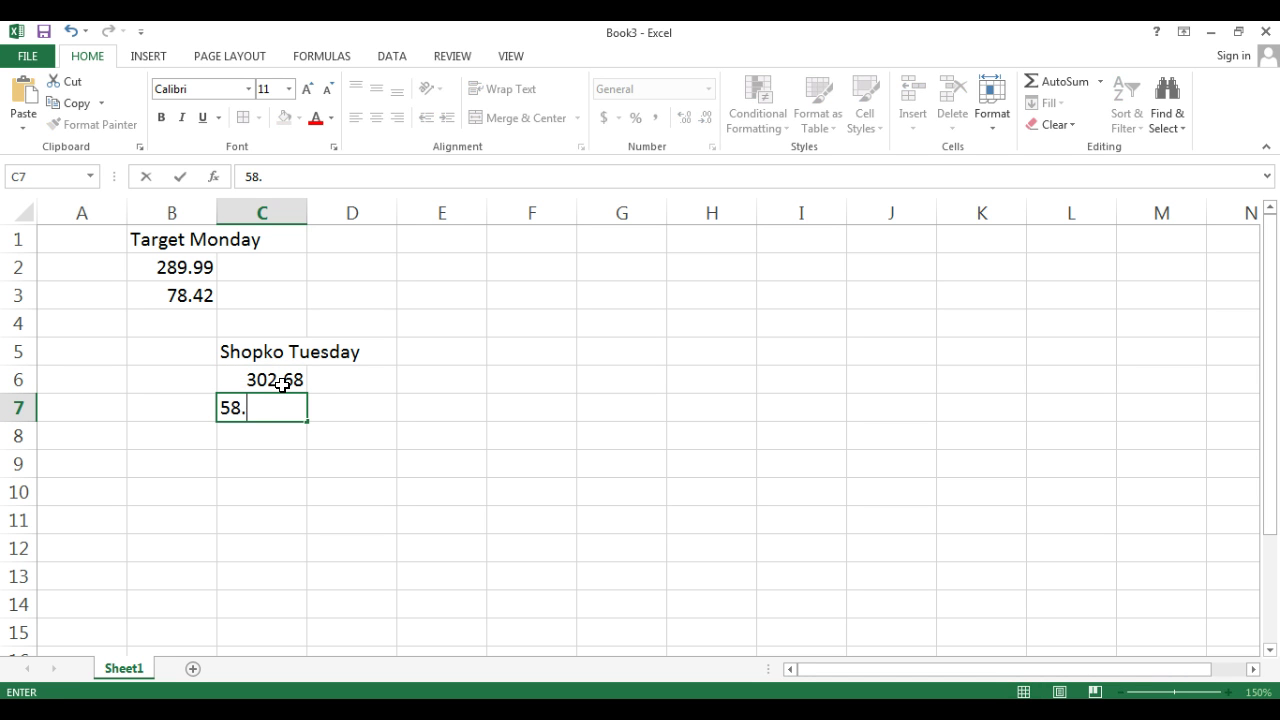
text(12)
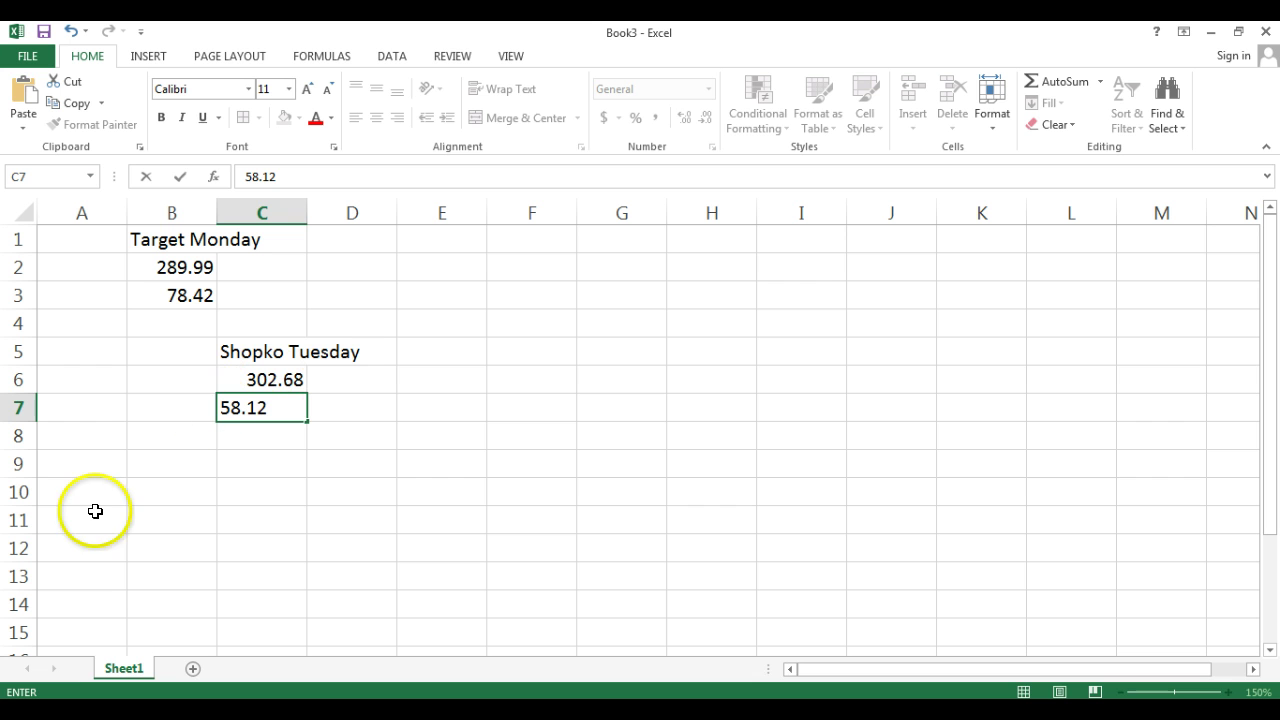
Step: Enter the heading Walmart Wednesday in A9, with the amounts 285.99 in A10 and 66.87 in A11
click(77, 464)
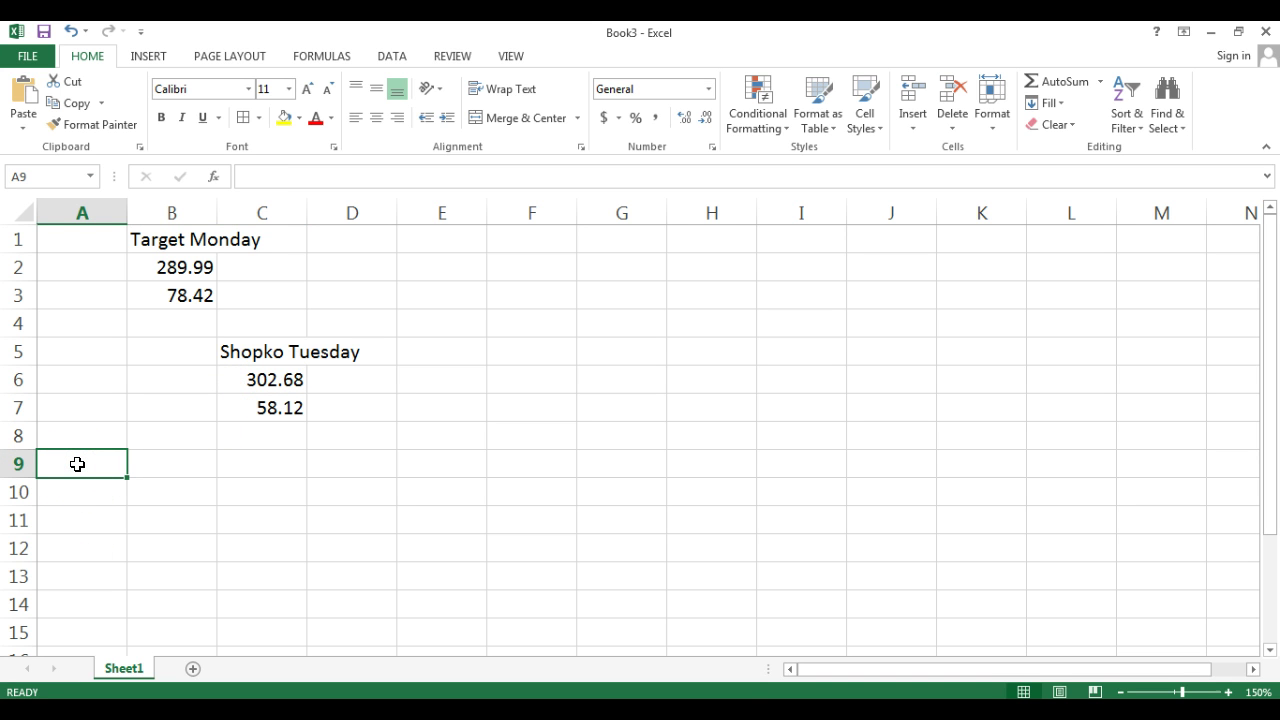
text(Walmart )
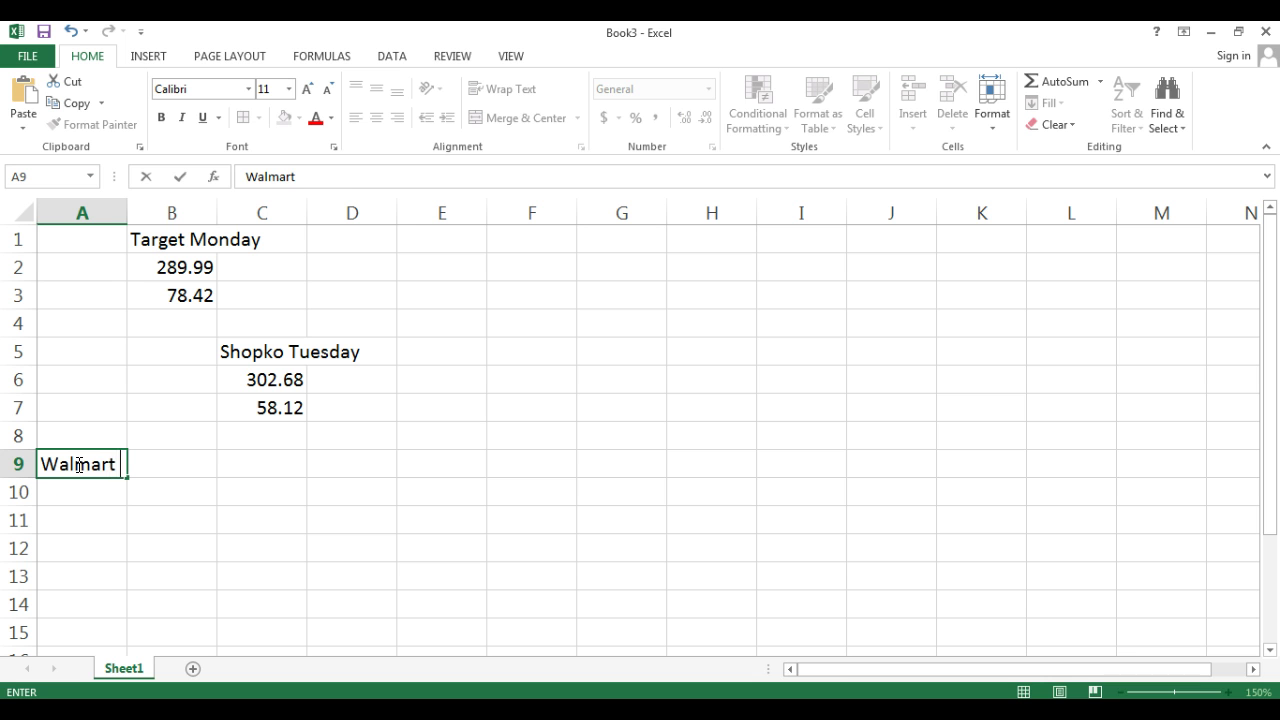
text(Wednesday)
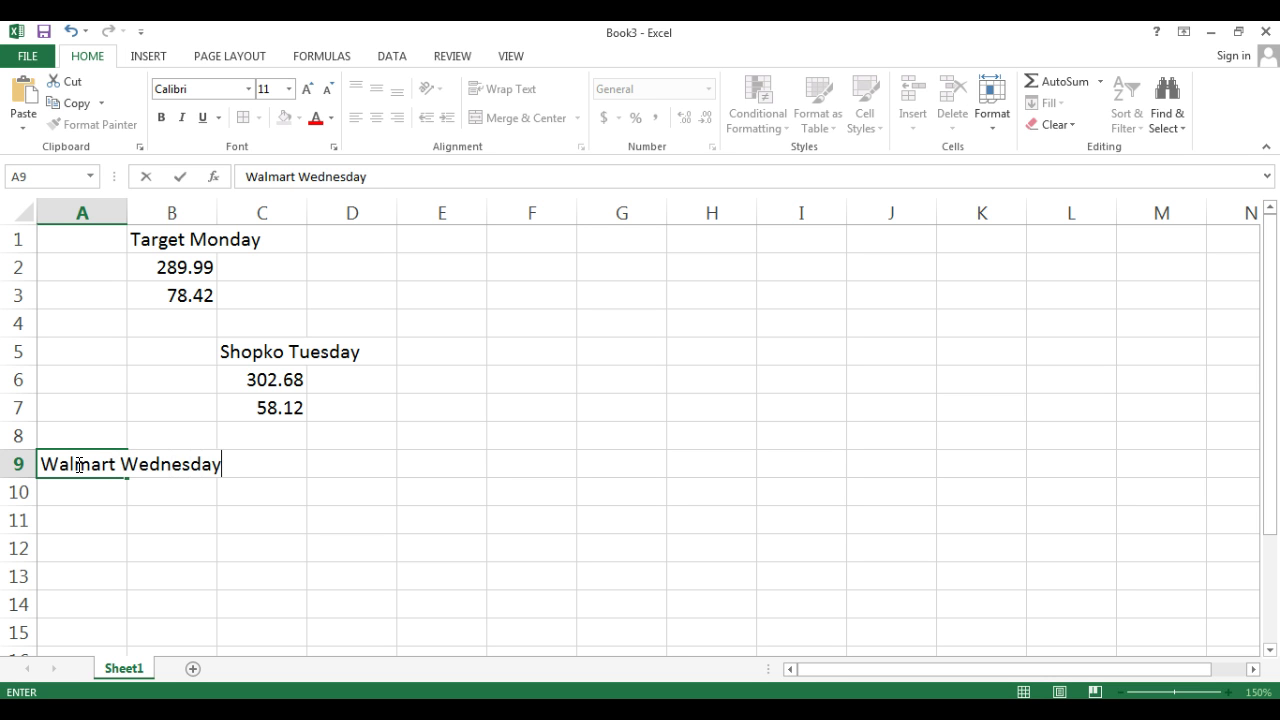
click(60, 484)
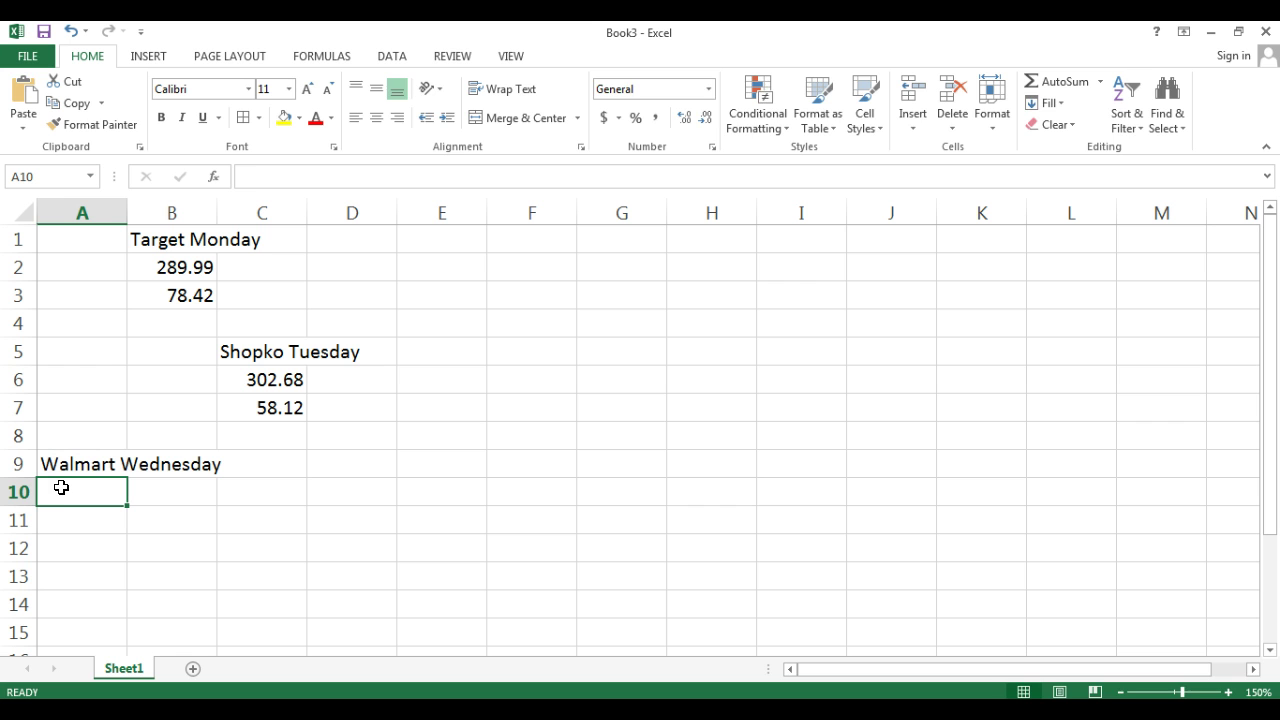
text(285)
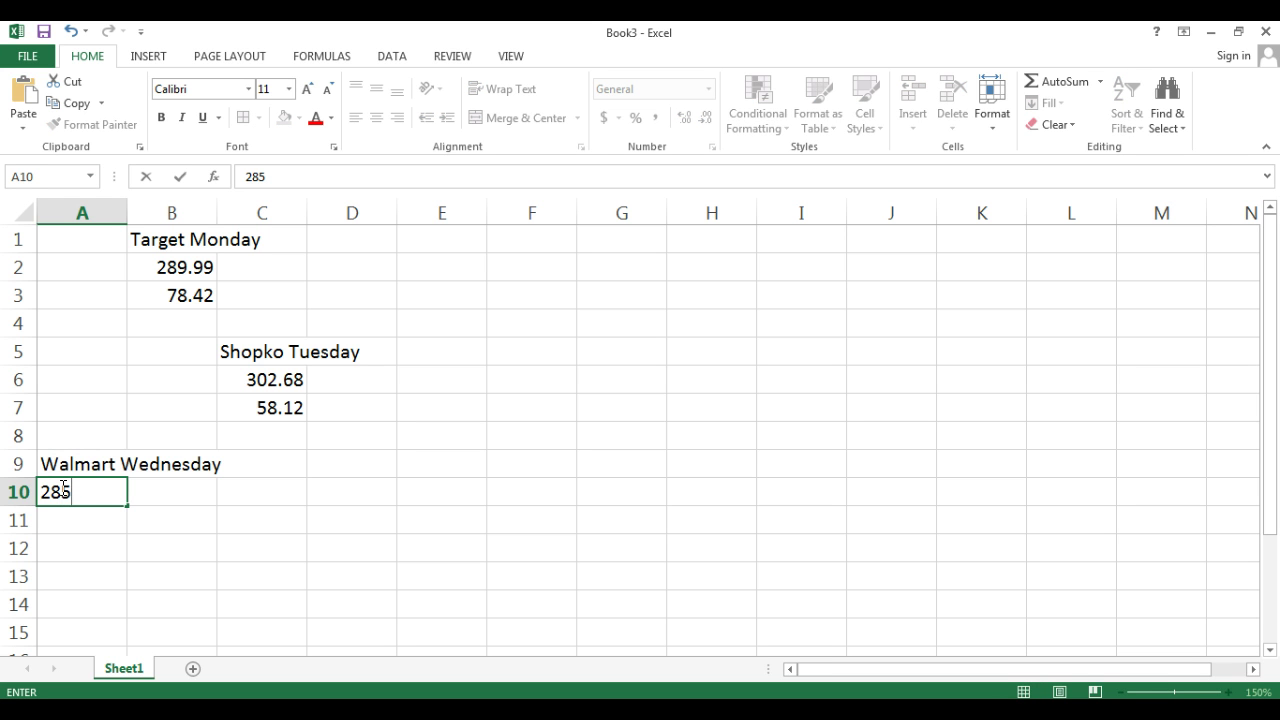
text(.99)
key(Return)
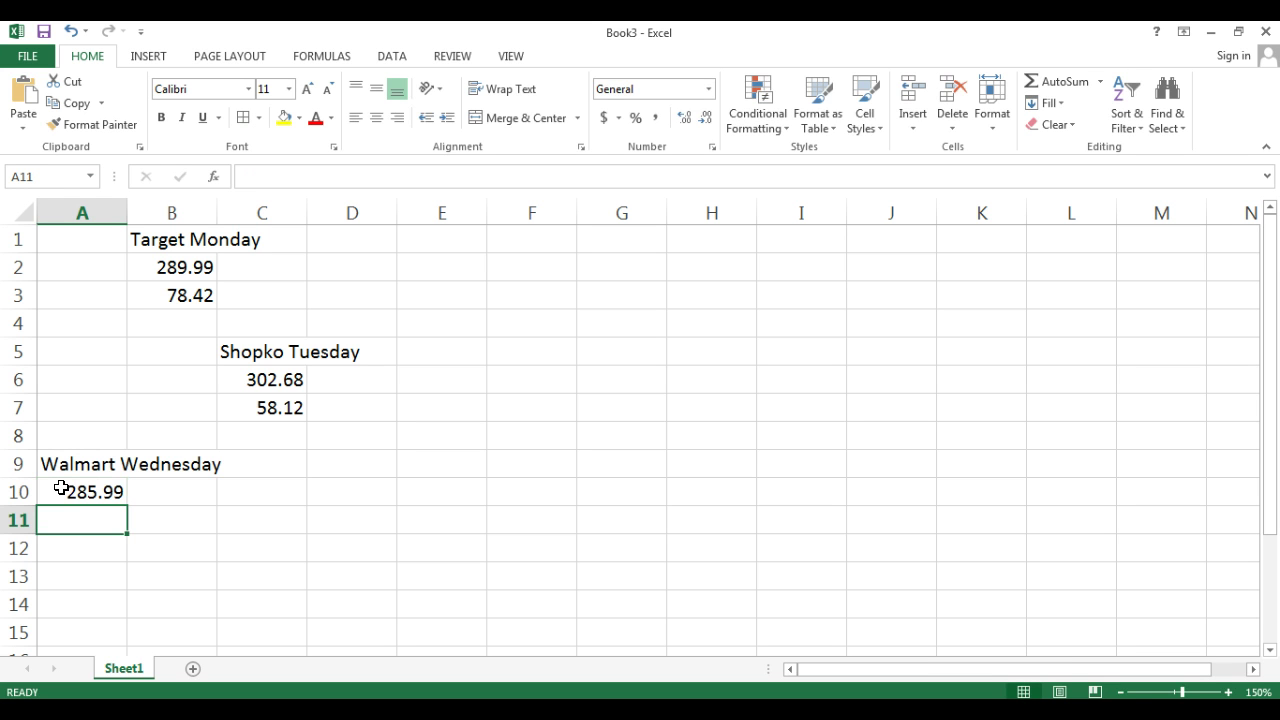
text(66.87)
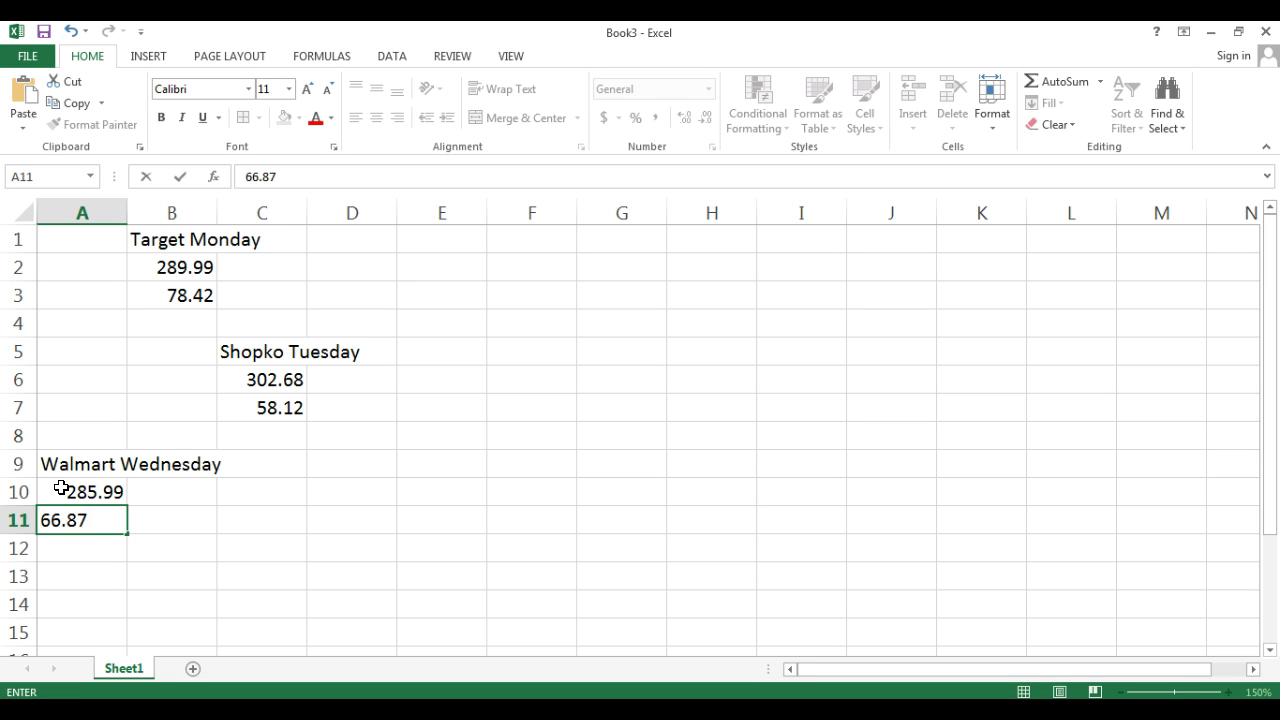
click(563, 346)
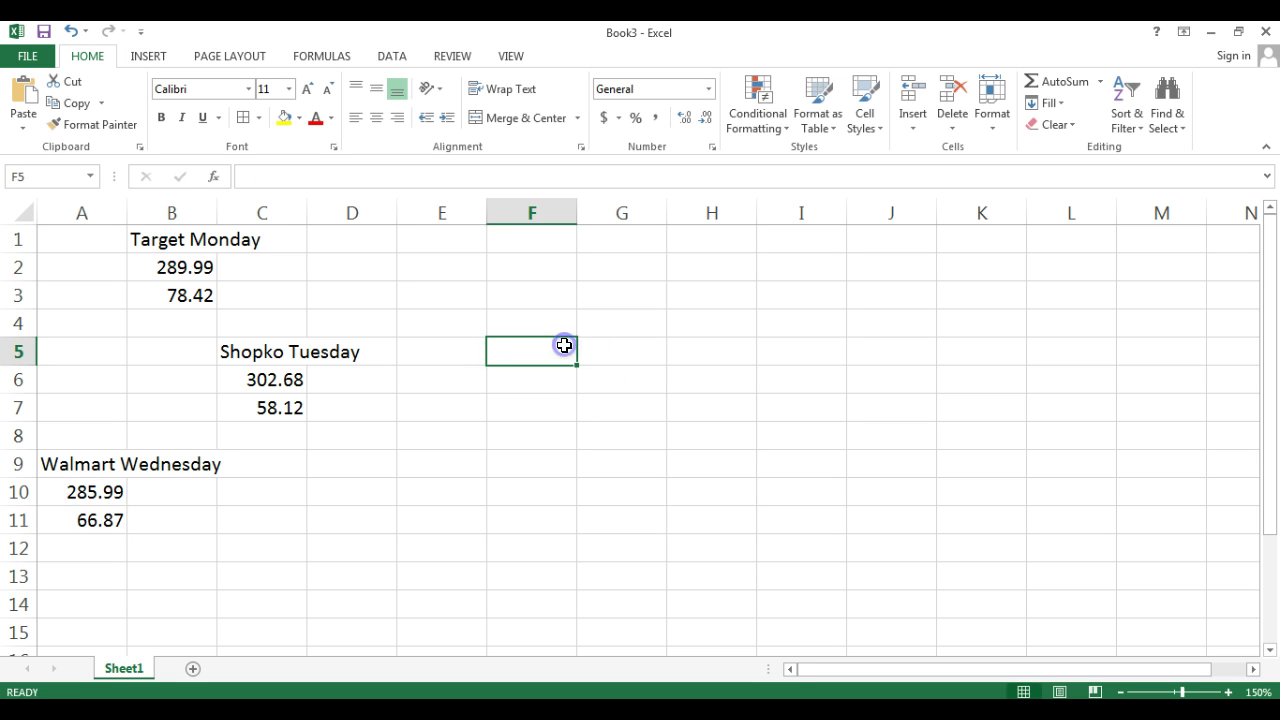
Step: Enter the label Grand Total in cell E2
click(453, 270)
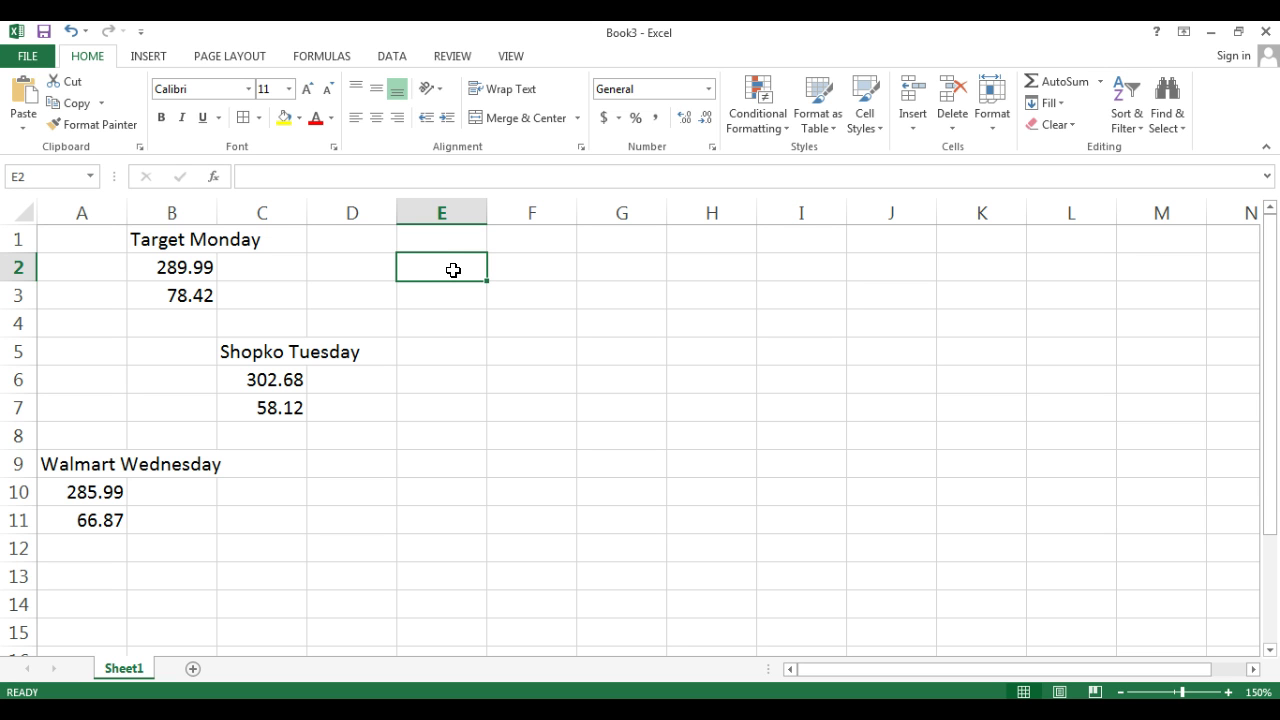
text(Grand)
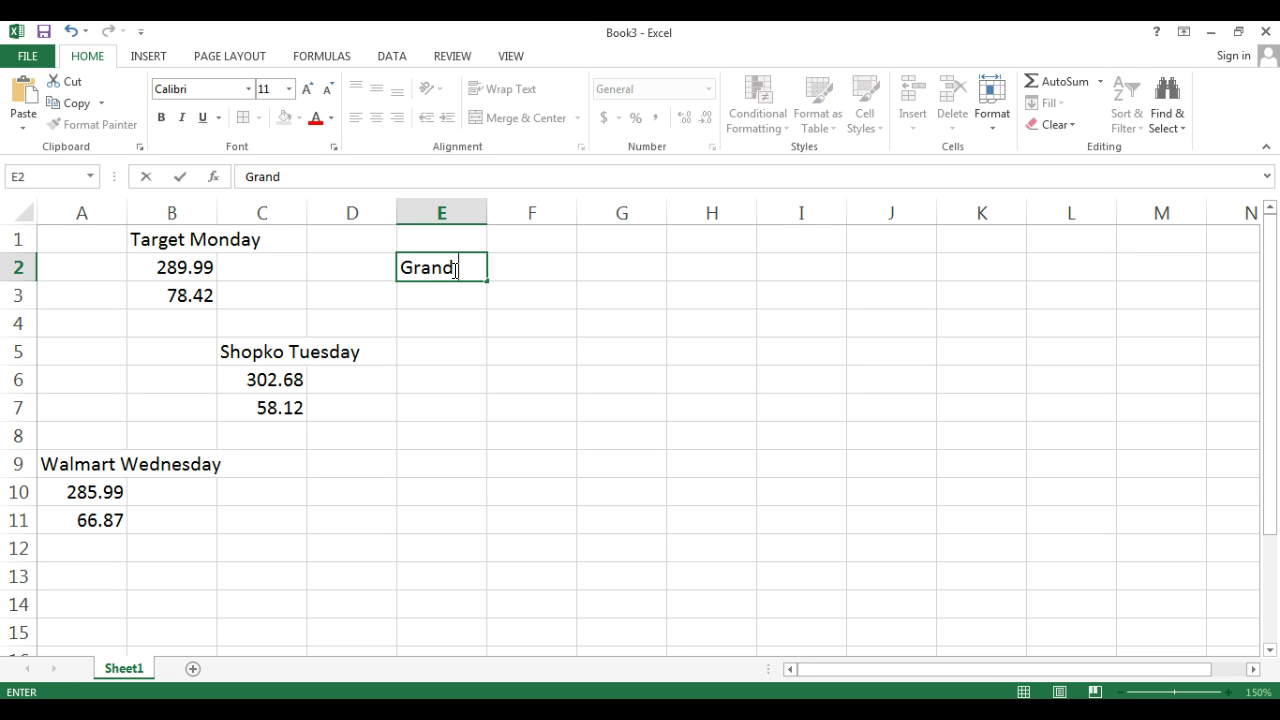
text( Total)
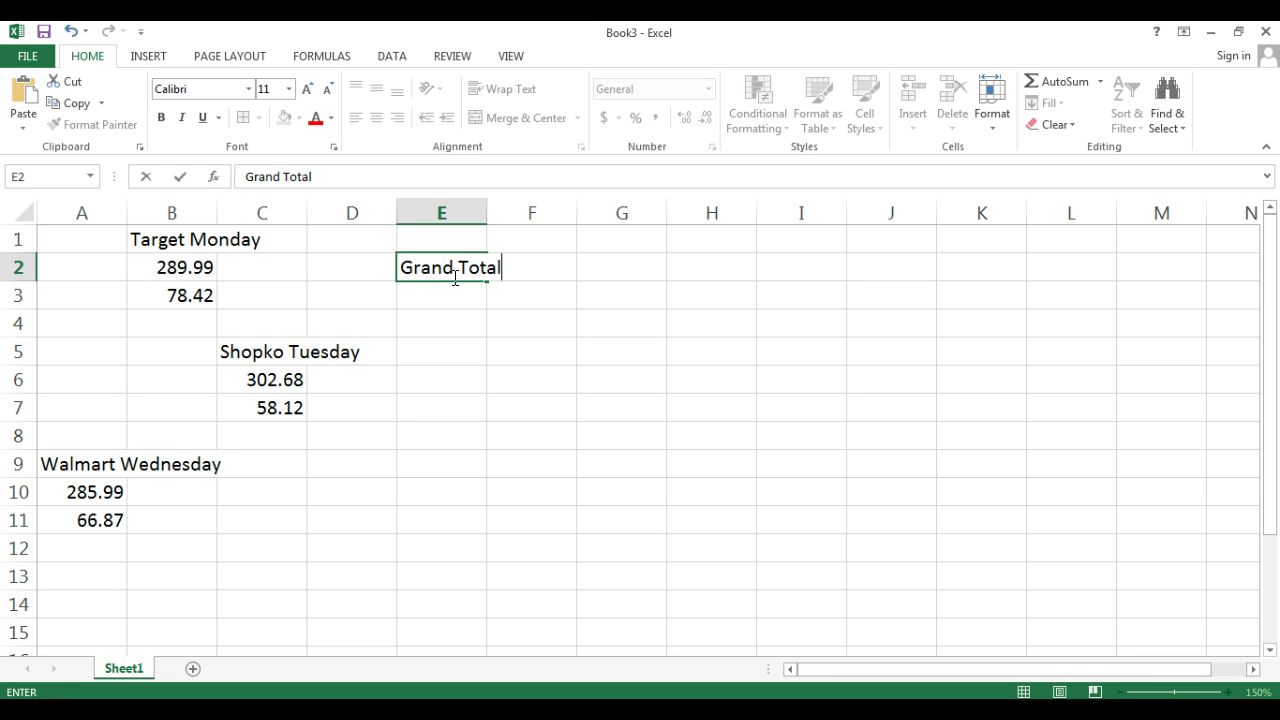
click(453, 289)
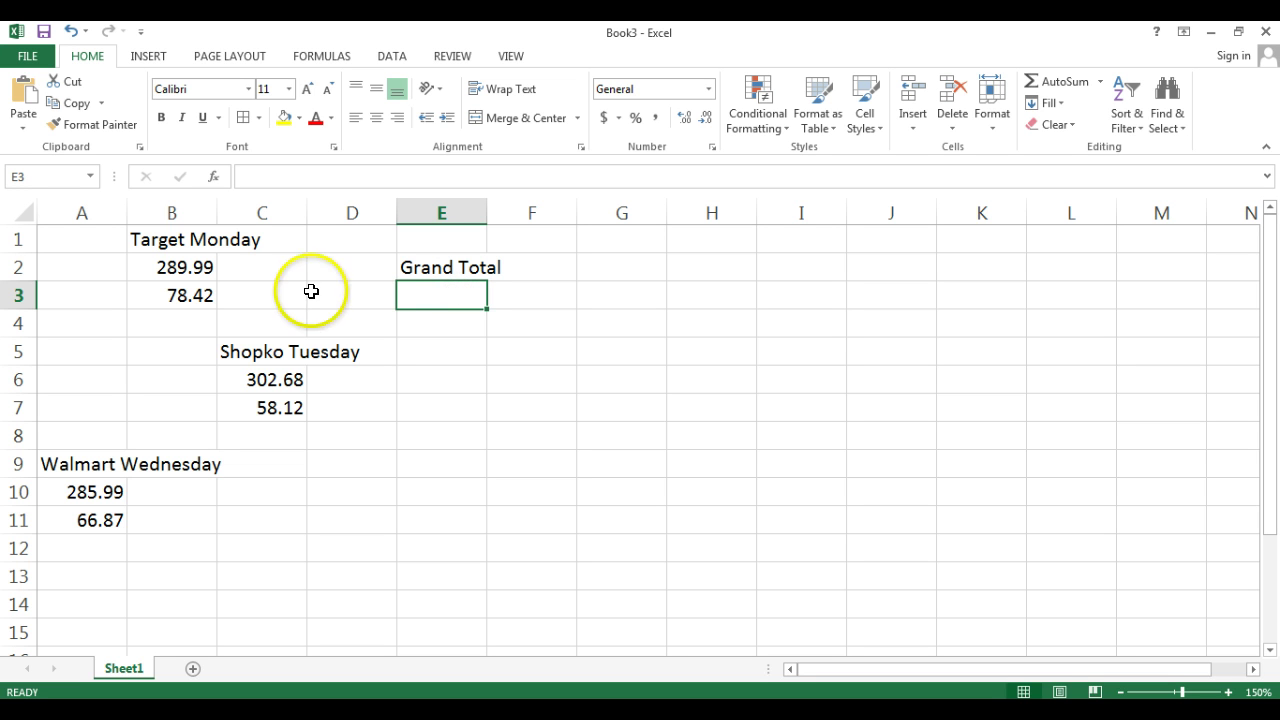
Step: Apply a Top and Double Bottom Border to the empty cells B4 and C8 beneath the Target and Shopko amounts
click(179, 317)
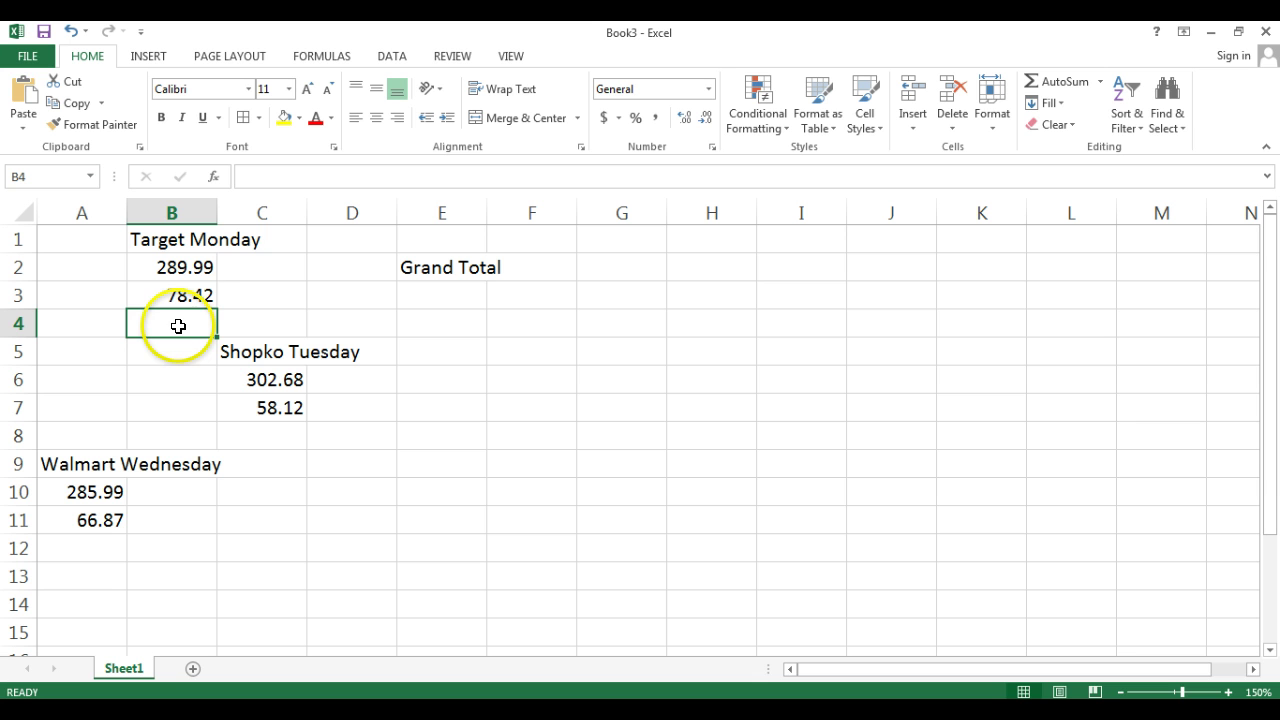
click(259, 118)
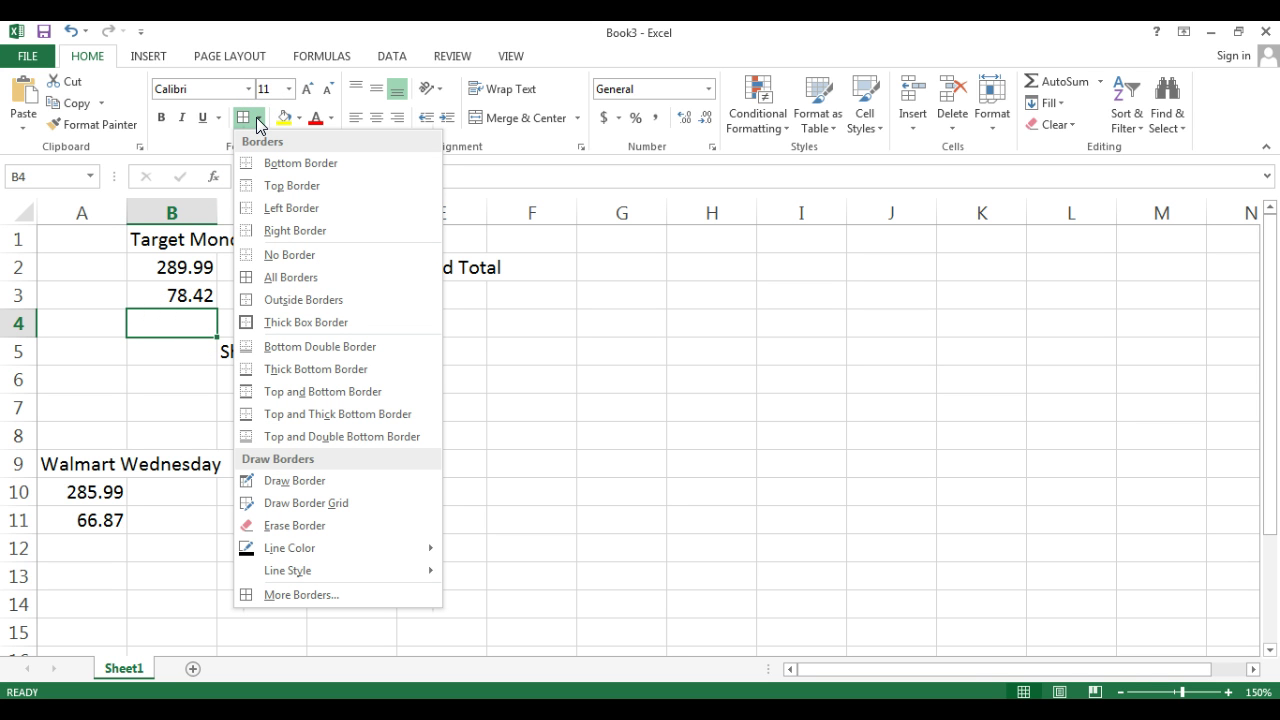
click(323, 438)
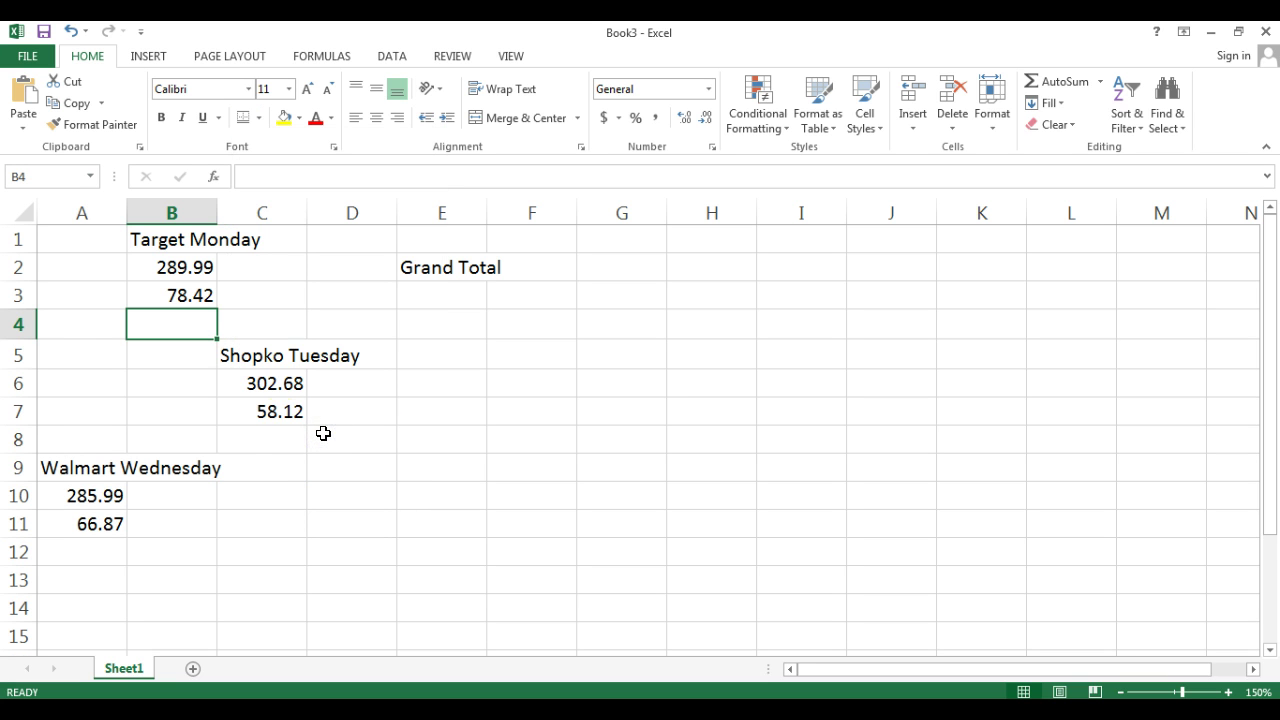
click(274, 438)
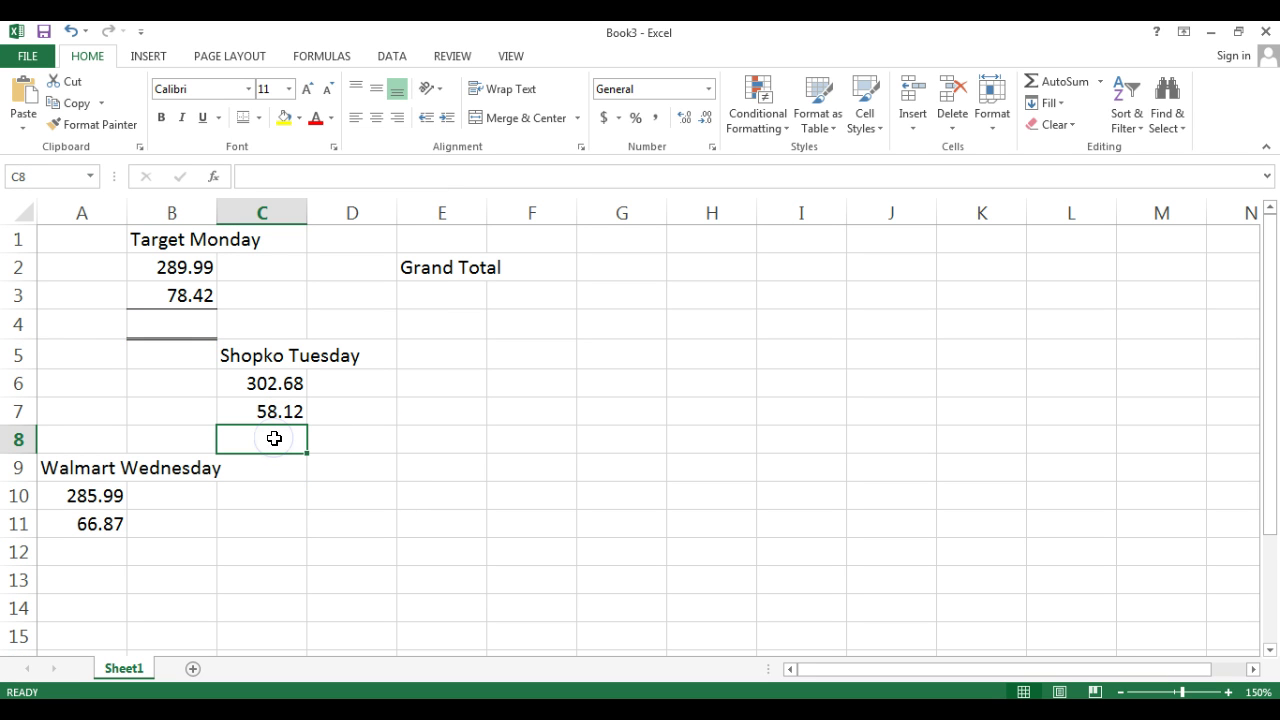
click(243, 122)
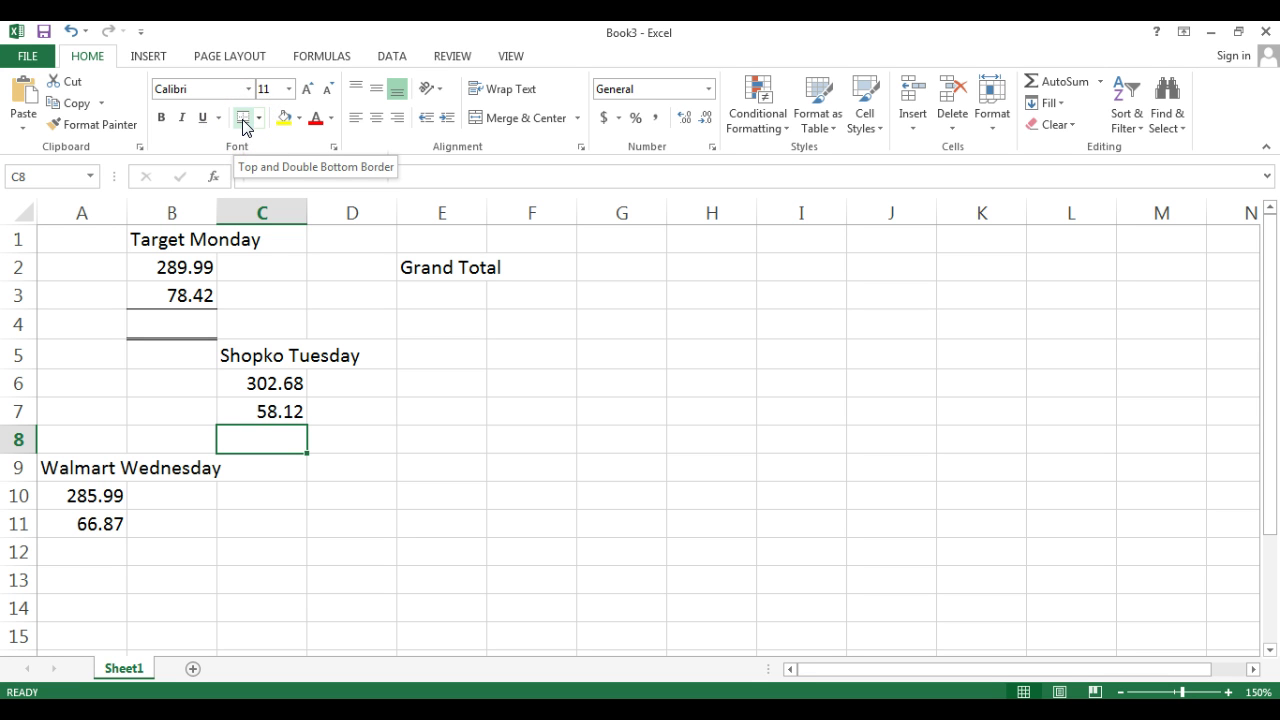
click(243, 122)
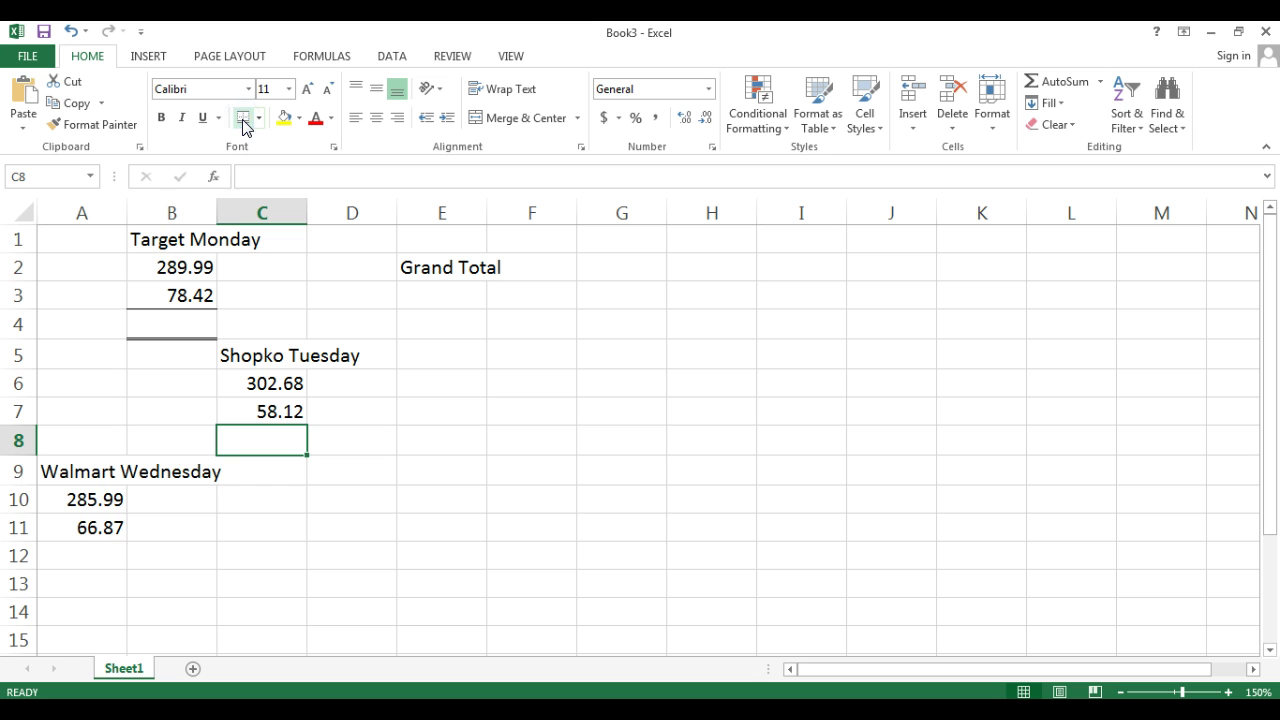
Step: Apply the Top and Double Bottom Border to A12 beneath the Walmart amounts and to F2 beside the Grand Total label
click(68, 556)
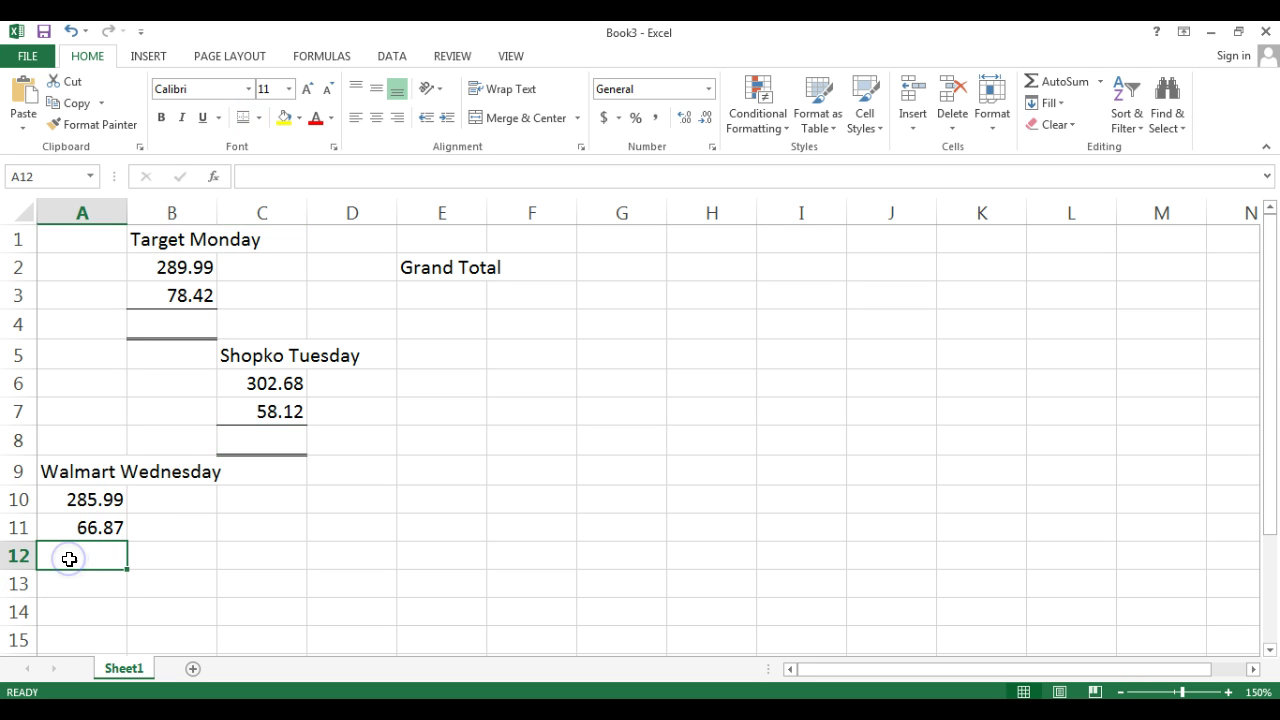
click(242, 119)
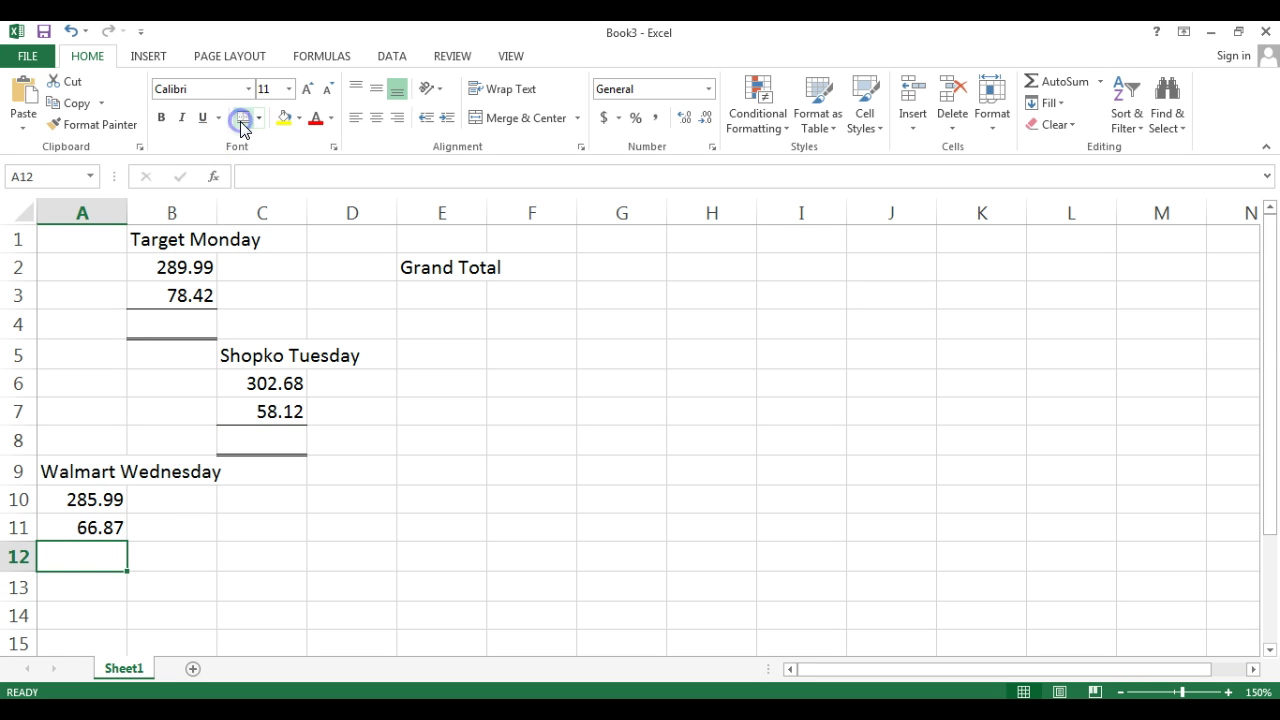
click(541, 267)
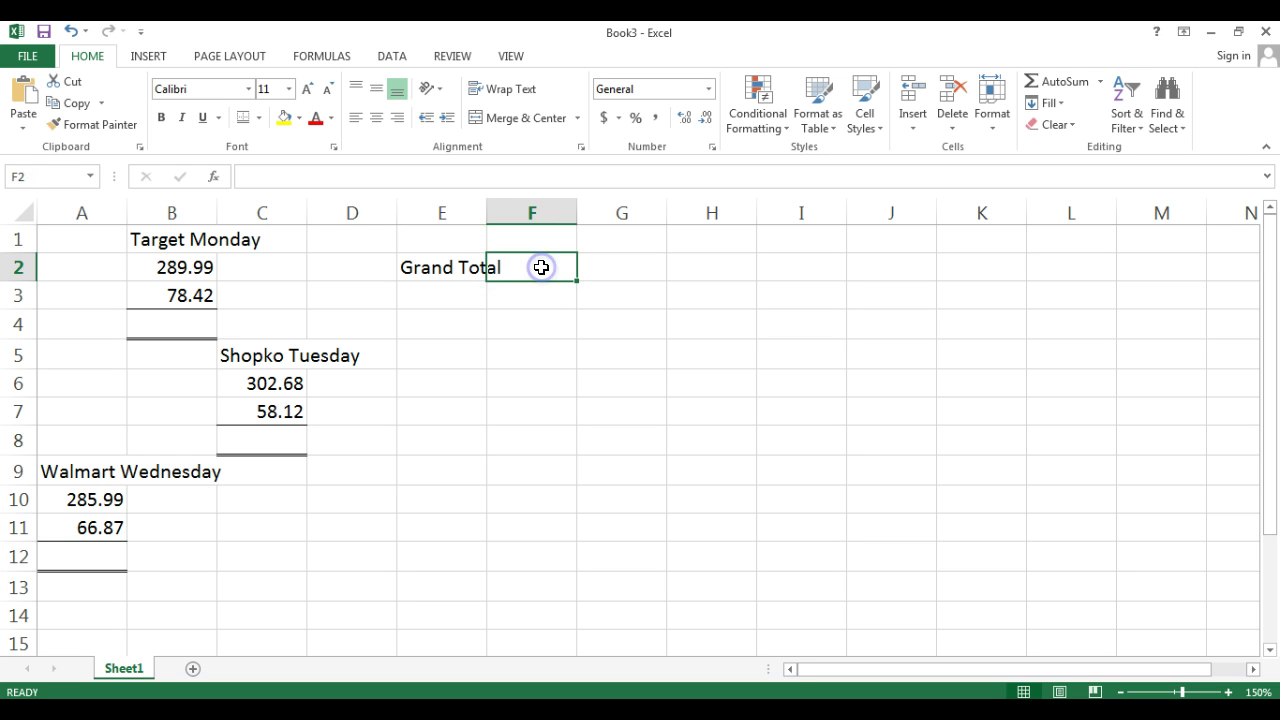
click(242, 120)
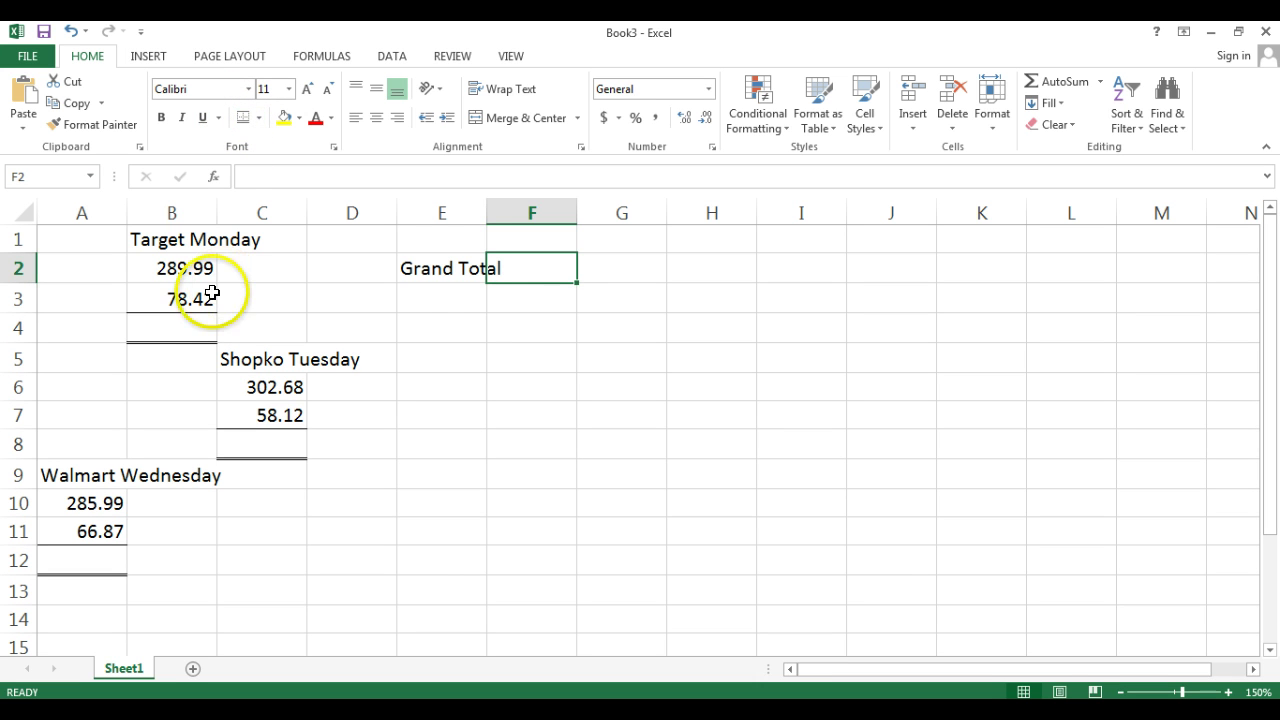
Step: Total the Target Monday amounts B2:B3 in cell B4 with AutoSum
click(185, 328)
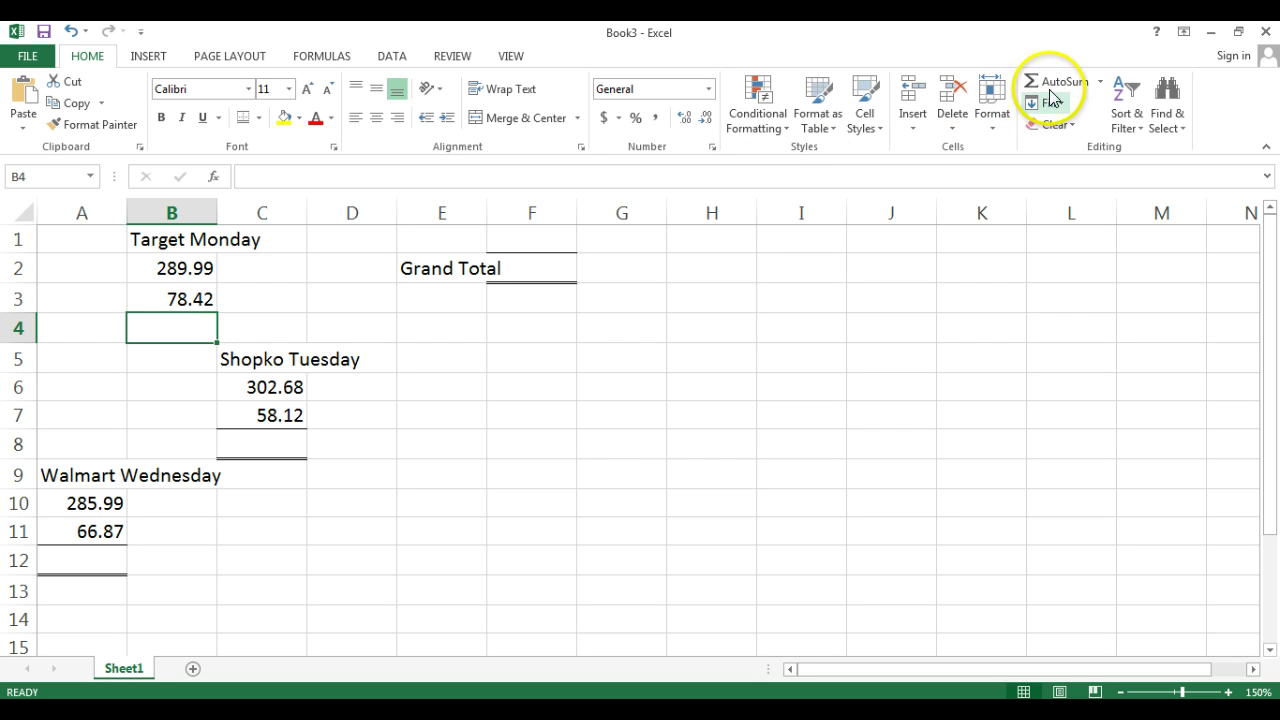
click(1101, 82)
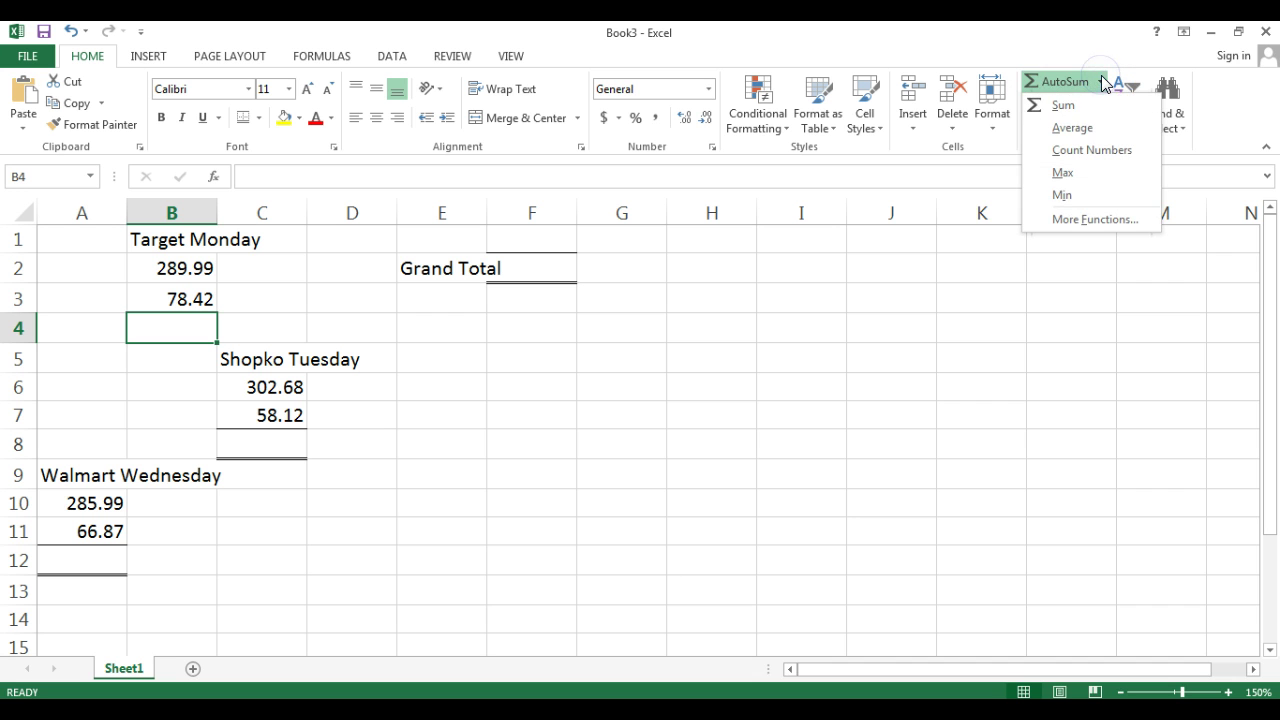
click(1078, 106)
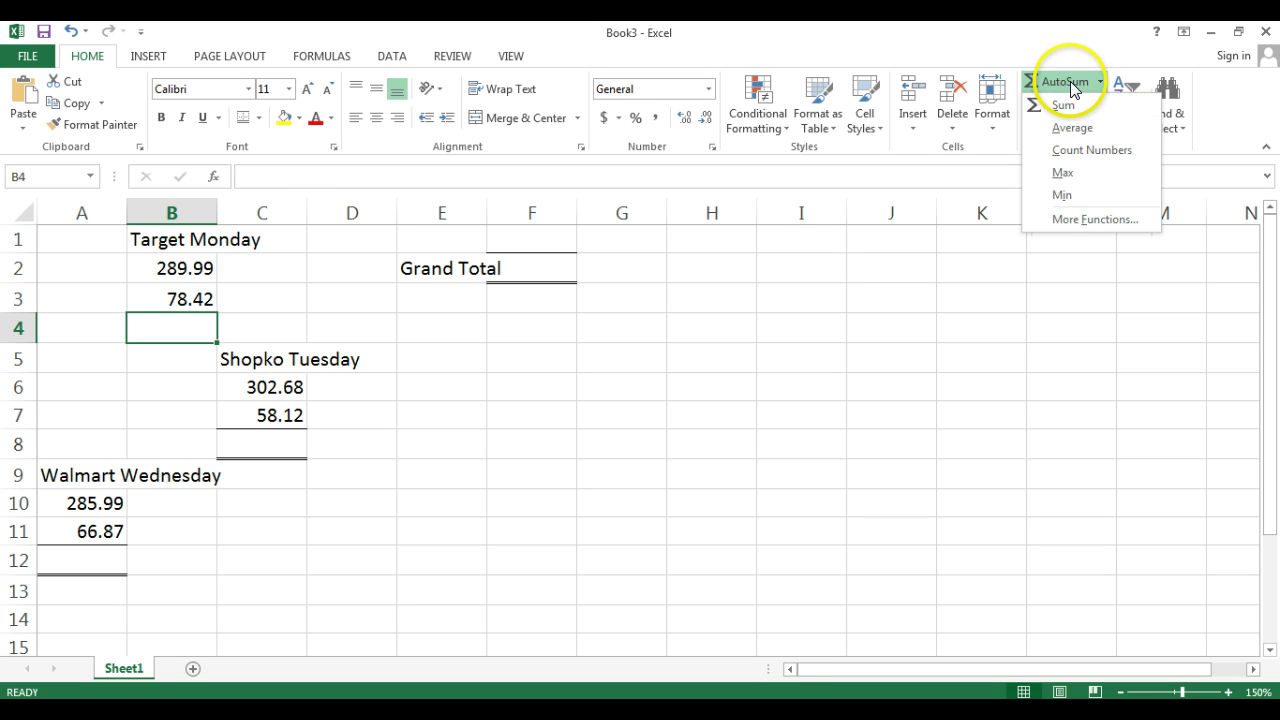
click(1066, 82)
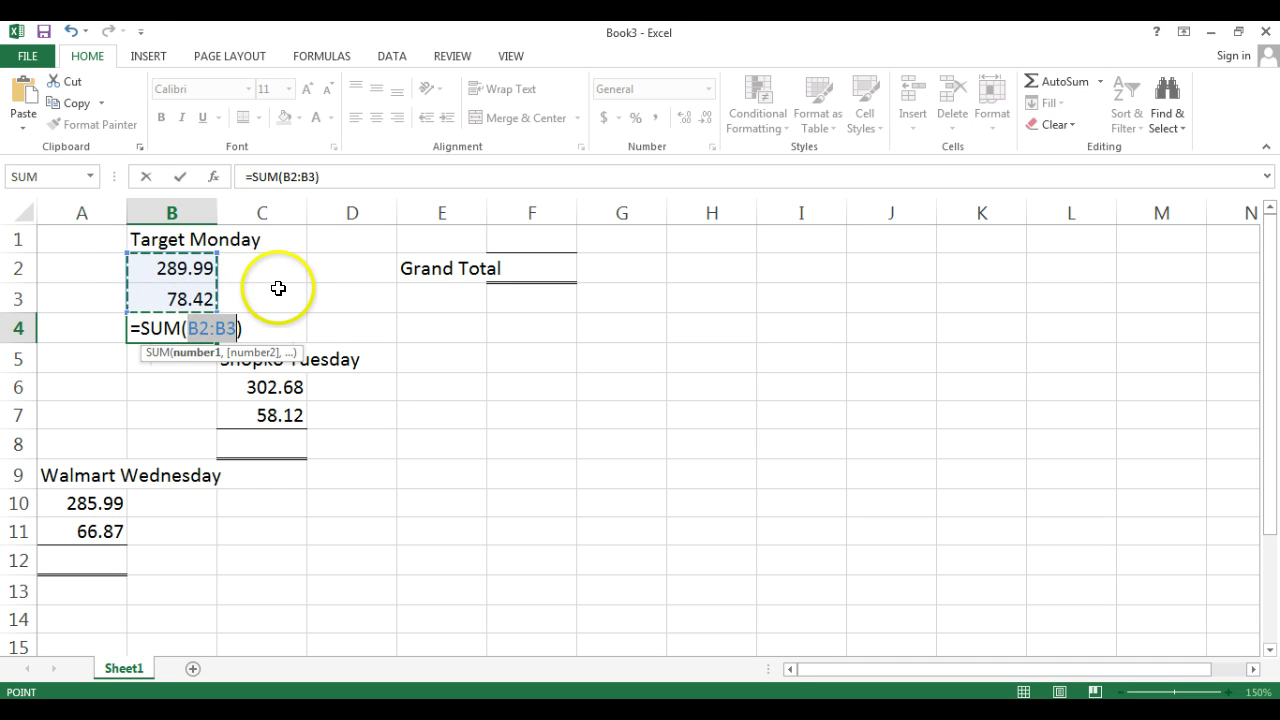
key(Return)
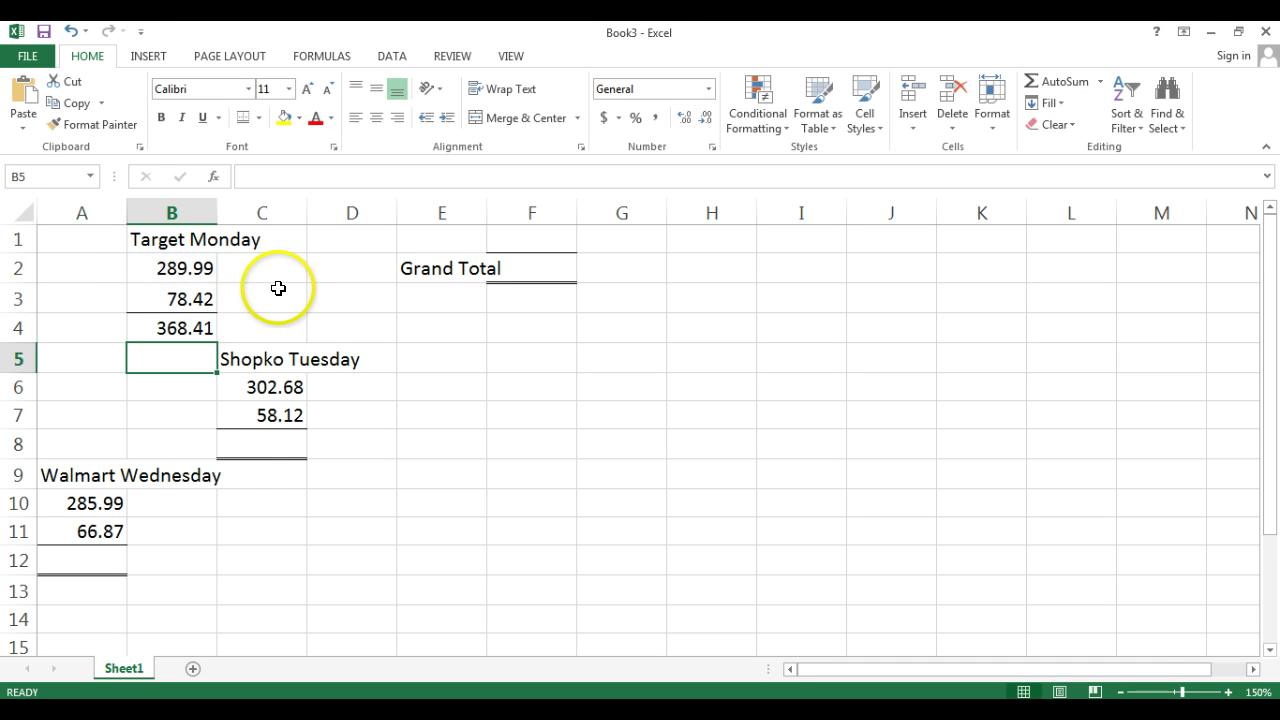
Step: Use AutoSum to total the Shopko amounts C6:C7 in C8 and the Walmart amounts A10:A11 in A12
click(260, 443)
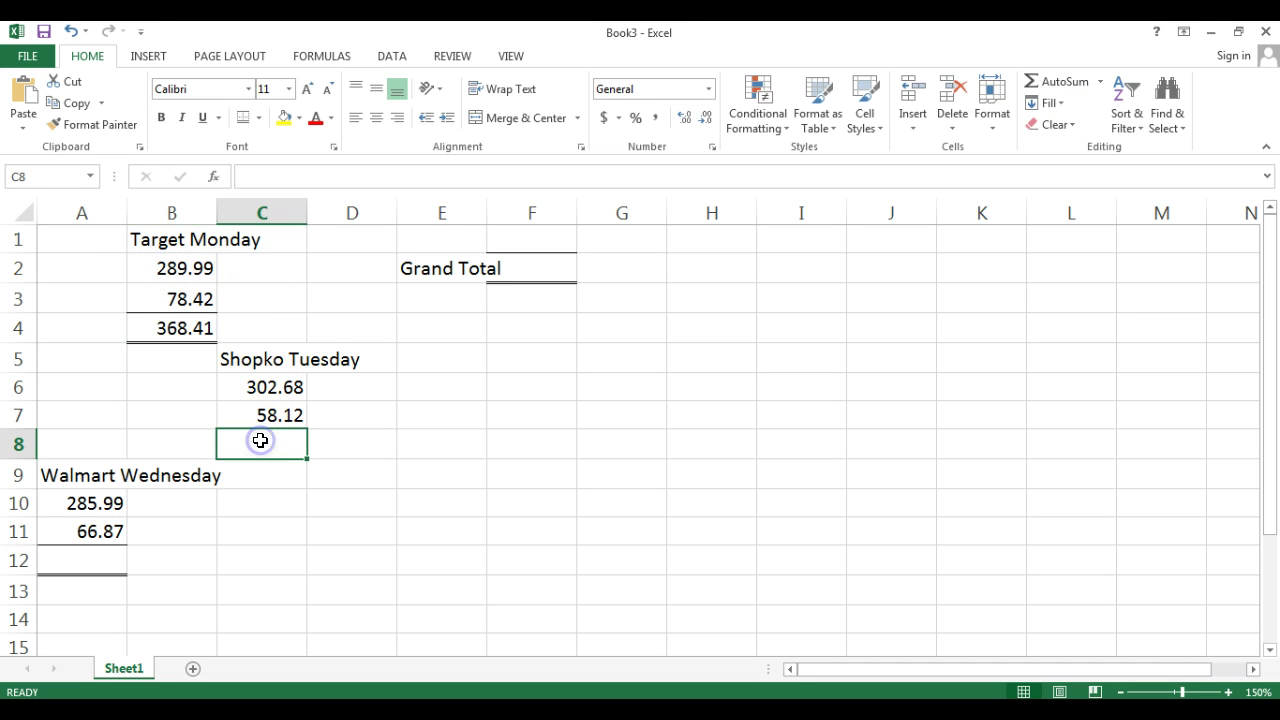
click(1062, 82)
key(Return)
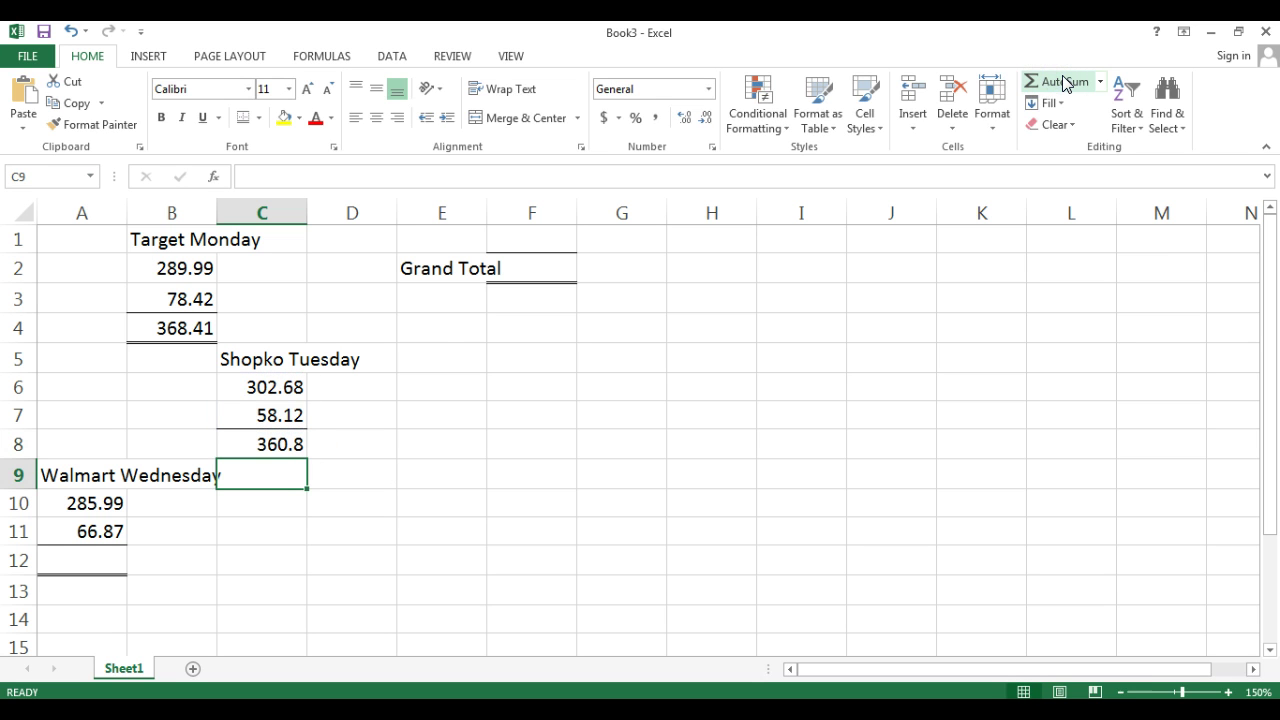
click(78, 558)
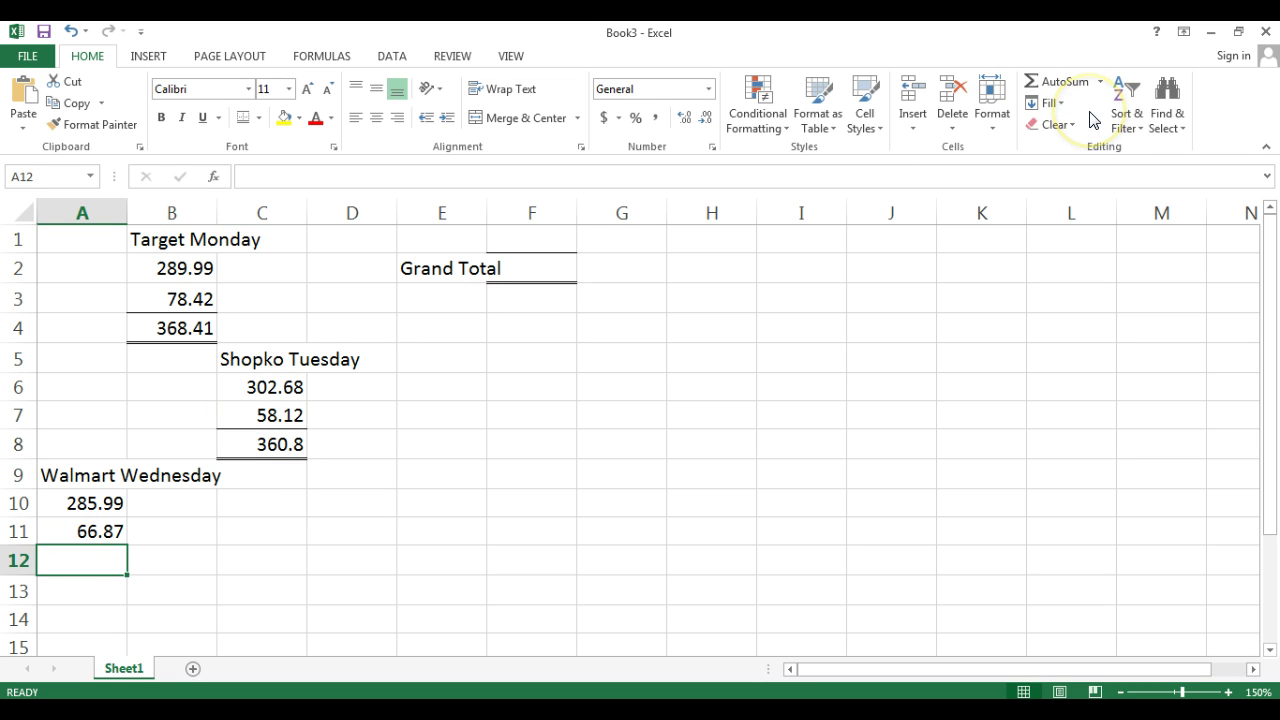
click(1064, 84)
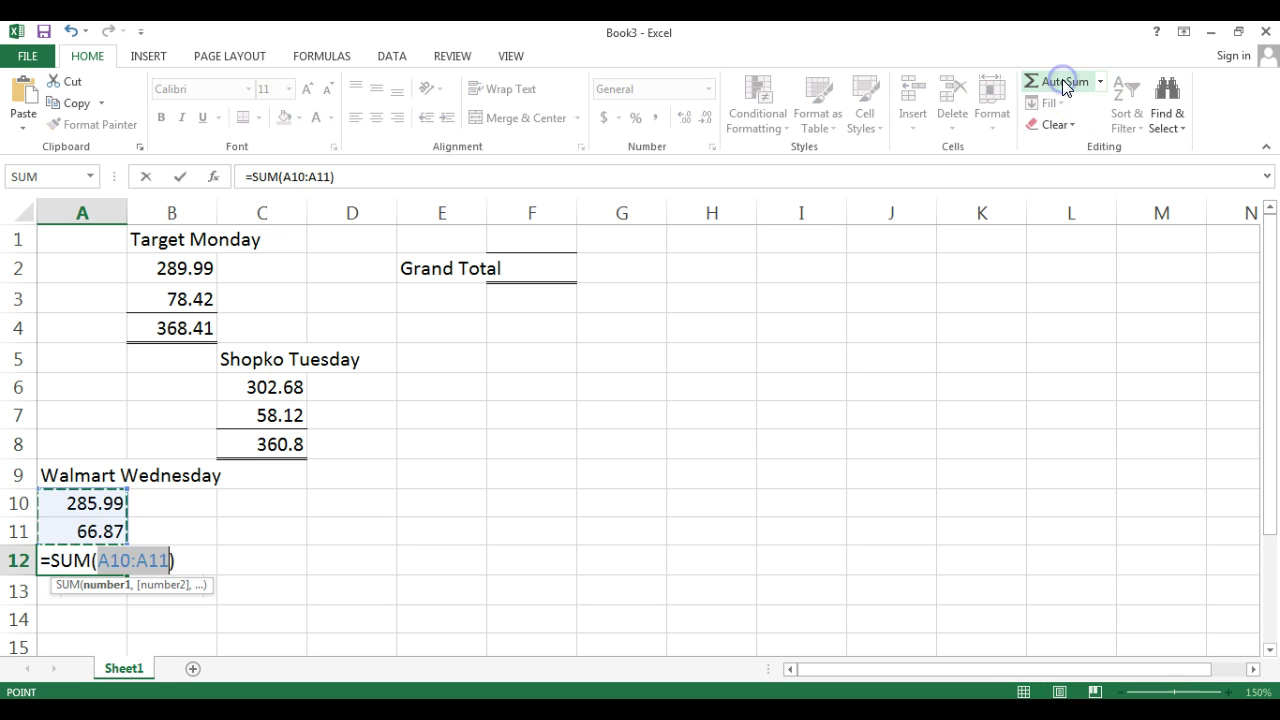
key(Return)
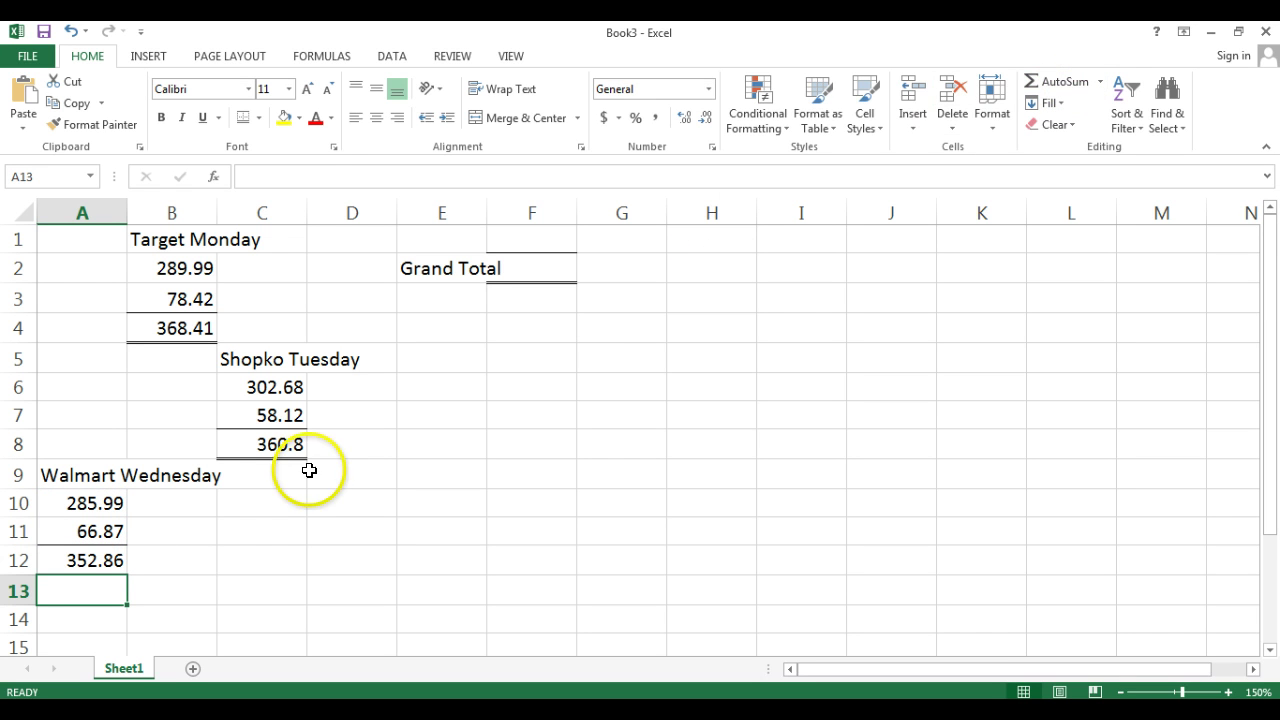
click(271, 508)
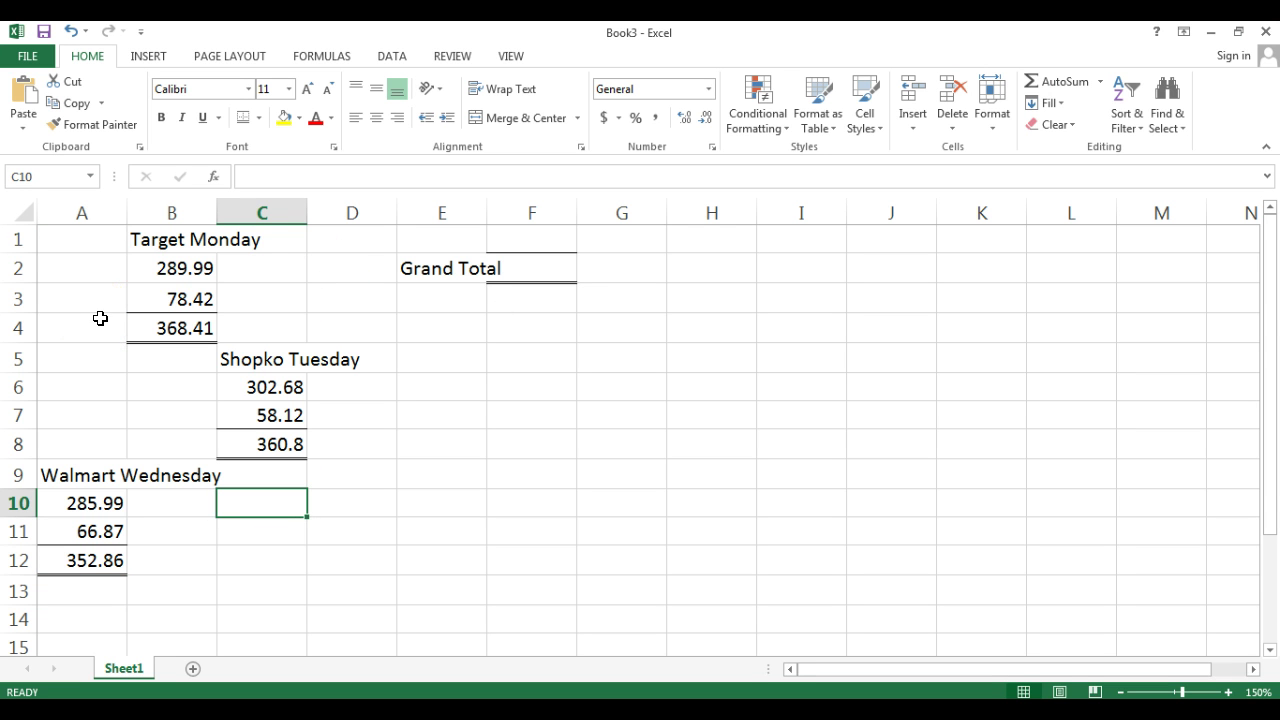
Step: Wrap and center the store headings in B1, C5 and A9
click(171, 240)
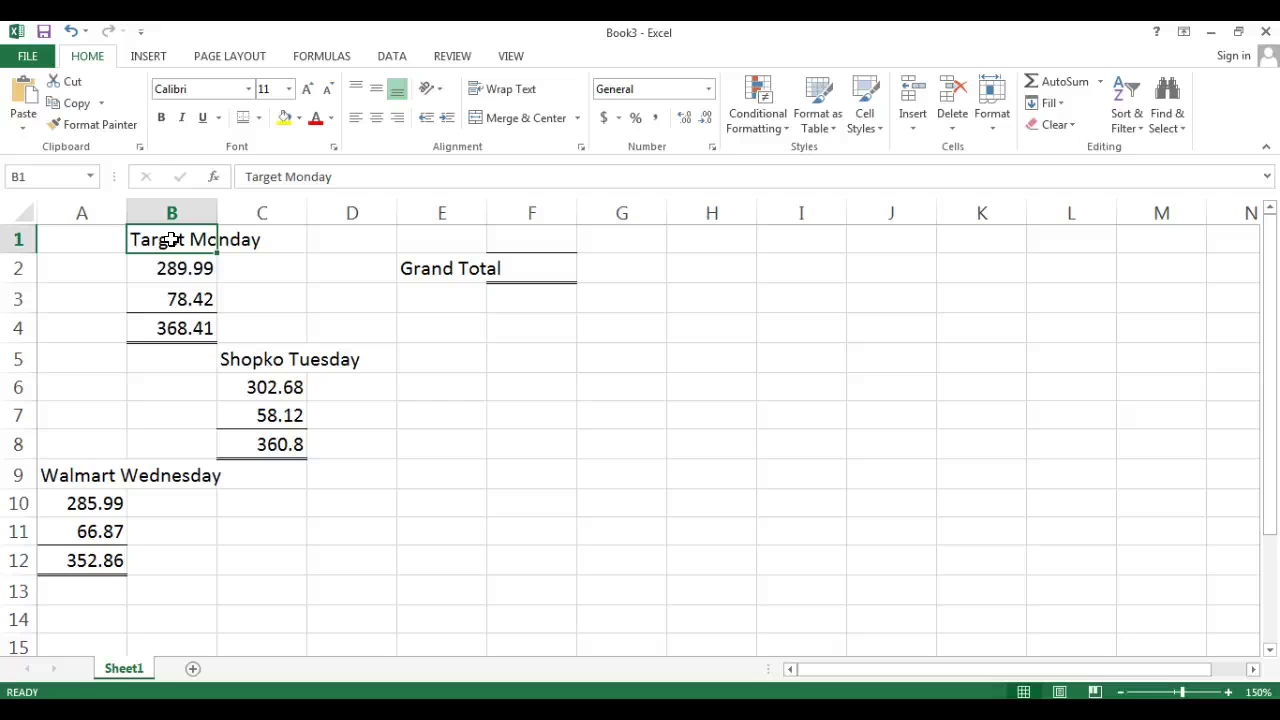
click(504, 92)
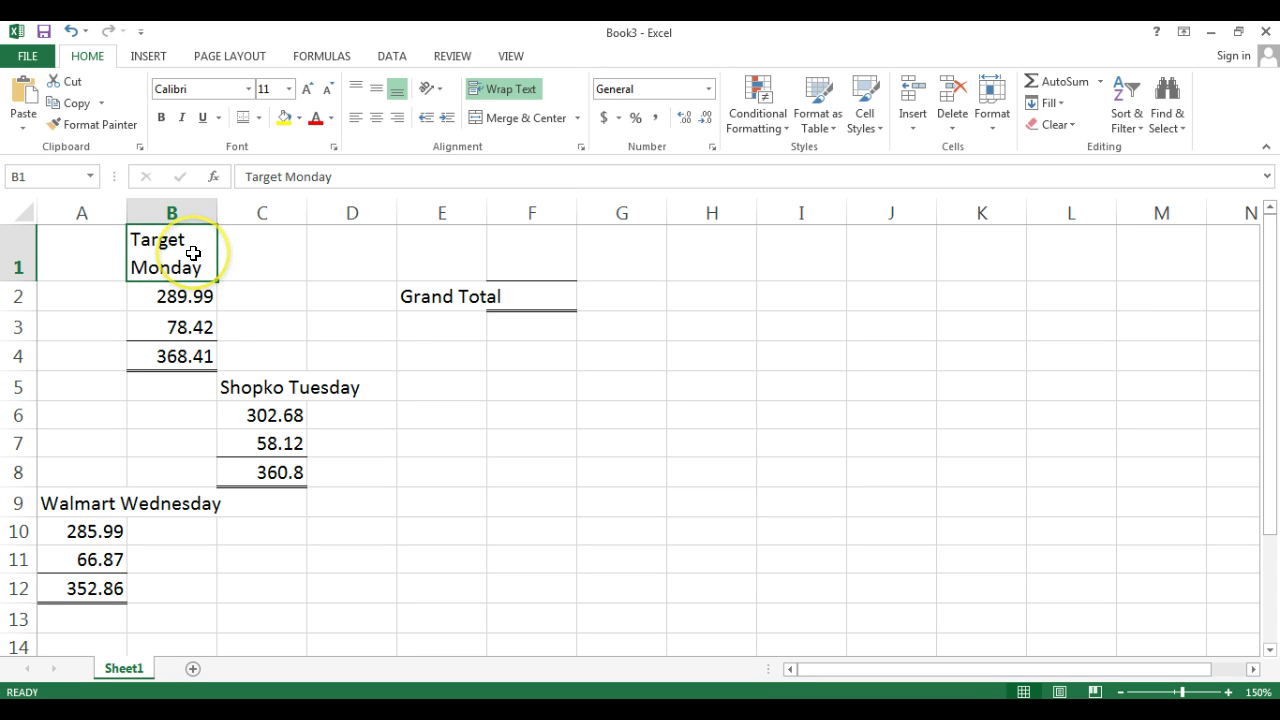
click(375, 119)
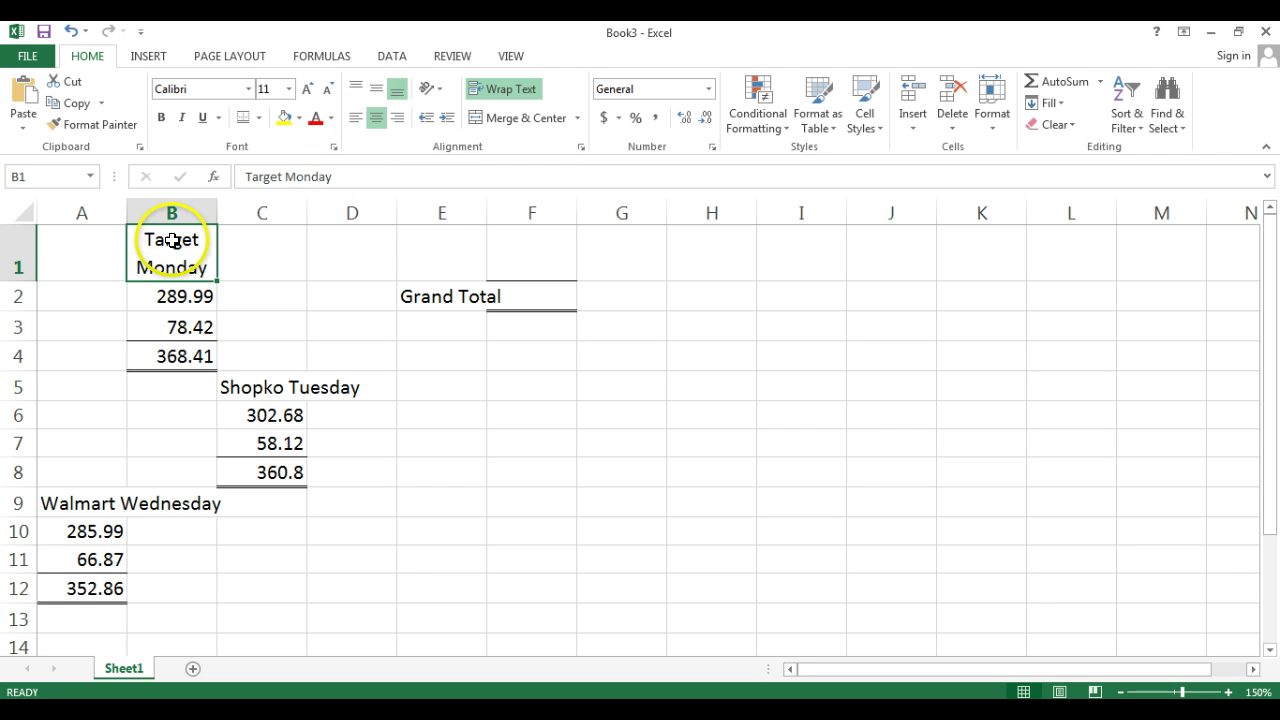
click(265, 382)
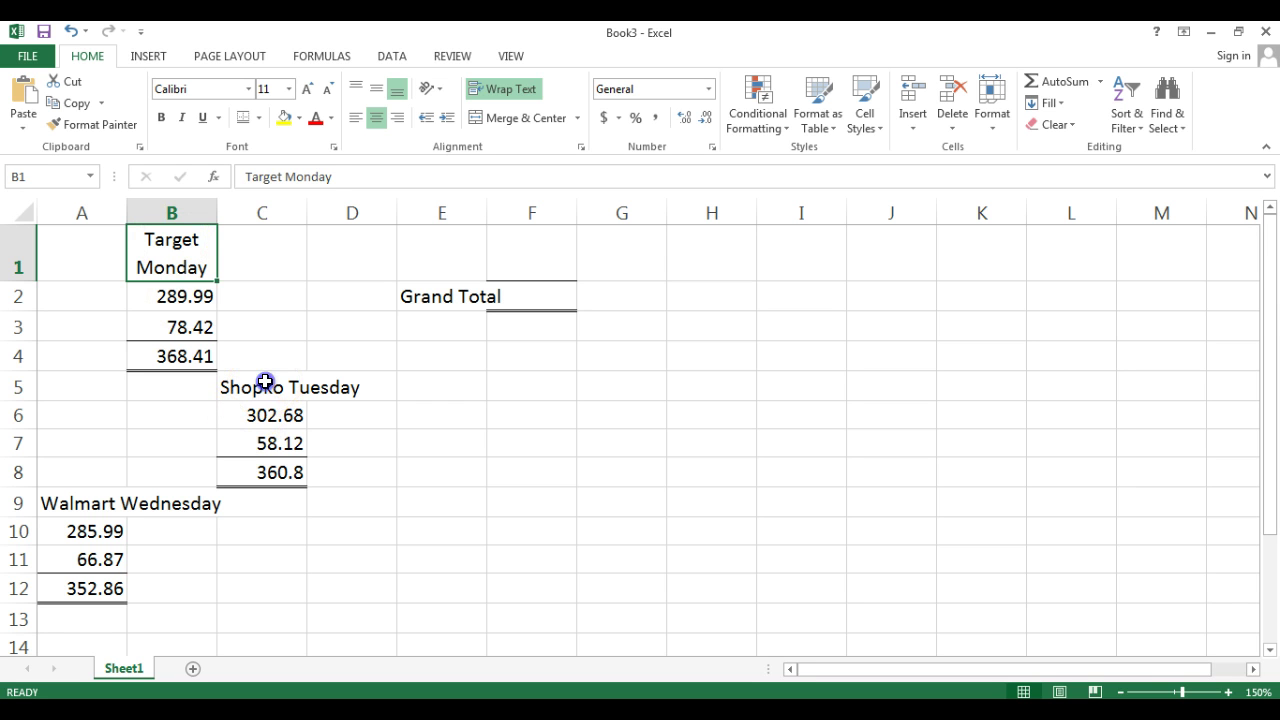
click(506, 88)
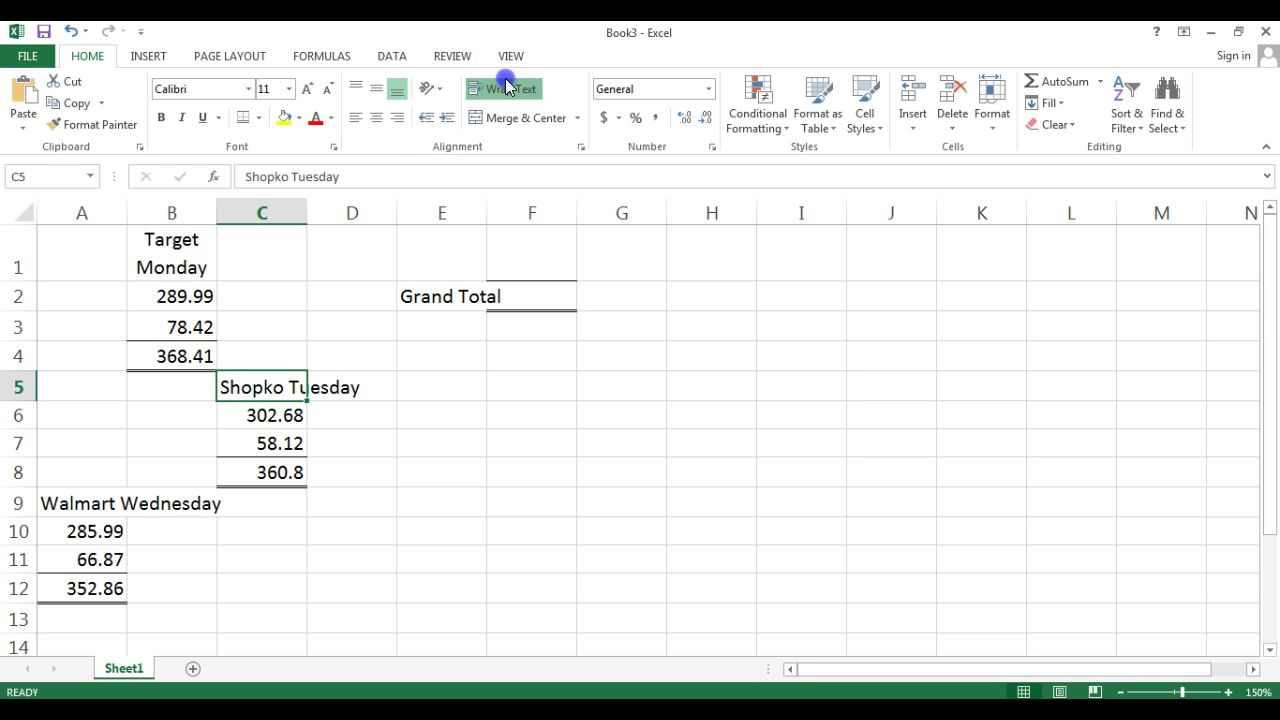
click(375, 119)
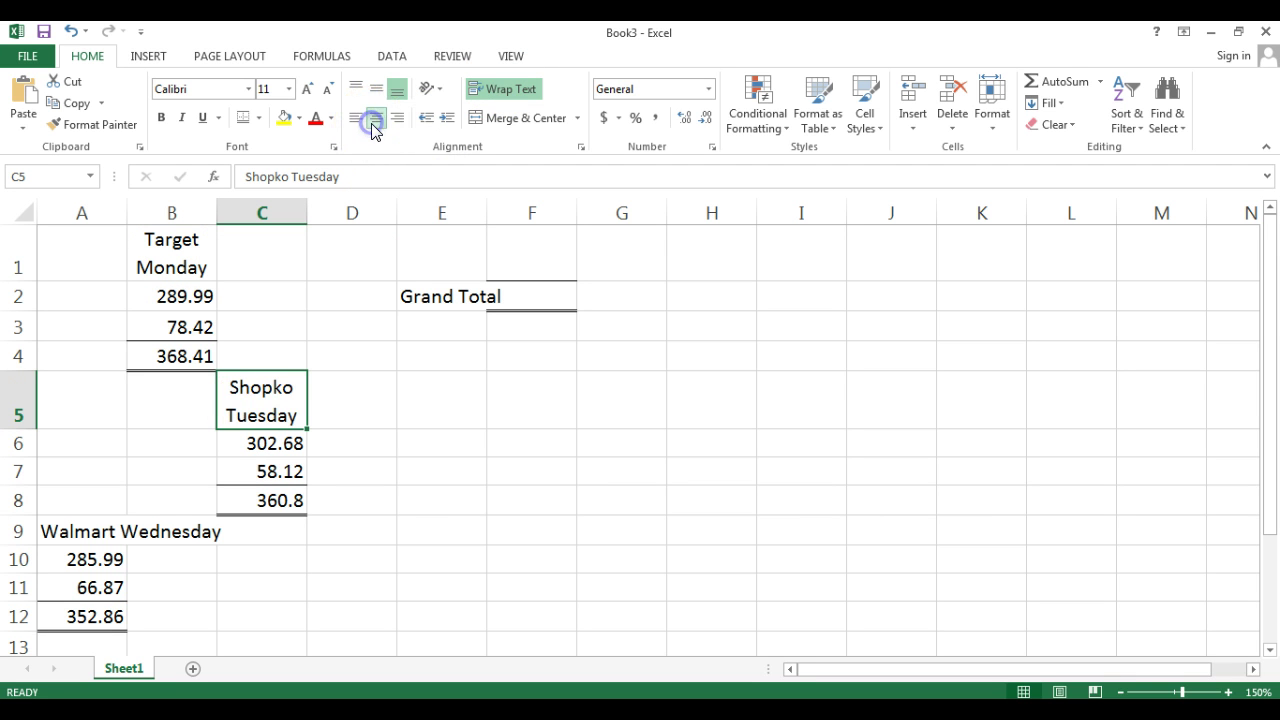
click(83, 533)
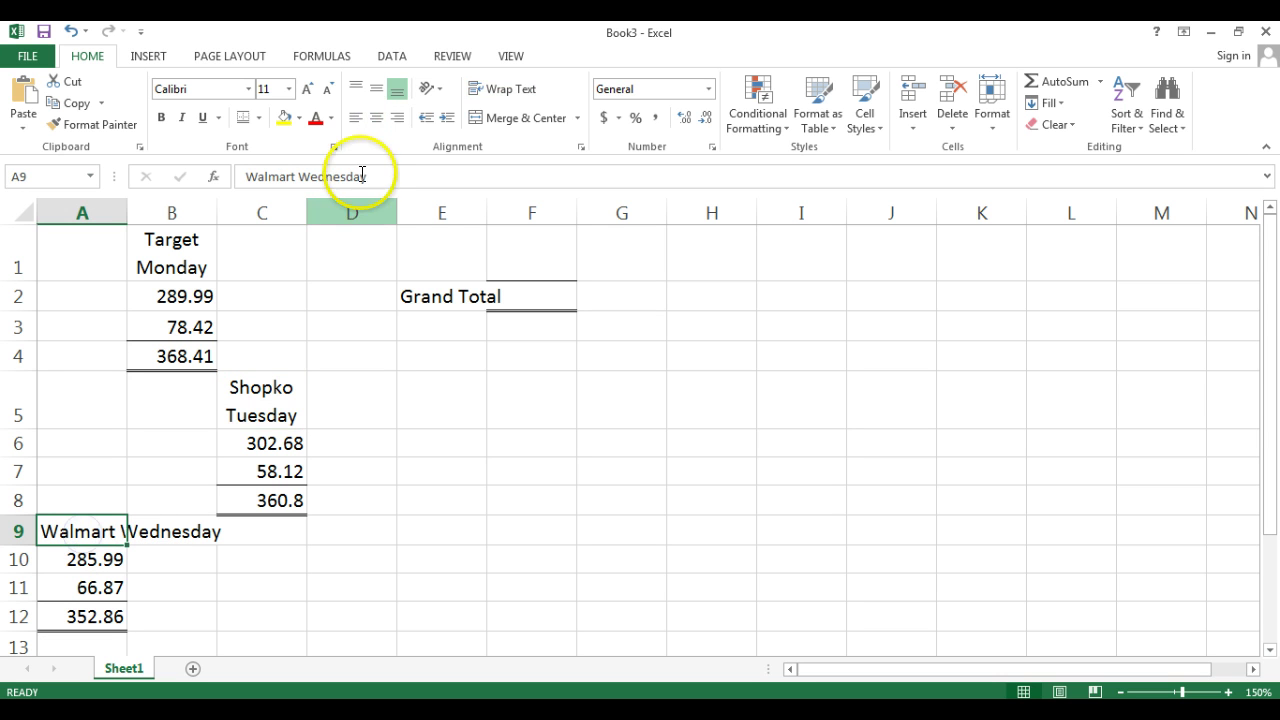
click(505, 88)
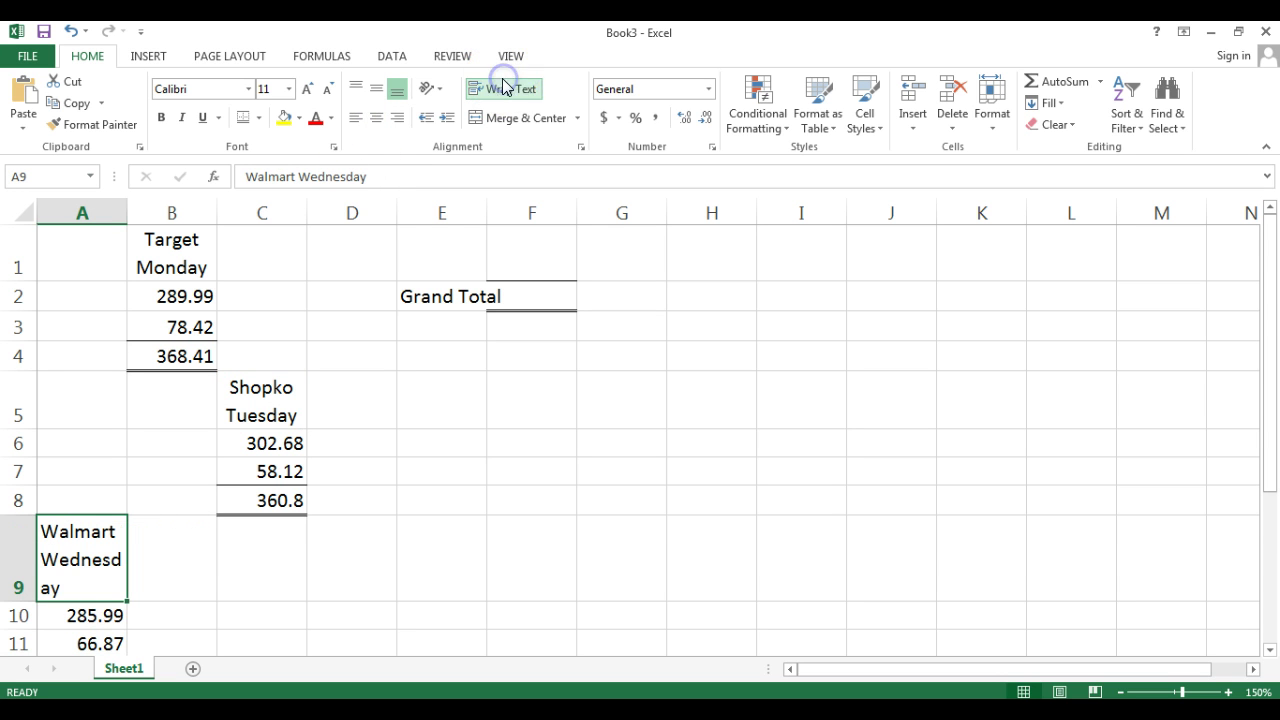
click(376, 117)
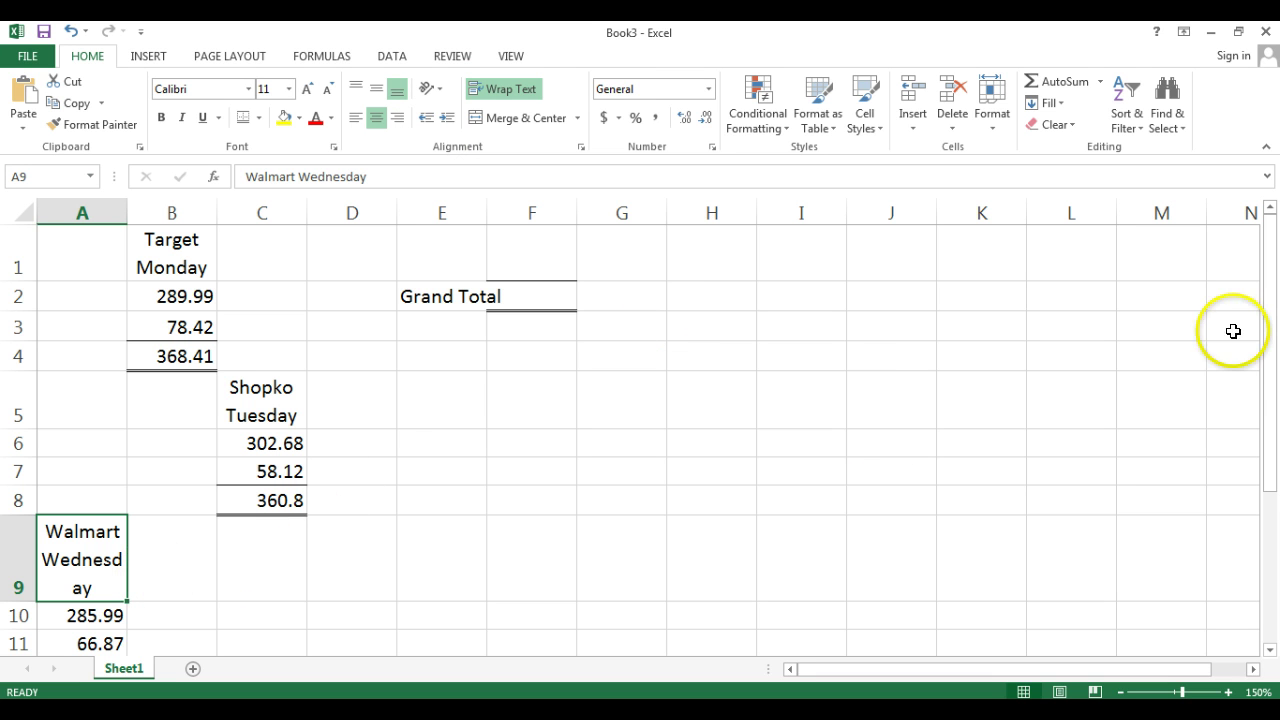
Step: Widen column A just enough that the Walmart Wednesday heading wraps onto two lines without splitting a word
drag(1265, 321, 1266, 338)
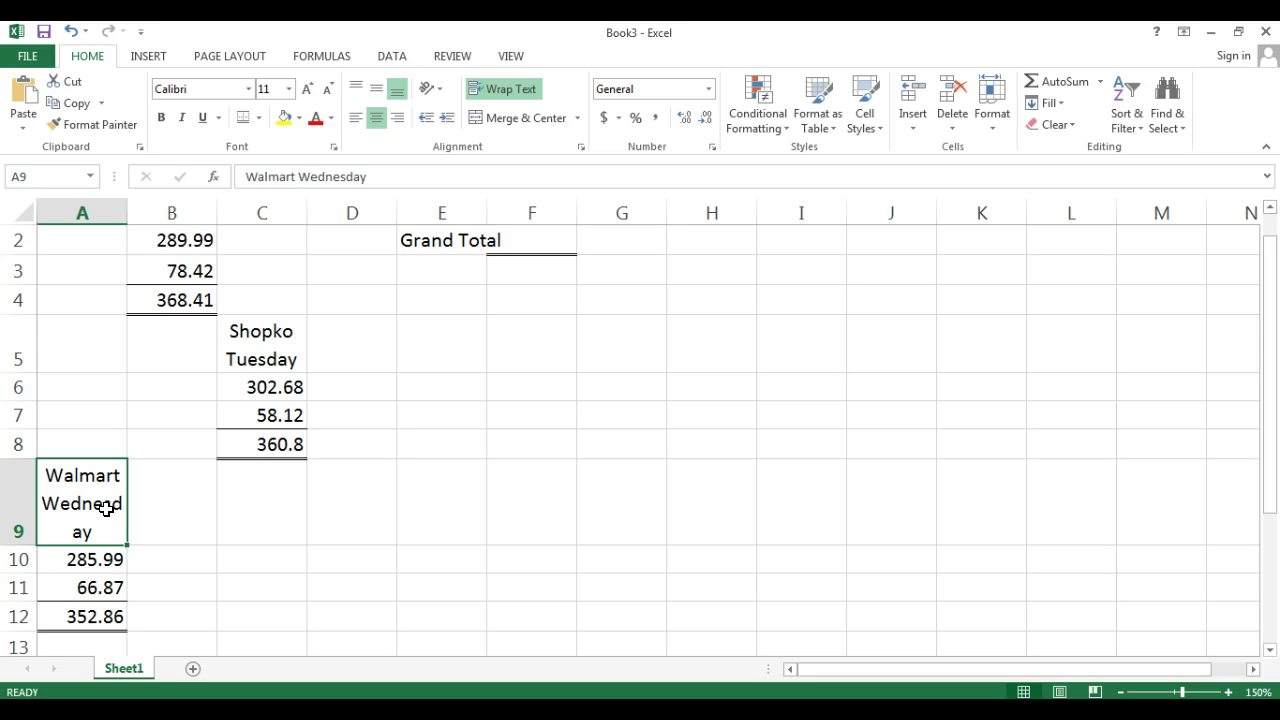
click(163, 508)
click(103, 500)
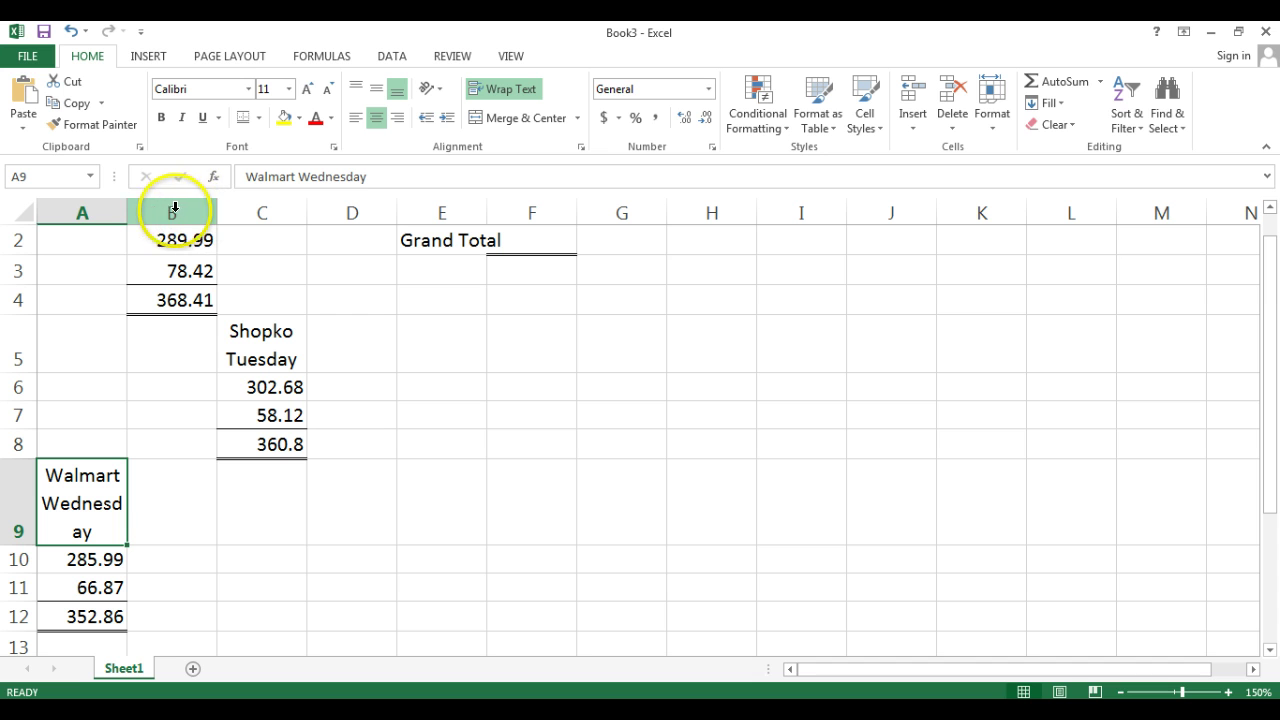
click(127, 210)
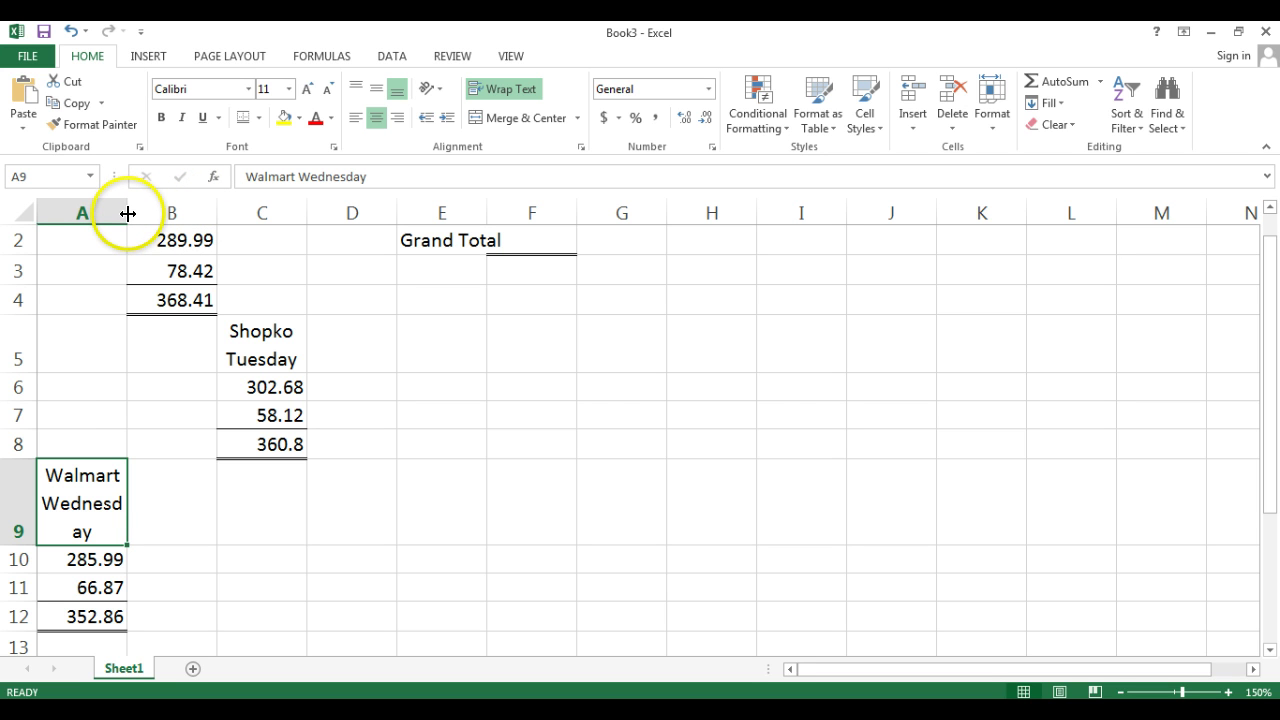
click(127, 213)
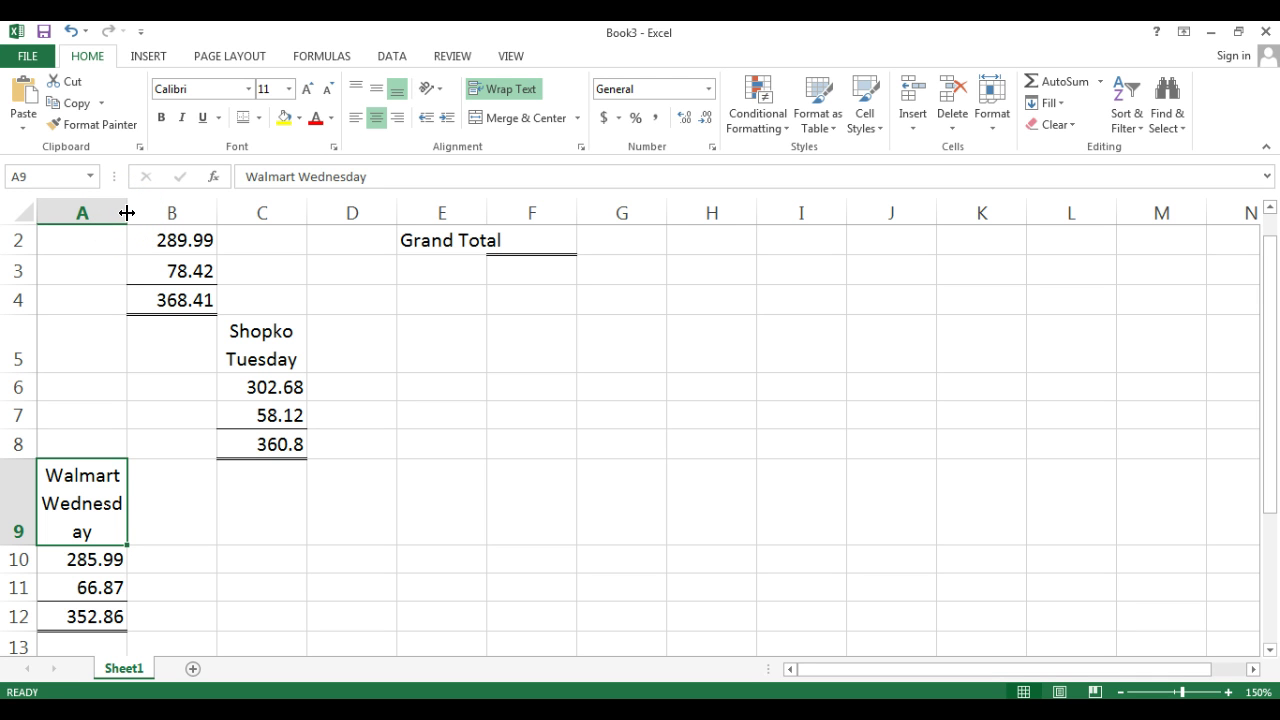
click(127, 213)
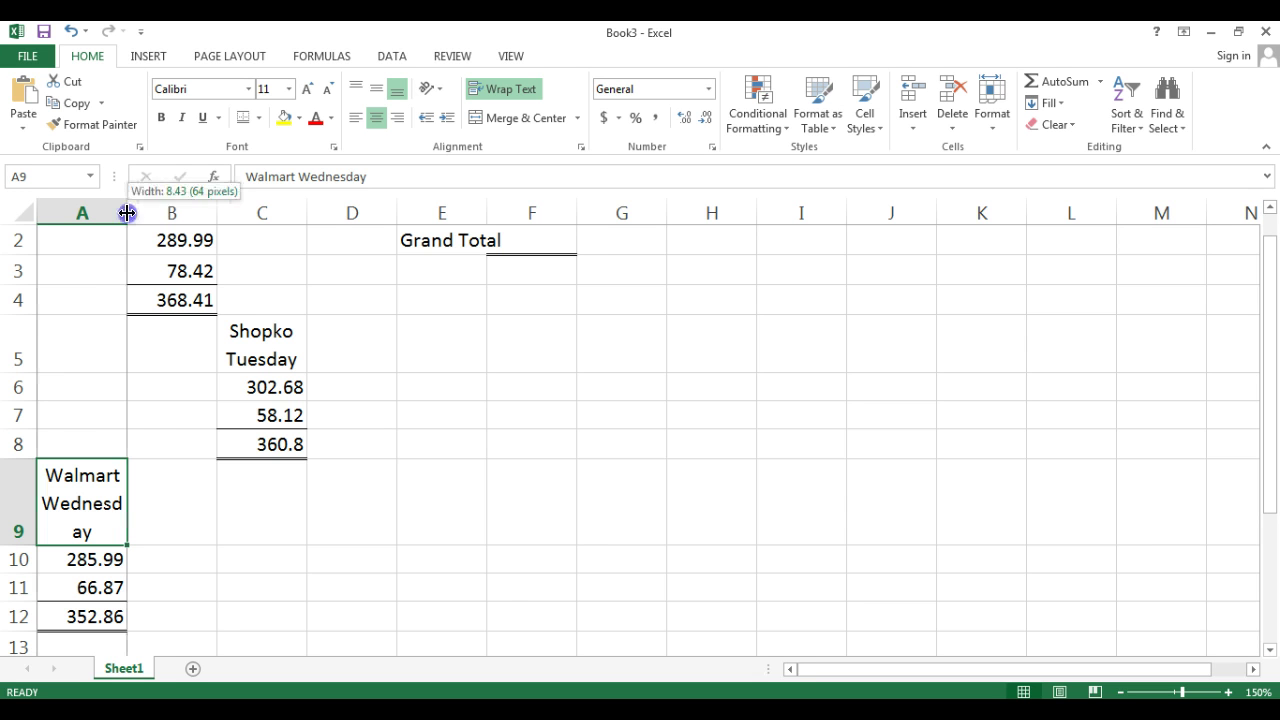
drag(127, 213, 330, 221)
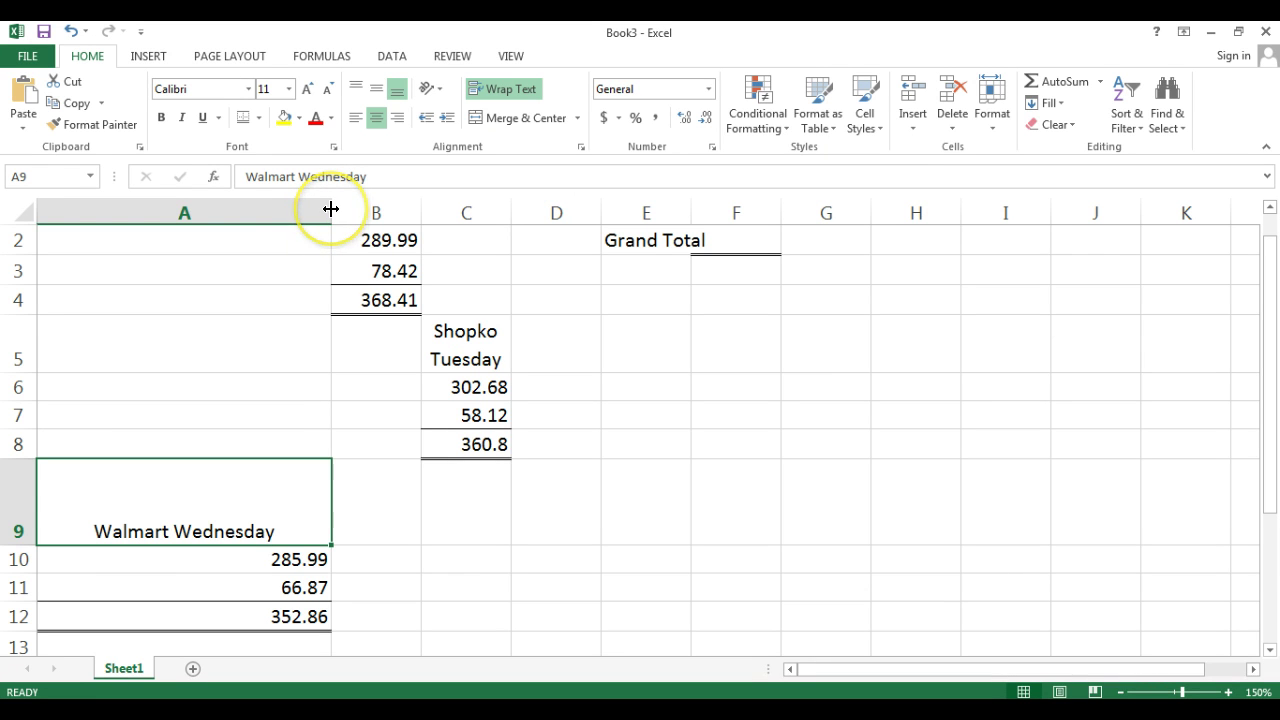
double_click(331, 208)
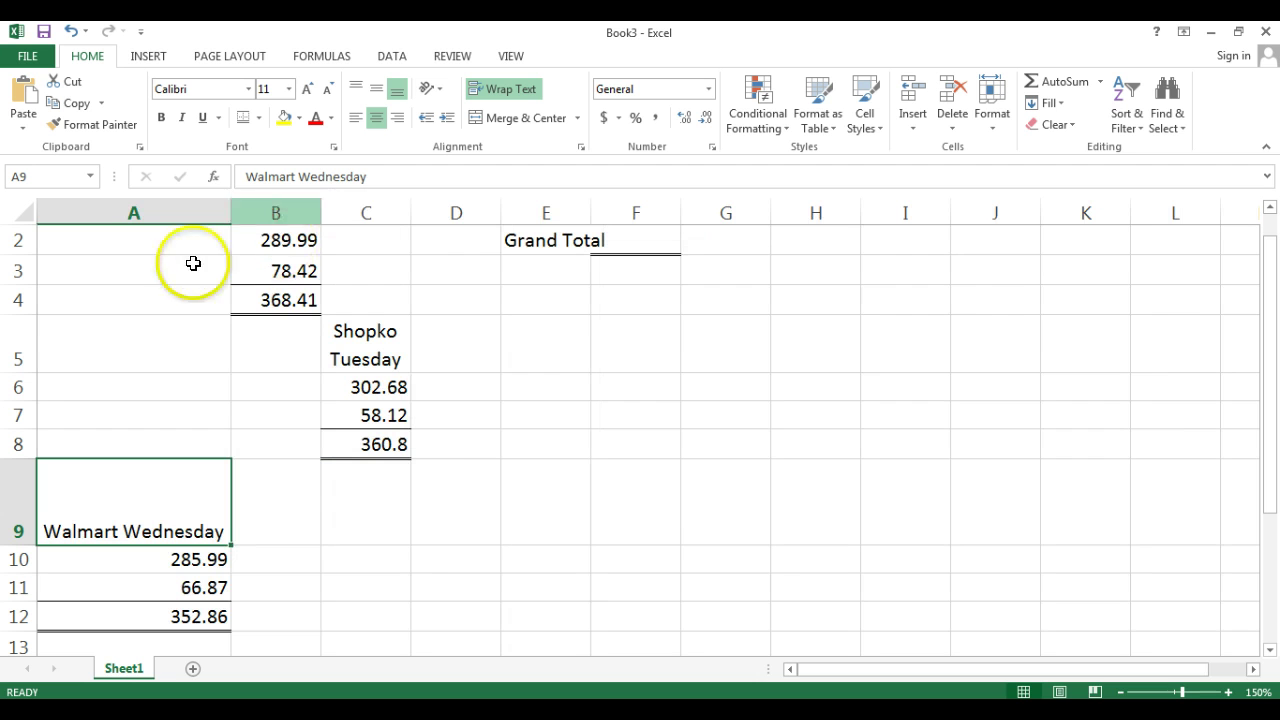
drag(230, 213, 150, 214)
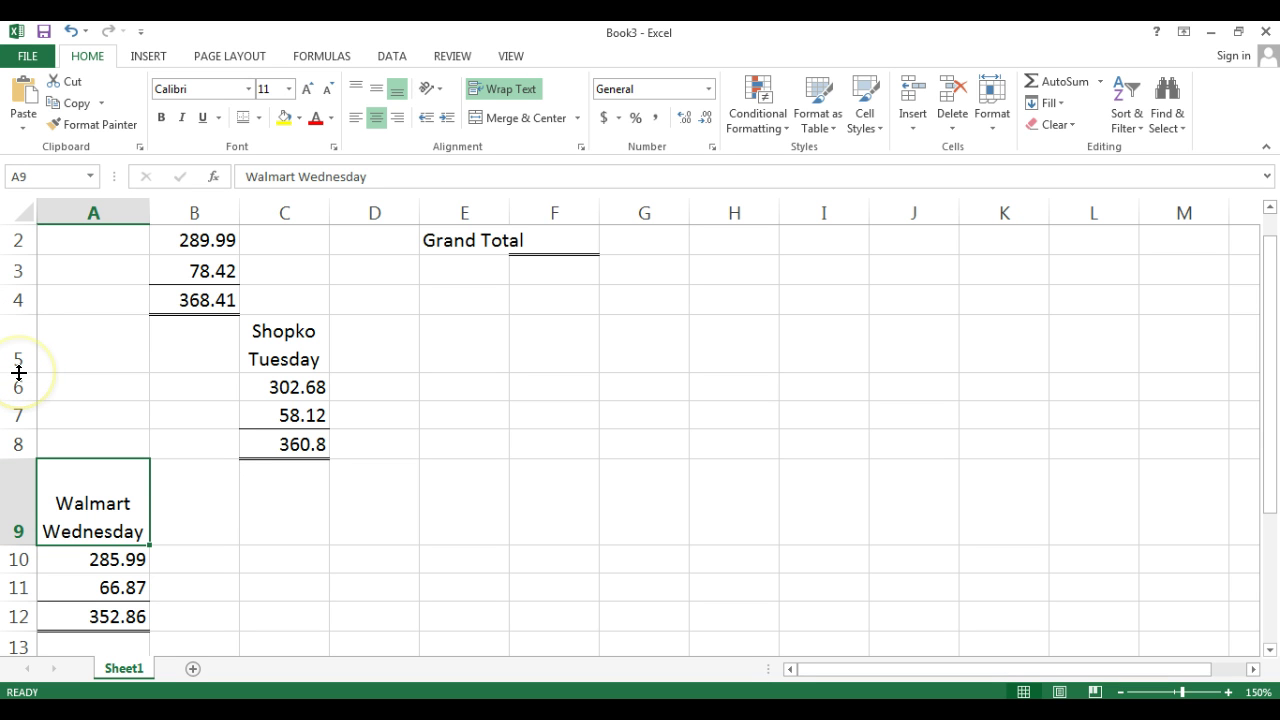
Step: Enlarge the height of row 5 and AutoFit it back to the Shopko Tuesday heading
drag(18, 372, 18, 455)
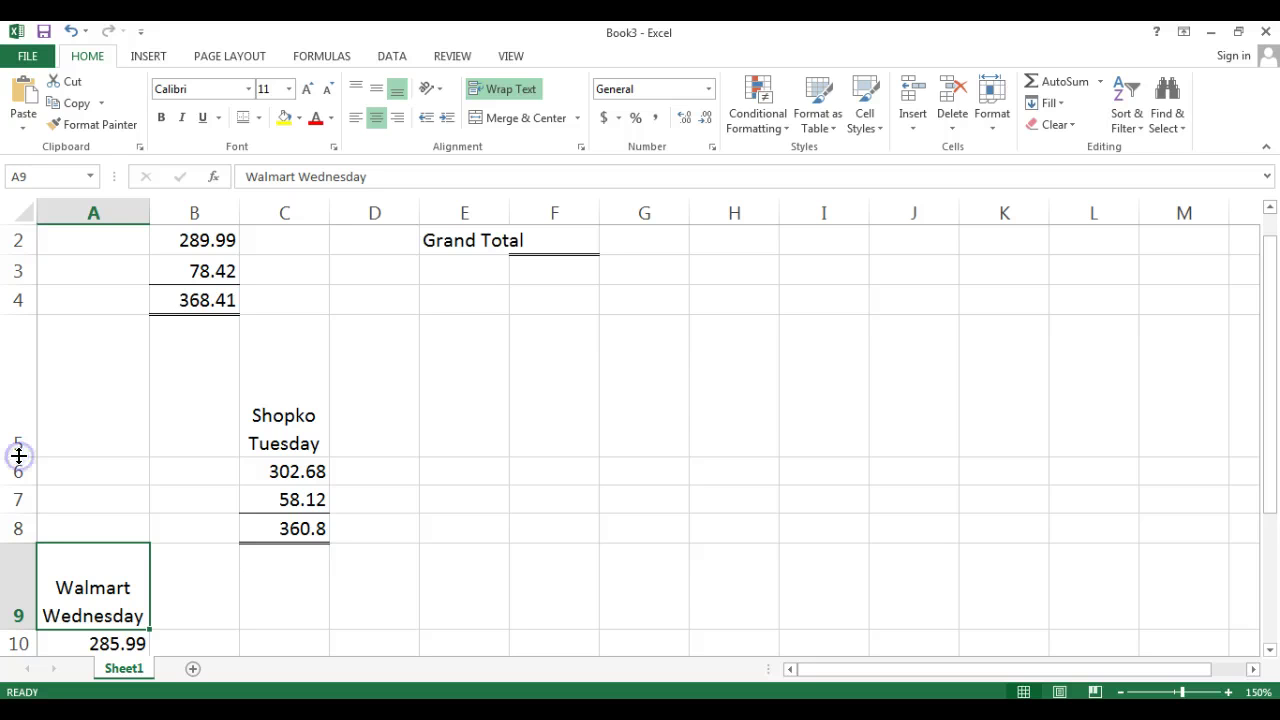
double_click(18, 455)
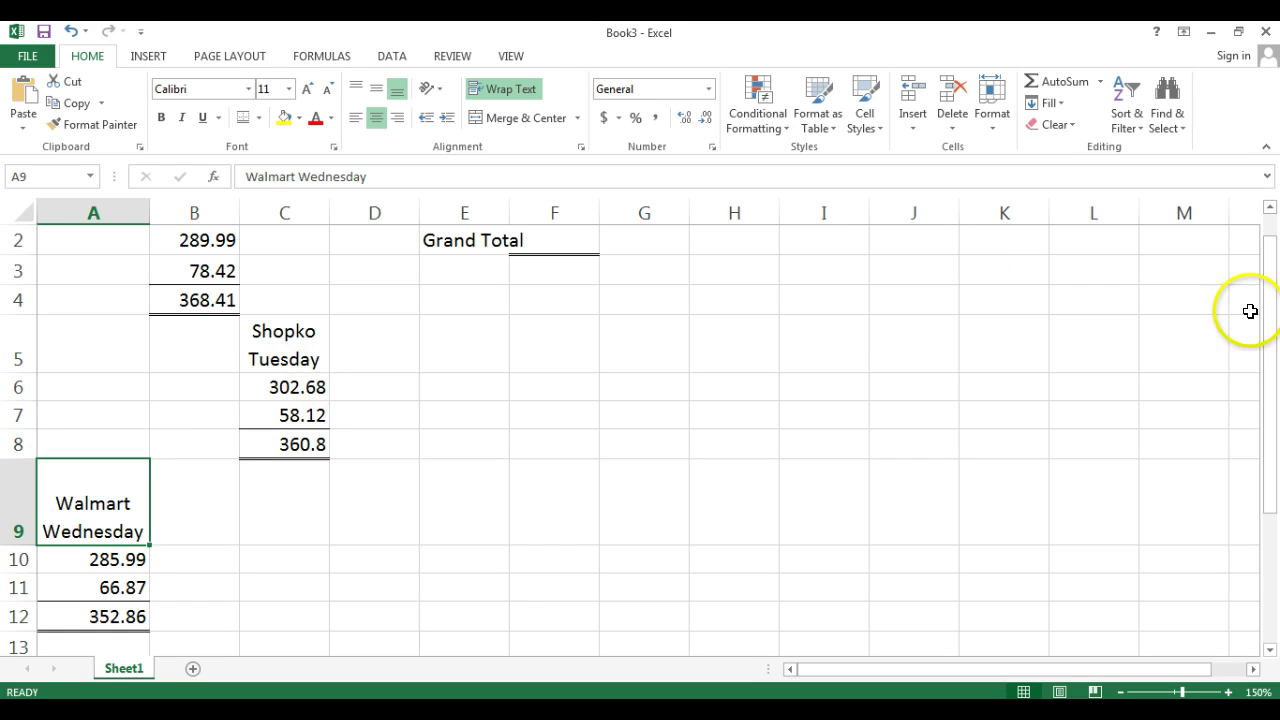
drag(1270, 318, 1270, 318)
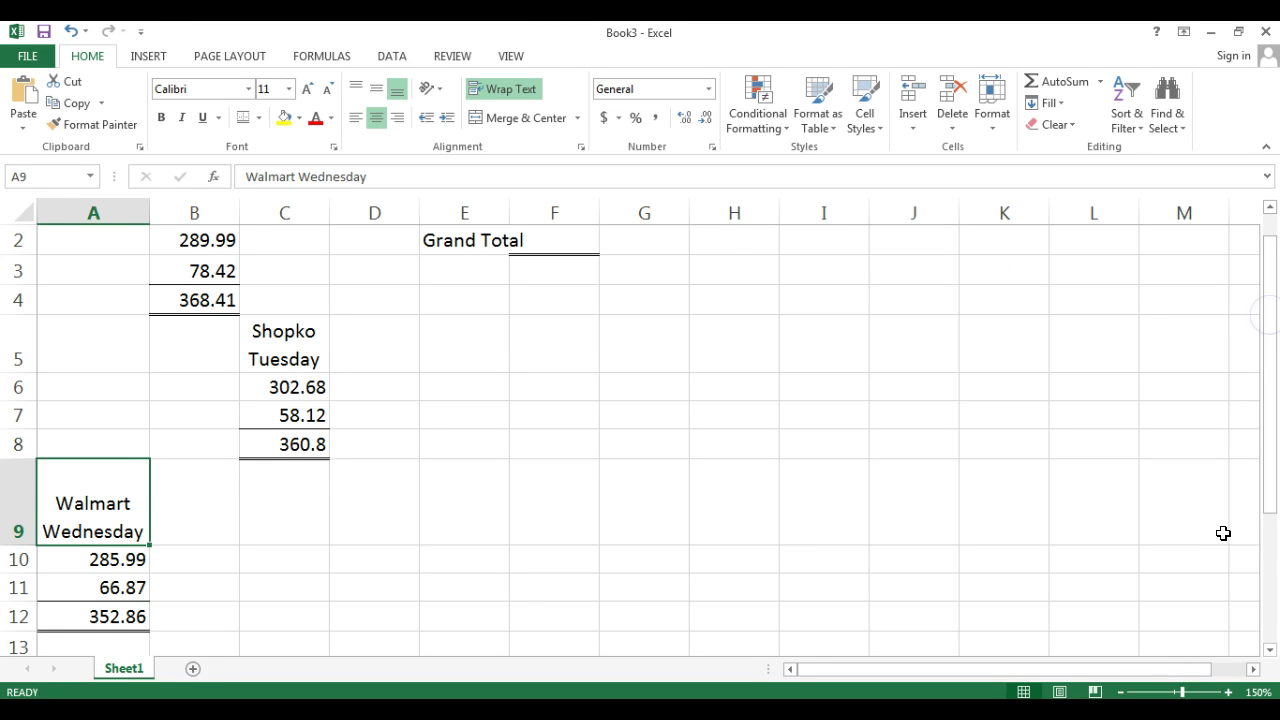
Step: Wrap and center the Grand Total label in E2
click(1120, 692)
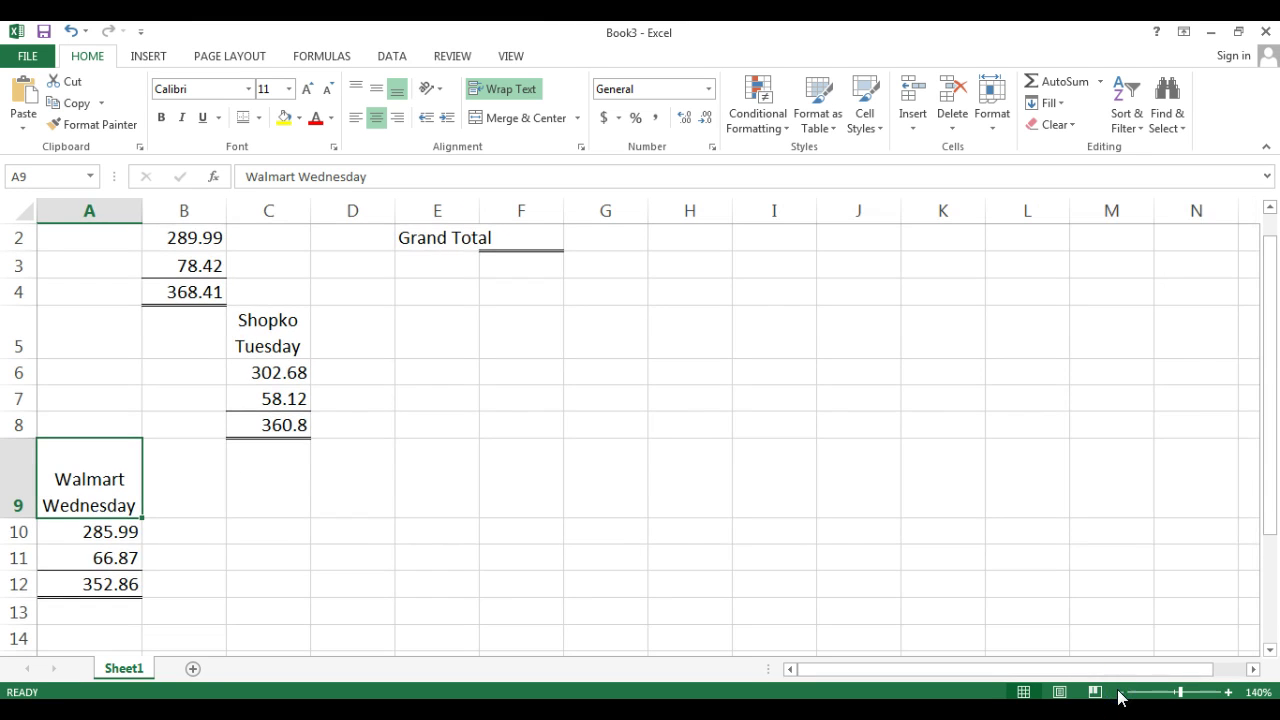
click(1270, 207)
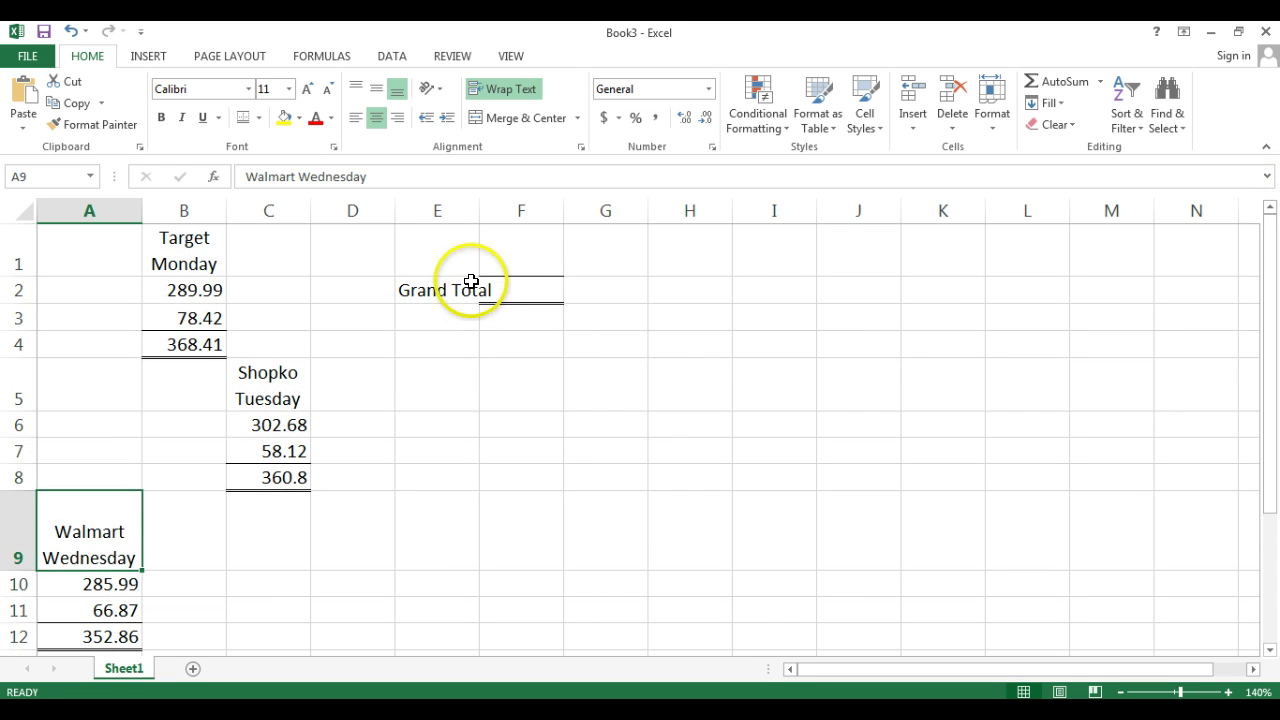
click(432, 291)
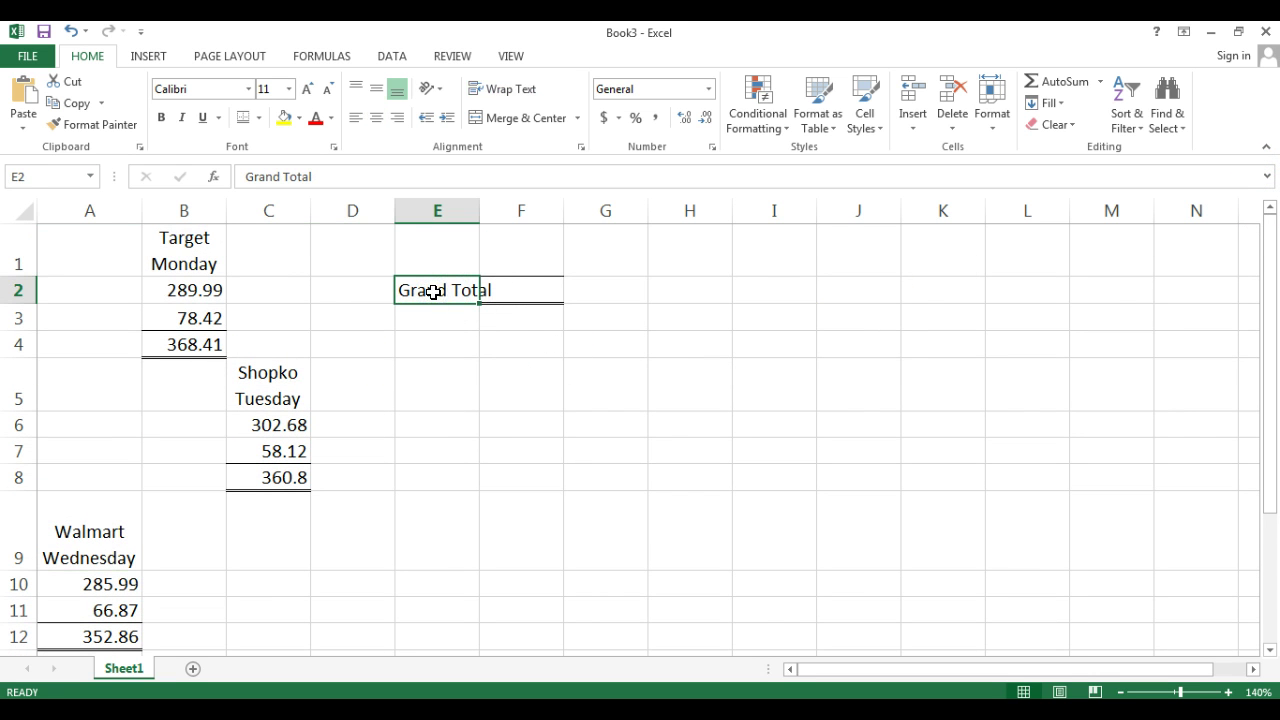
click(503, 92)
click(529, 313)
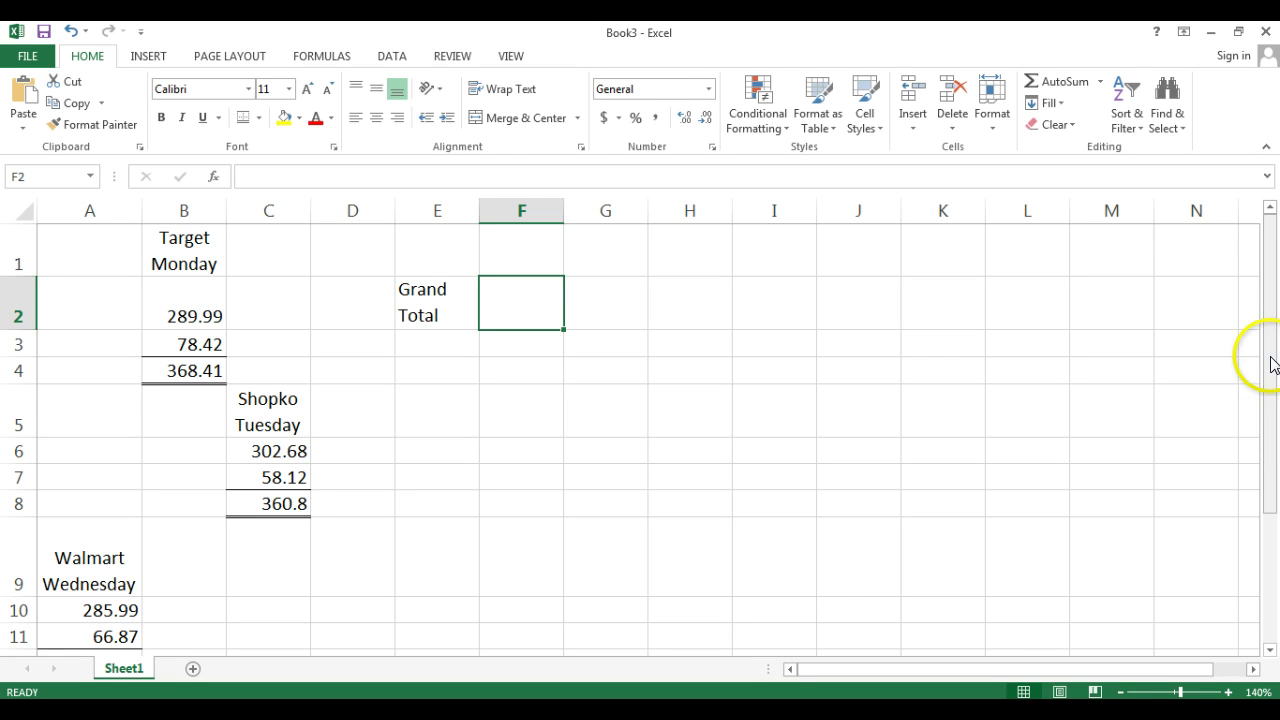
click(1121, 692)
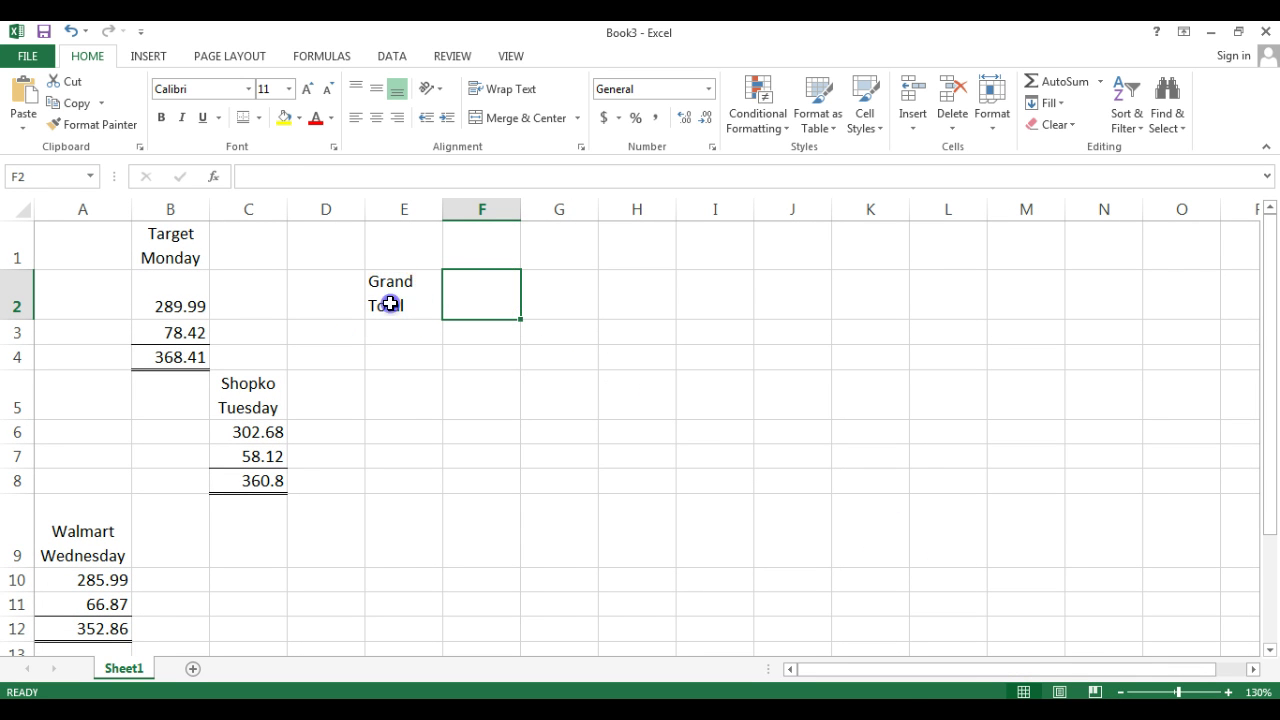
click(388, 305)
click(376, 118)
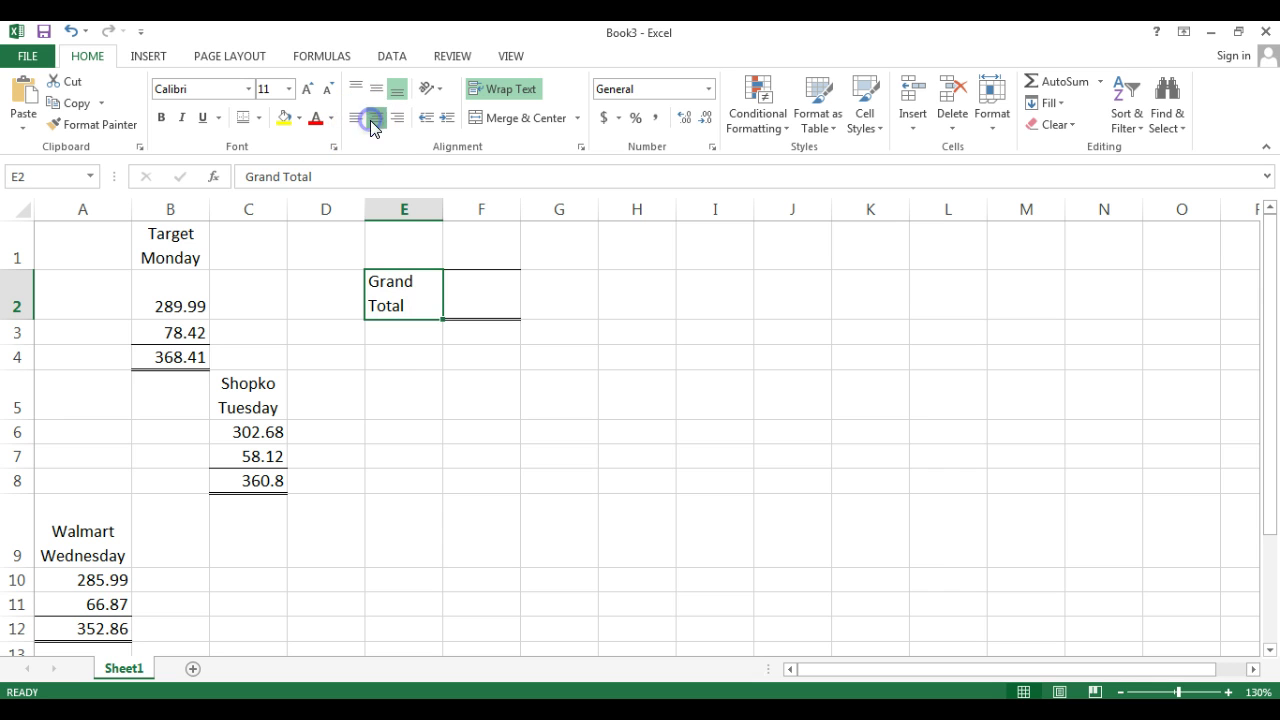
Step: Use AutoSum in F2 to add the three store totals B4, C8 and A12
click(470, 308)
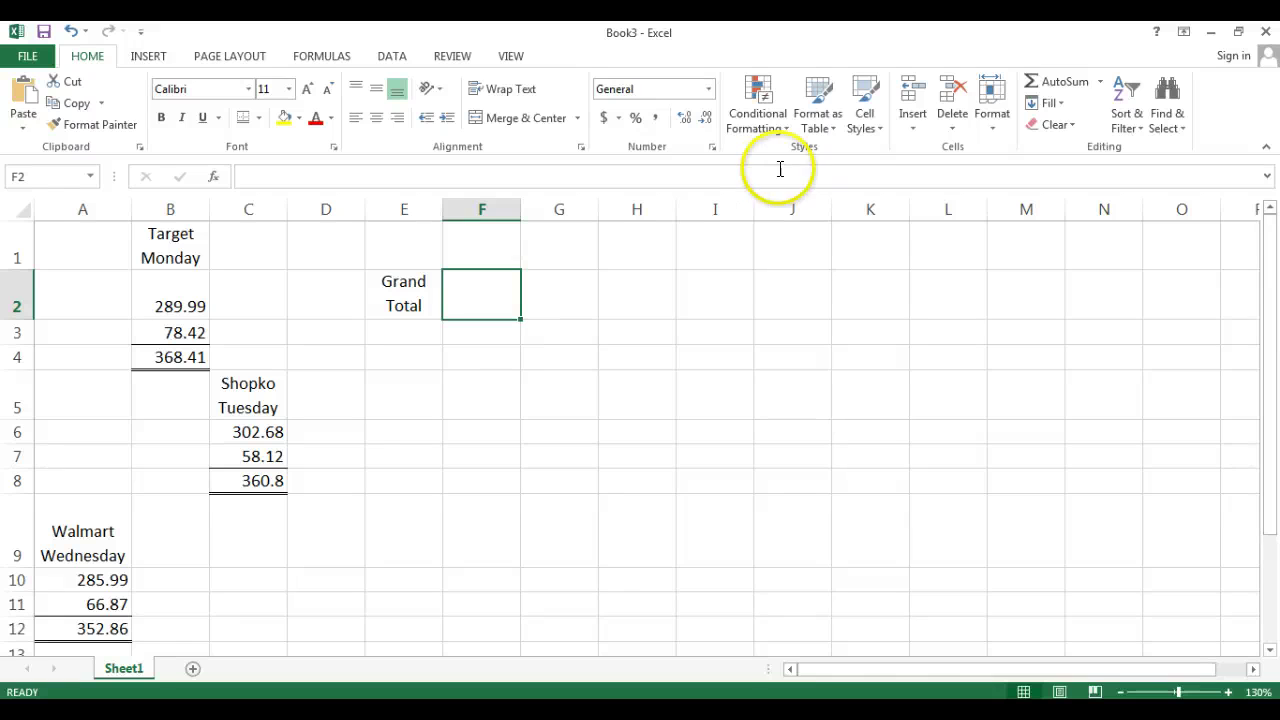
click(1058, 84)
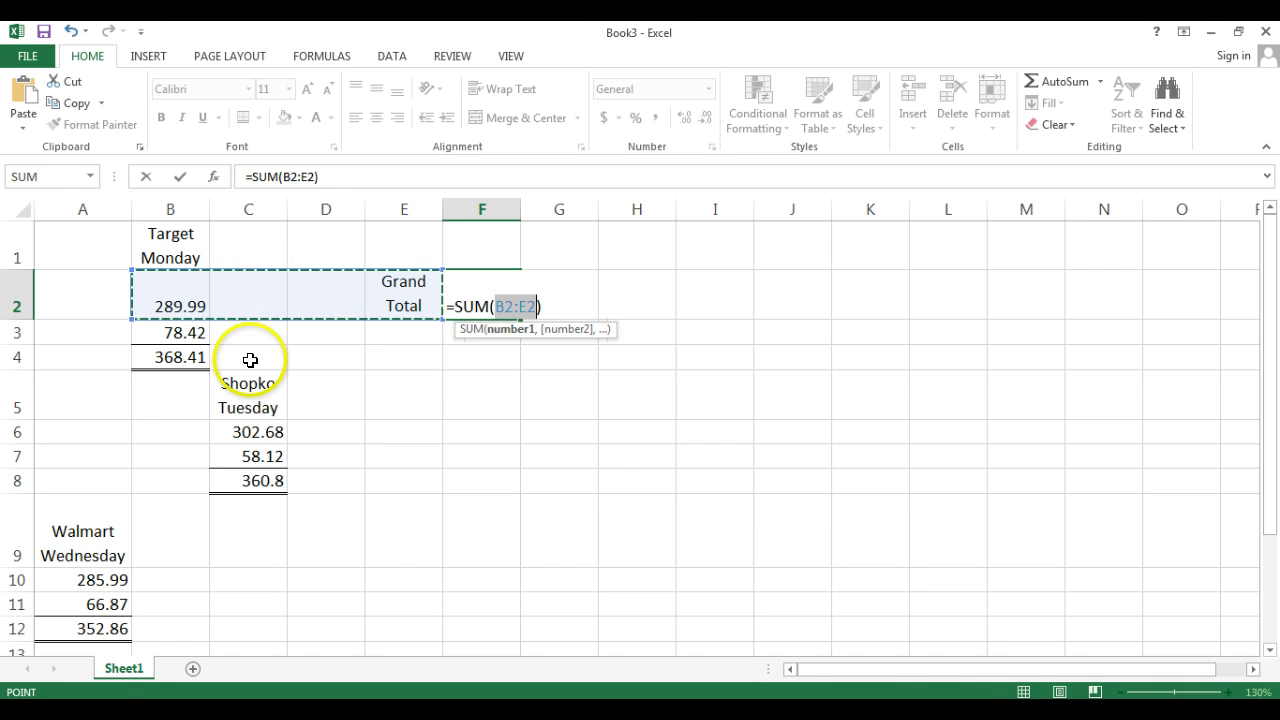
drag(246, 358, 181, 358)
click(180, 357)
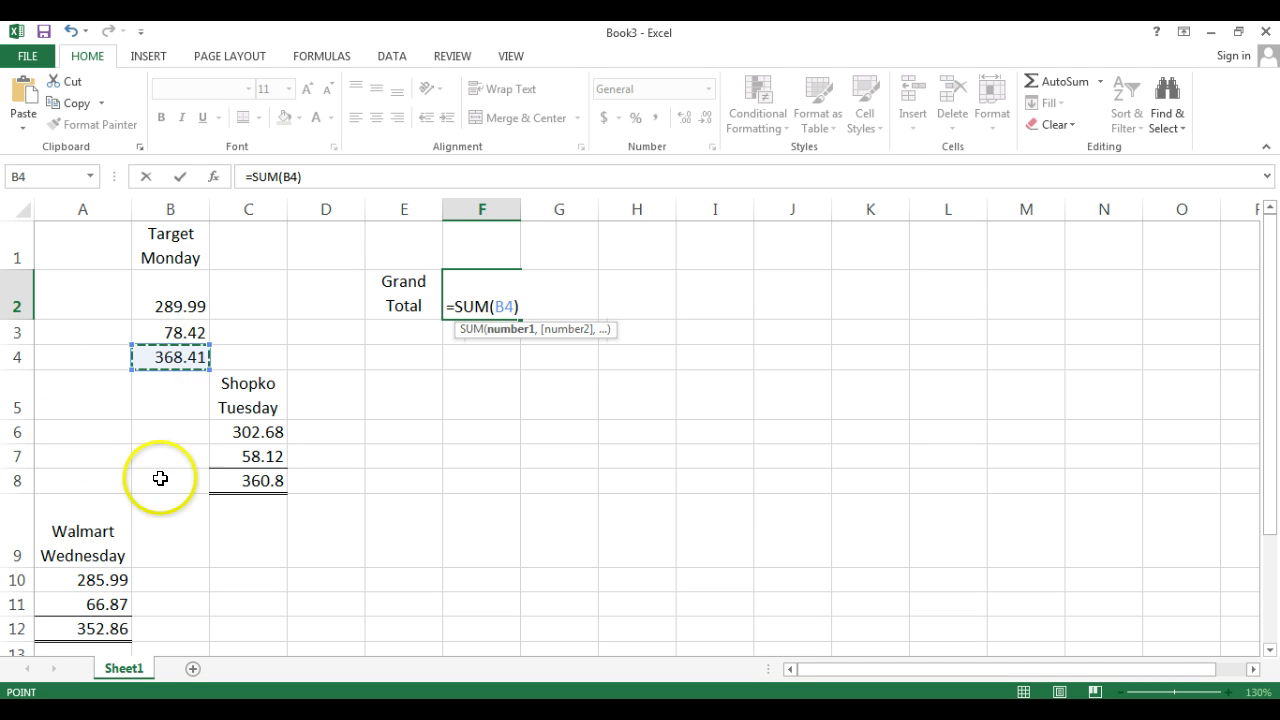
ctrl+click(245, 481)
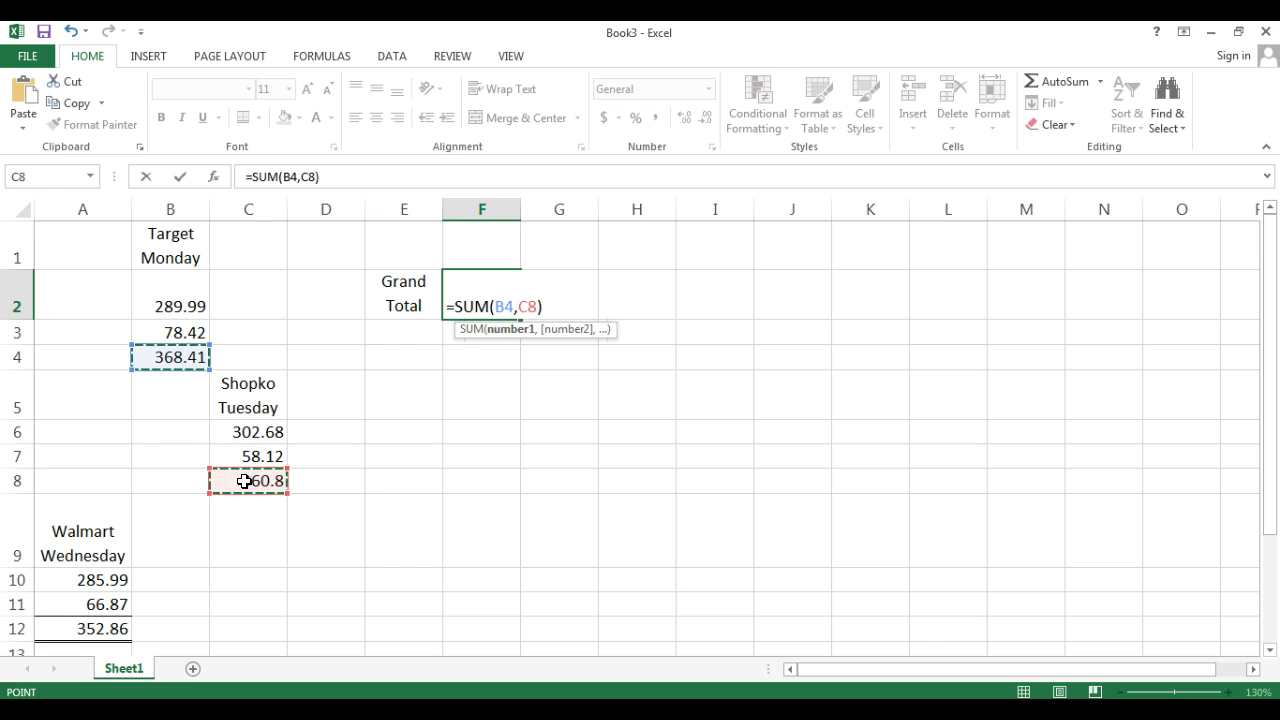
ctrl+click(59, 629)
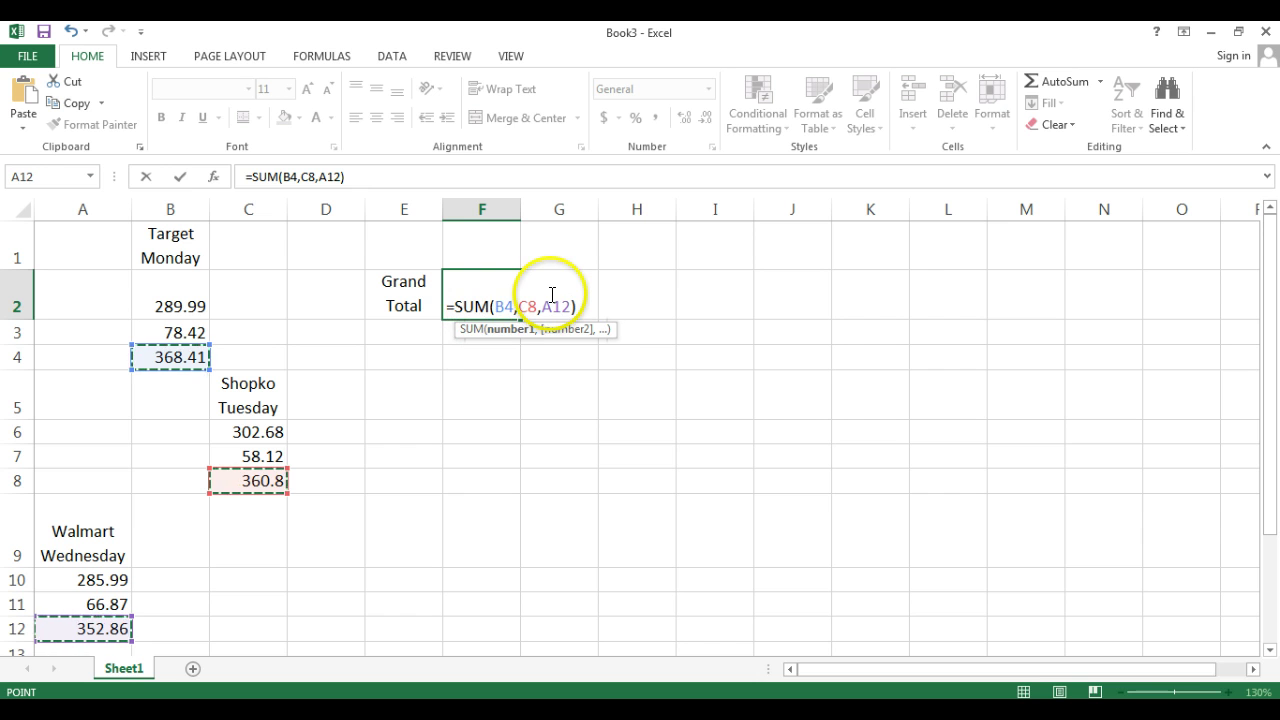
key(Return)
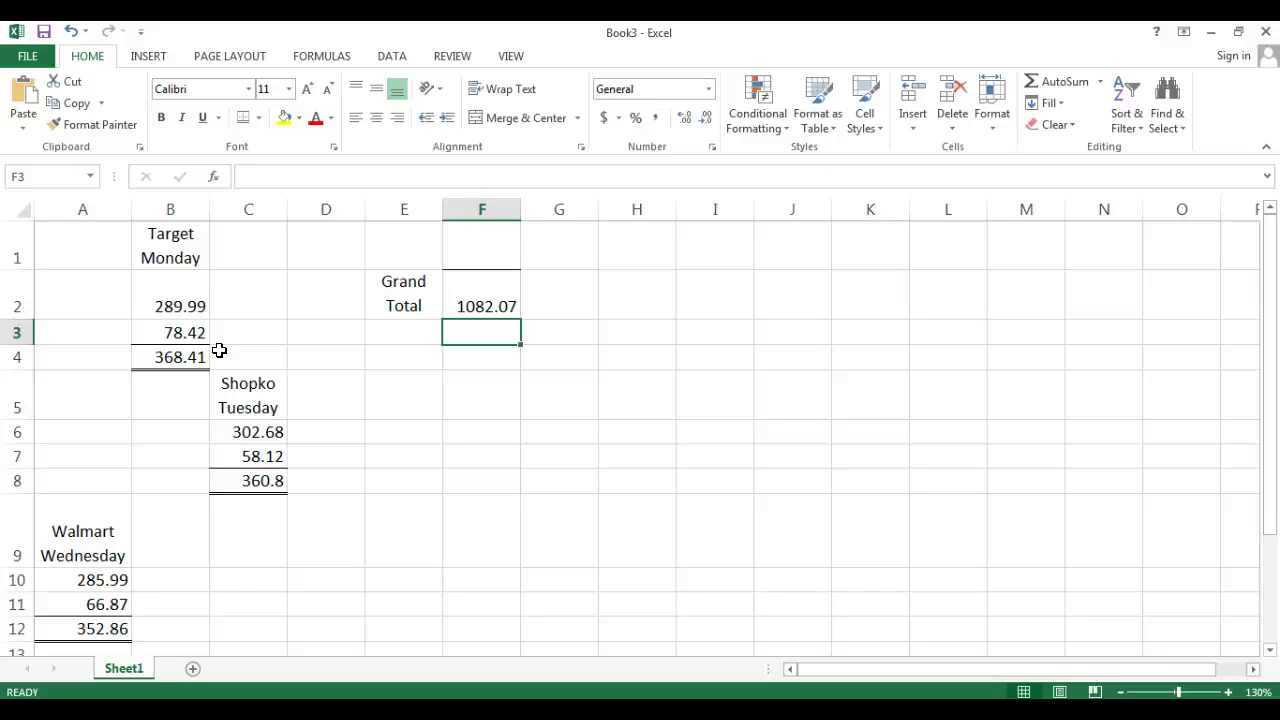
Step: Enter January in F6 and February in G6, and extend the month series across to June in K6
click(493, 429)
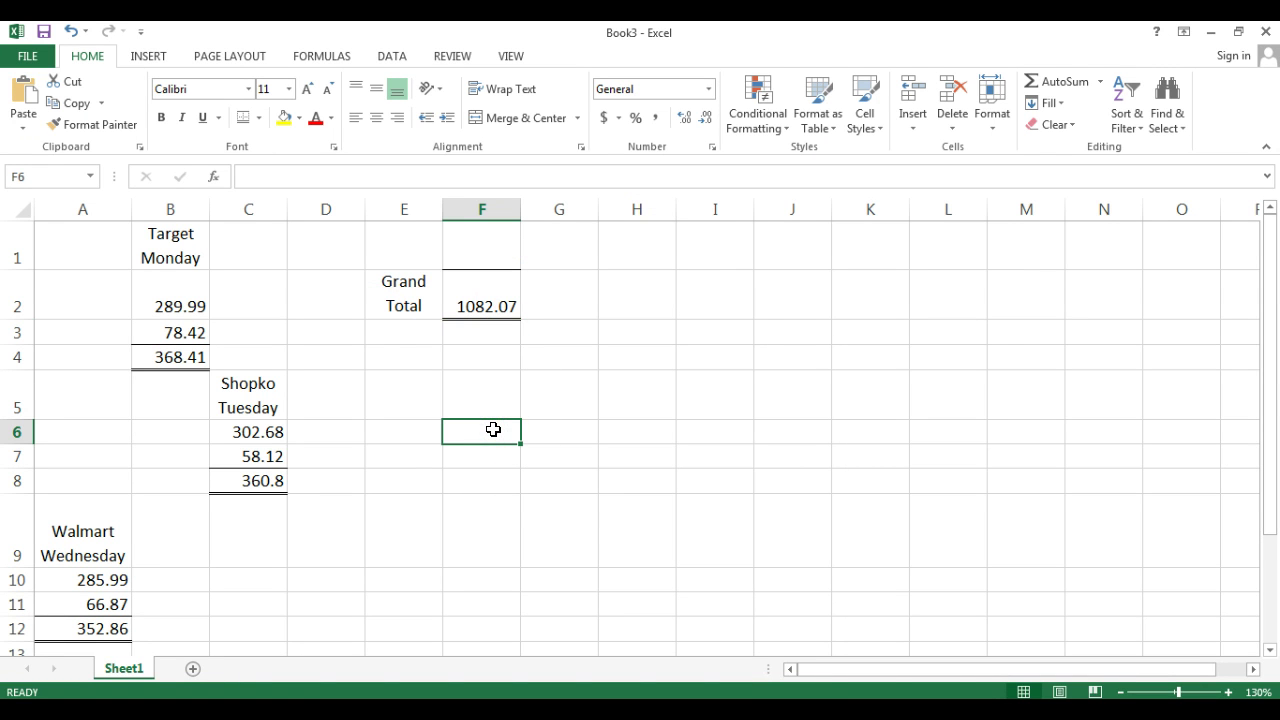
text(January)
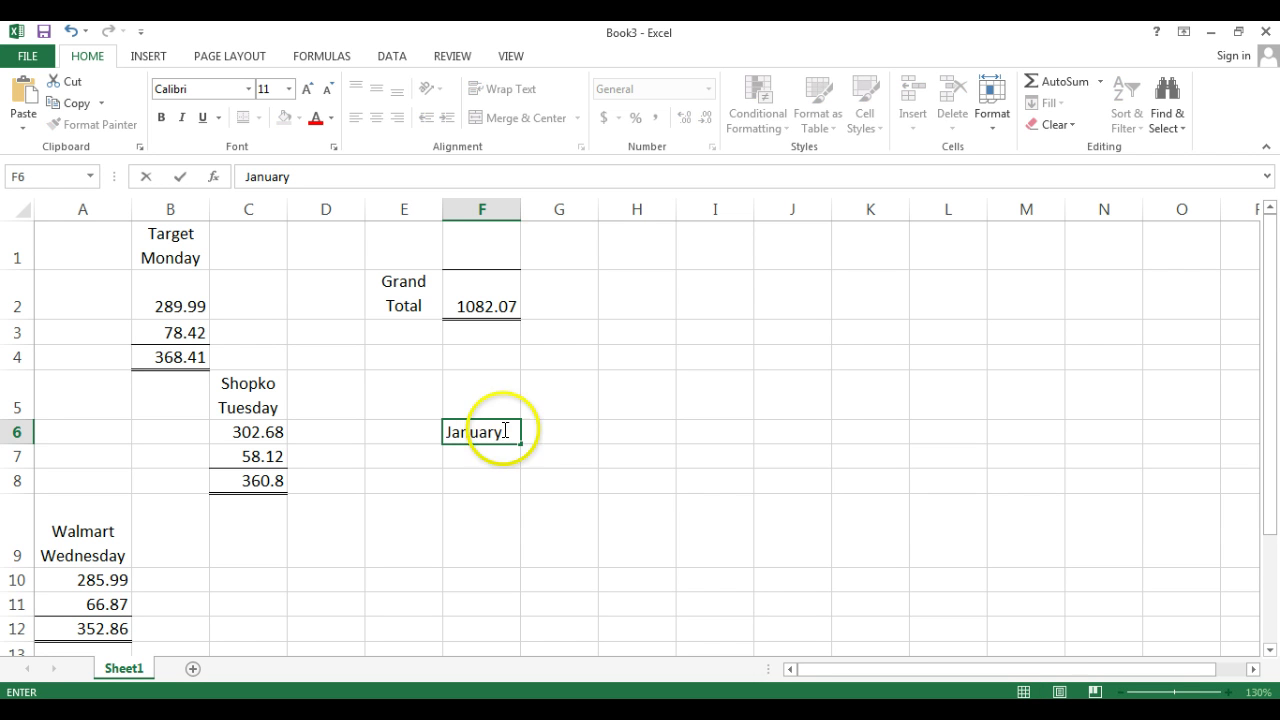
click(534, 429)
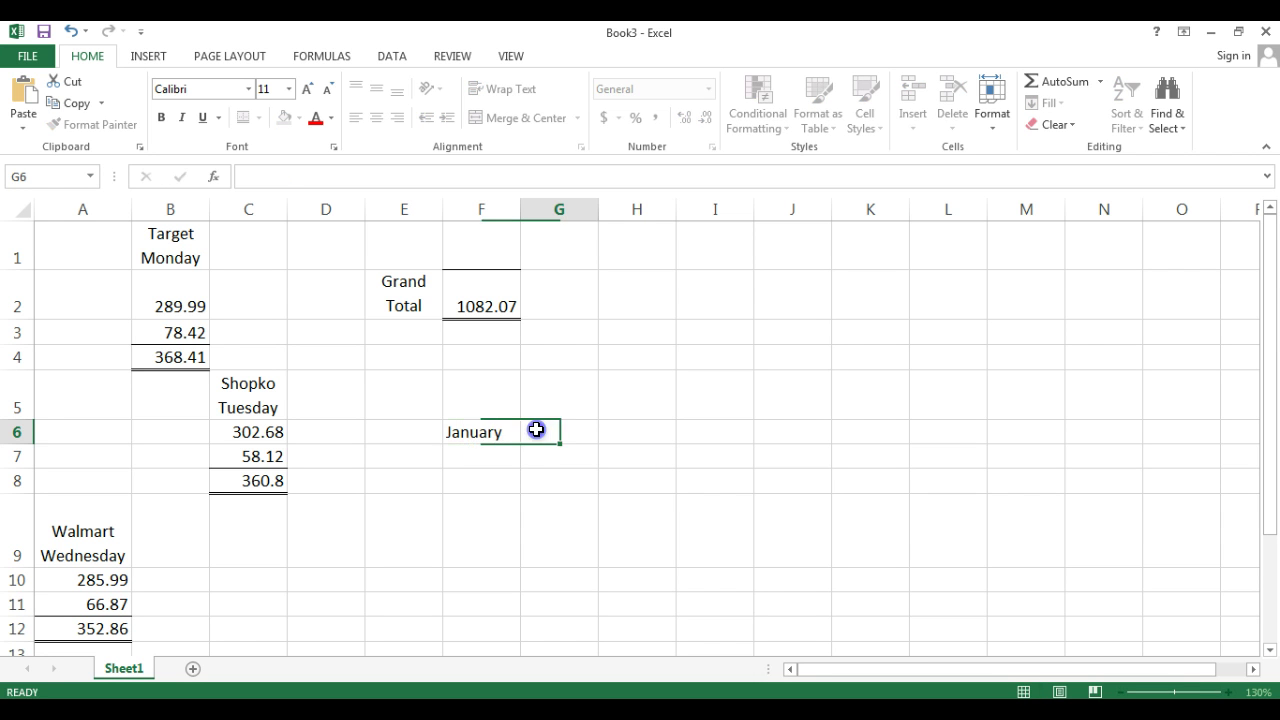
text(February)
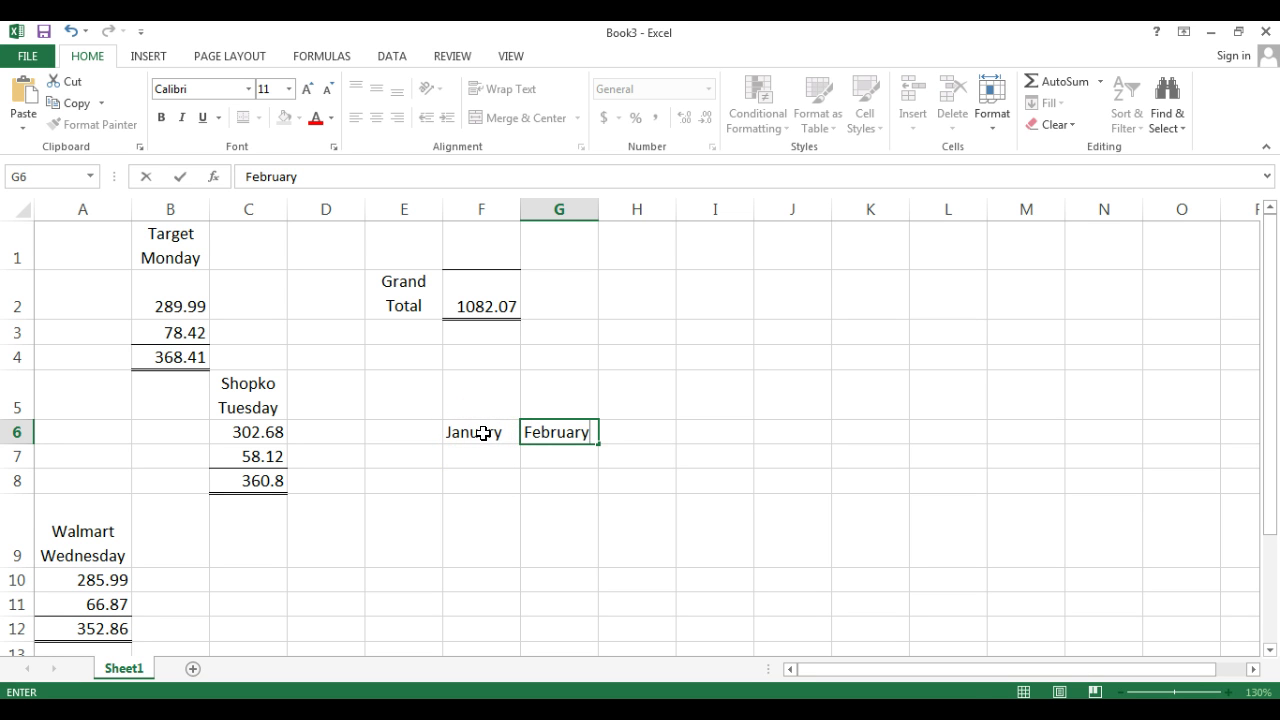
drag(483, 432, 533, 429)
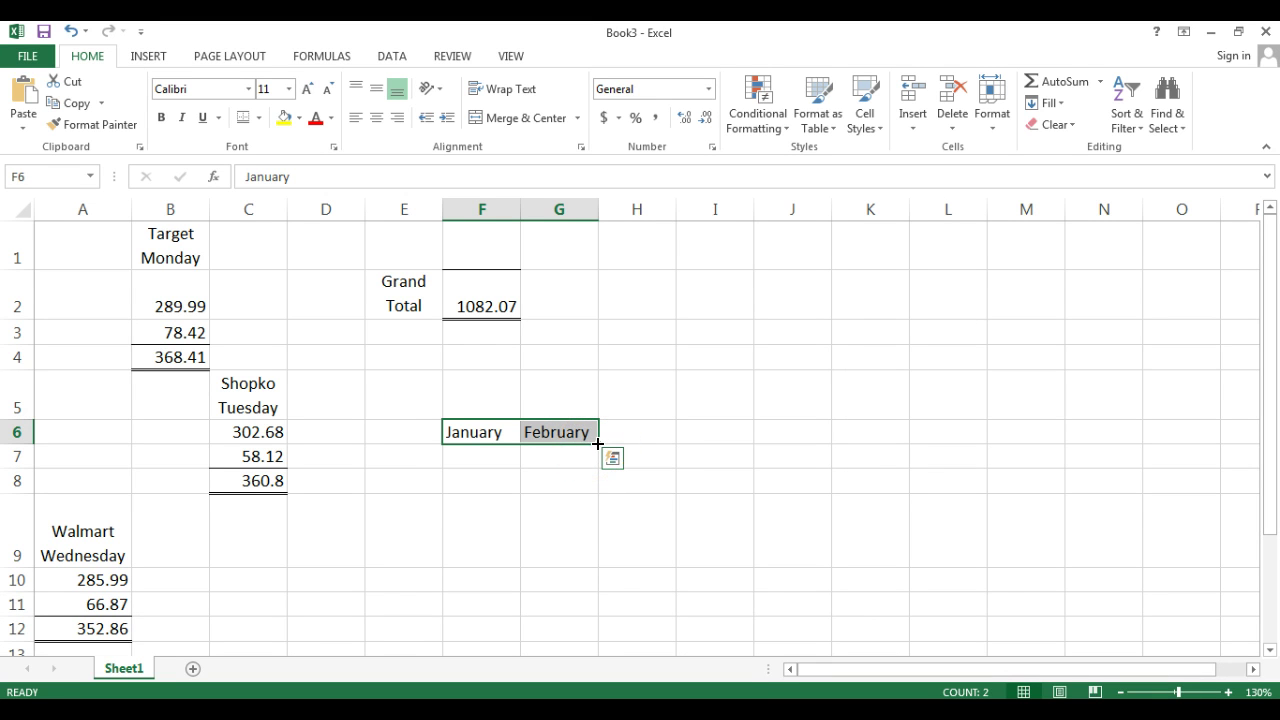
drag(597, 443, 873, 441)
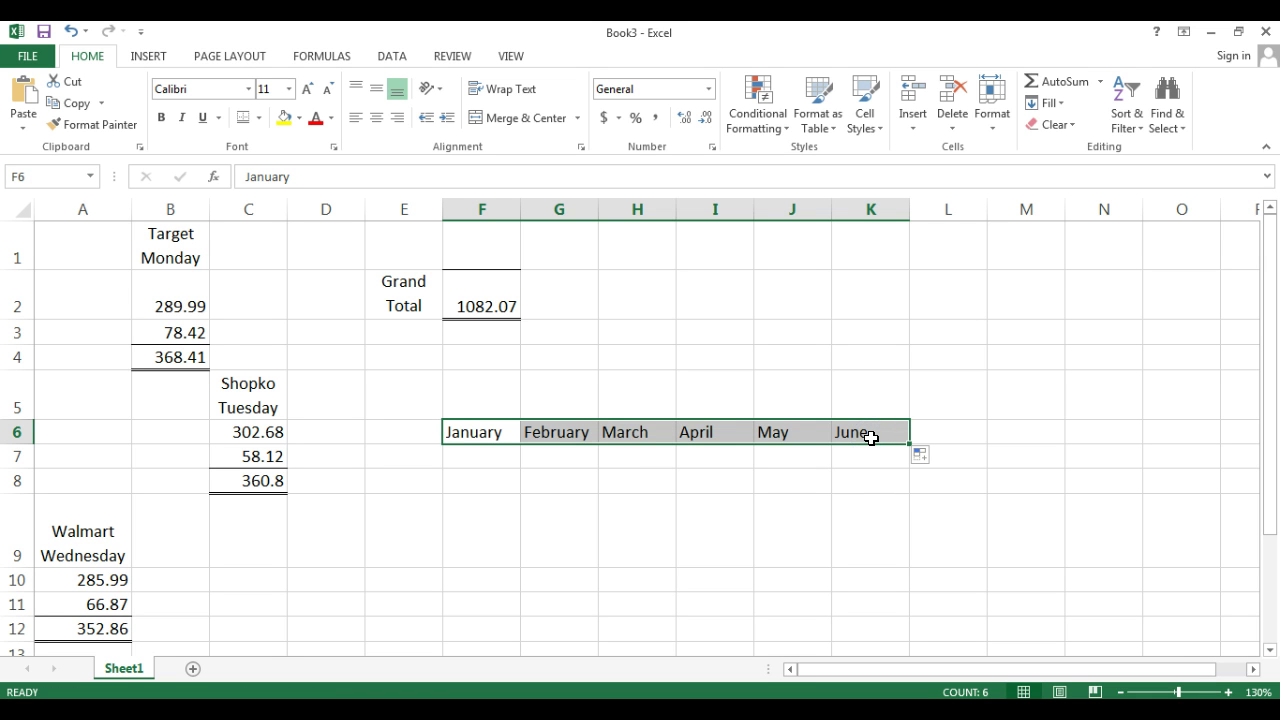
Step: Enter 123, 456 and 789 under January, February and March in F7:H7
click(475, 455)
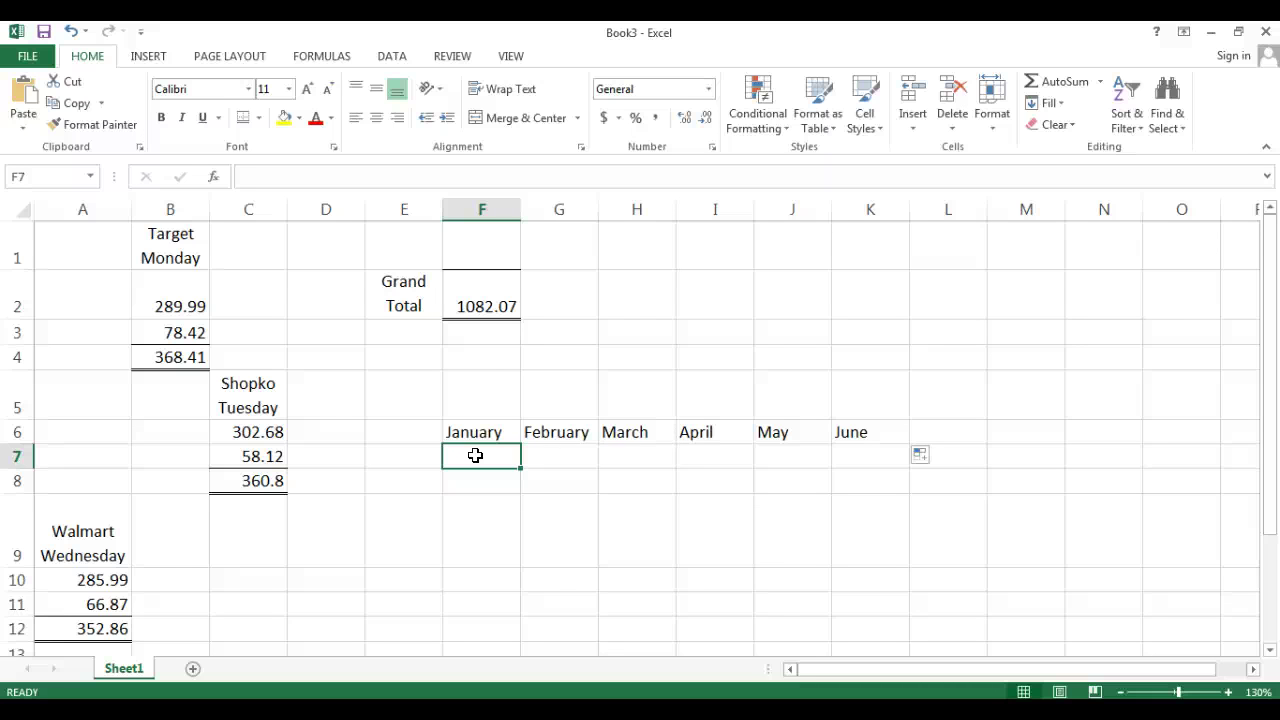
text(123)
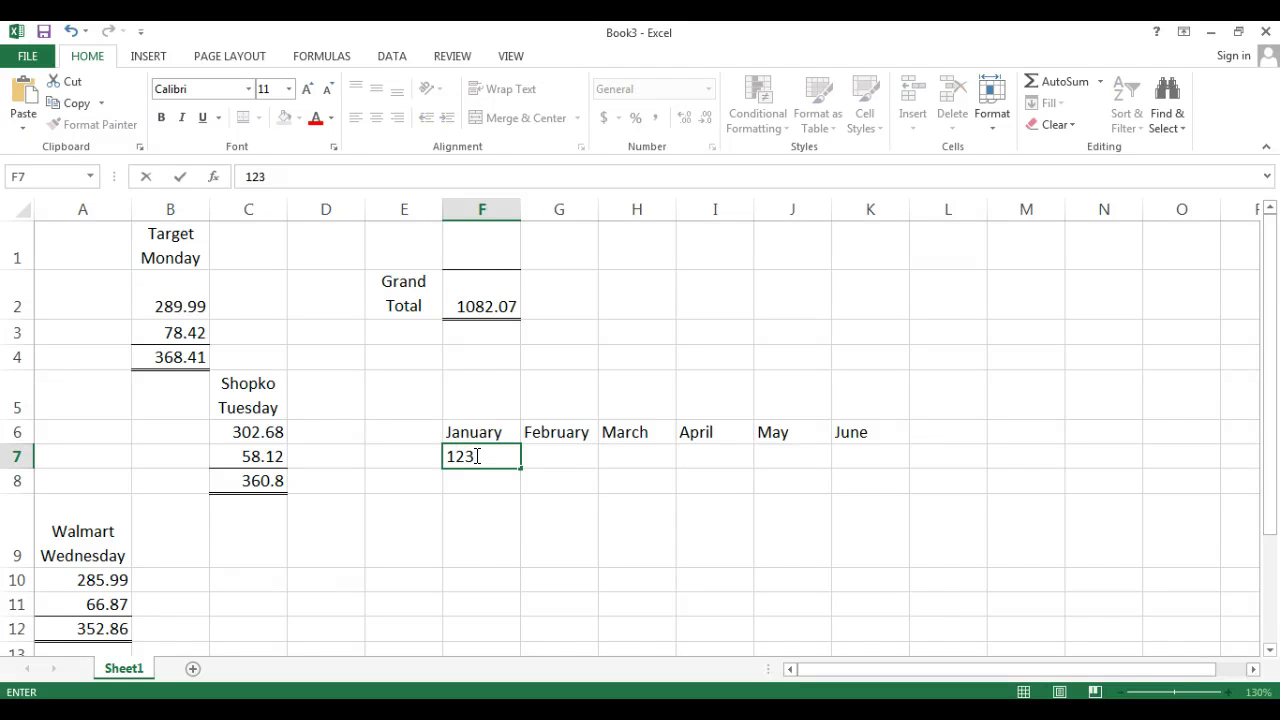
right_click(477, 456)
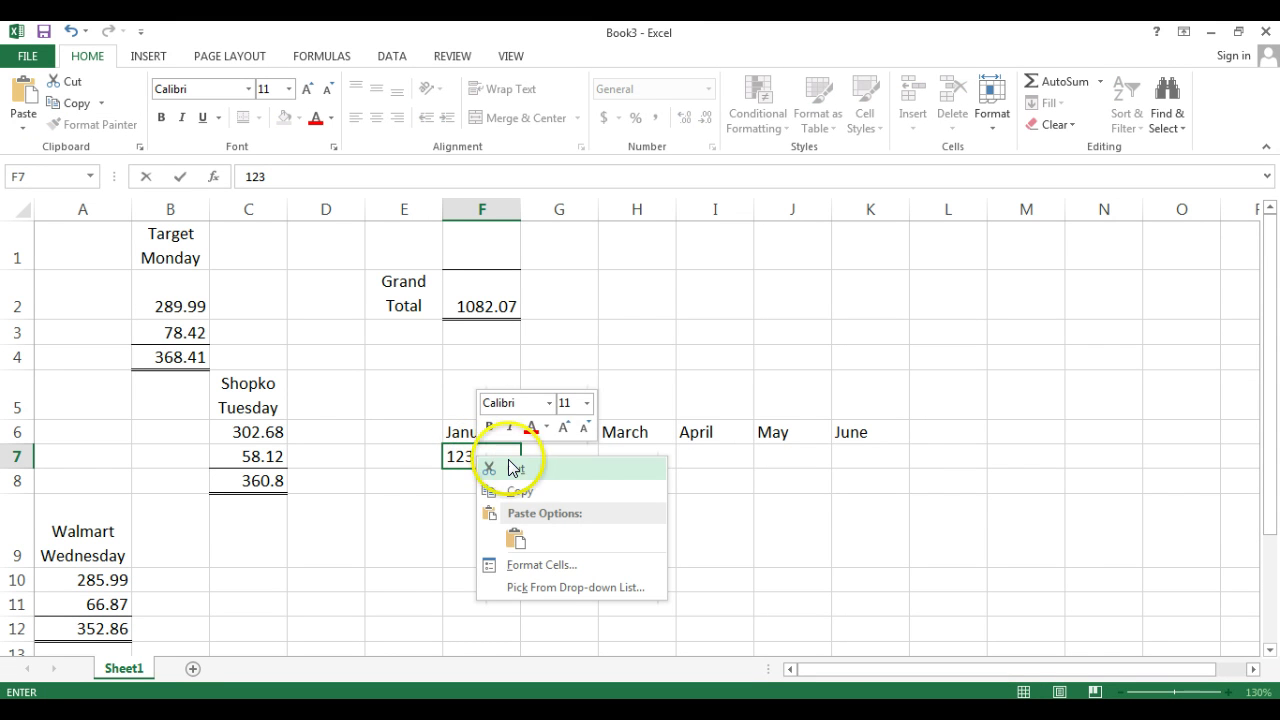
key(Escape)
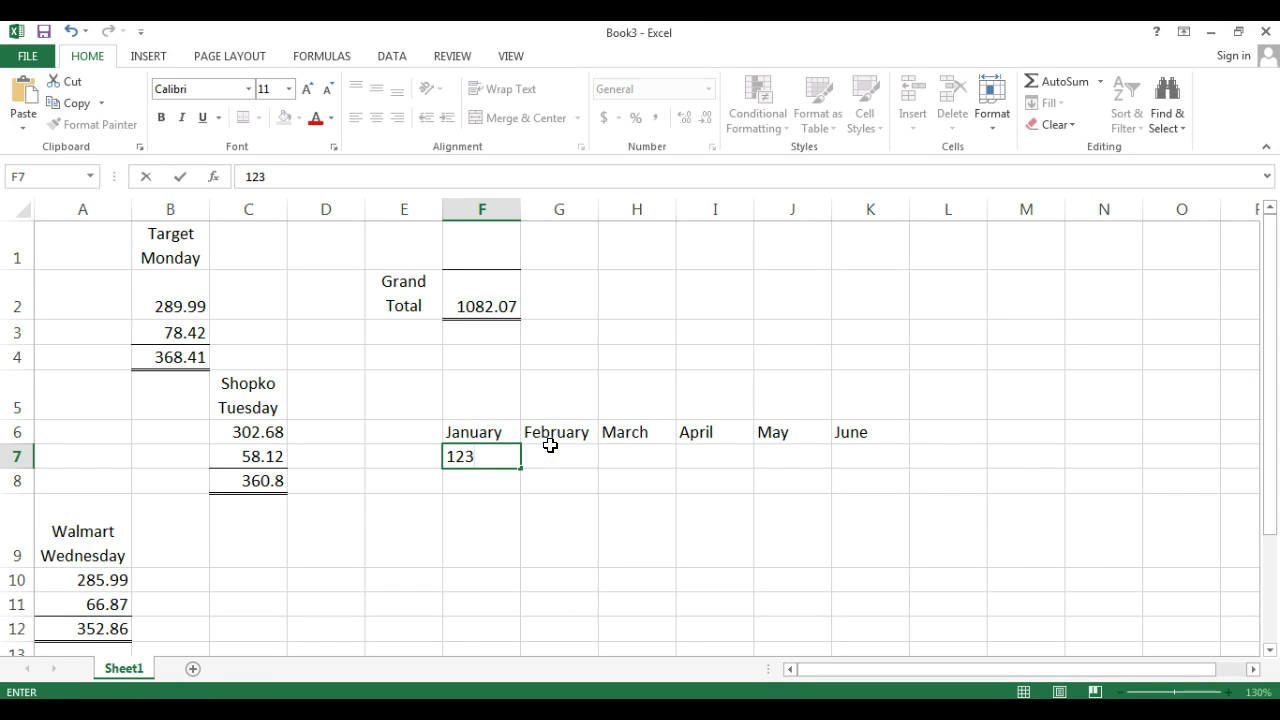
key(Tab)
text(456)
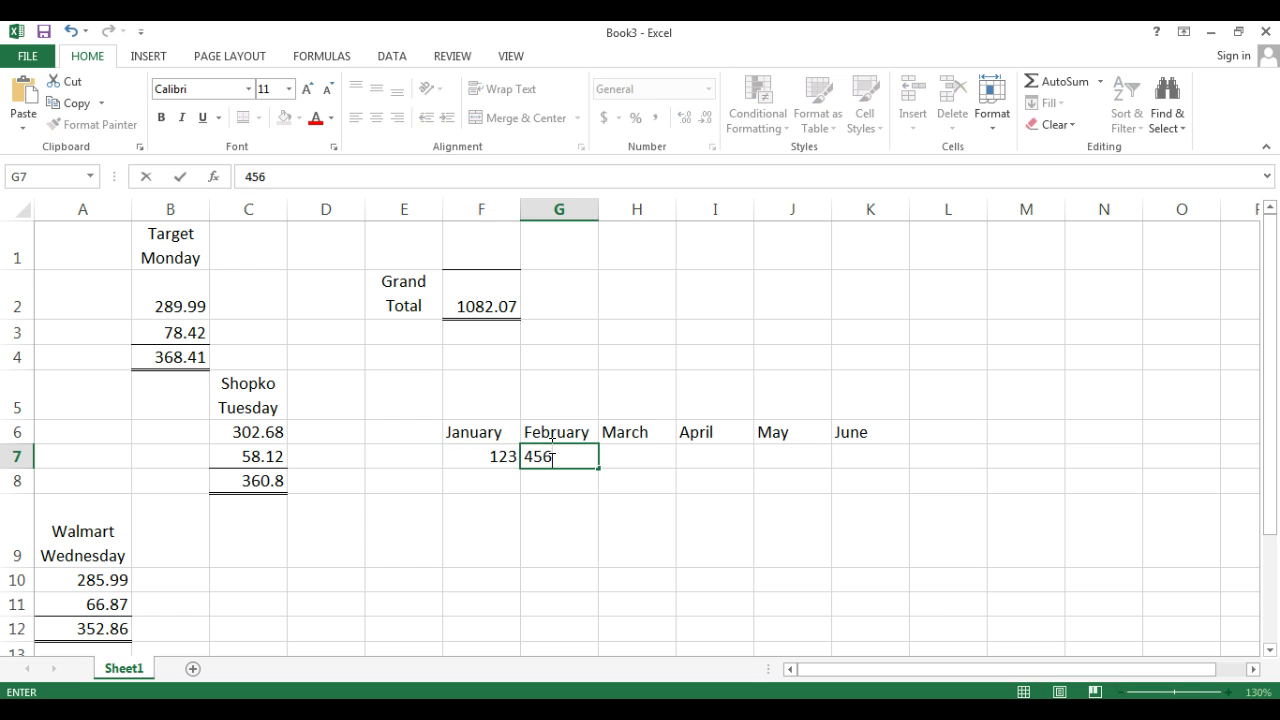
key(Tab)
text(789)
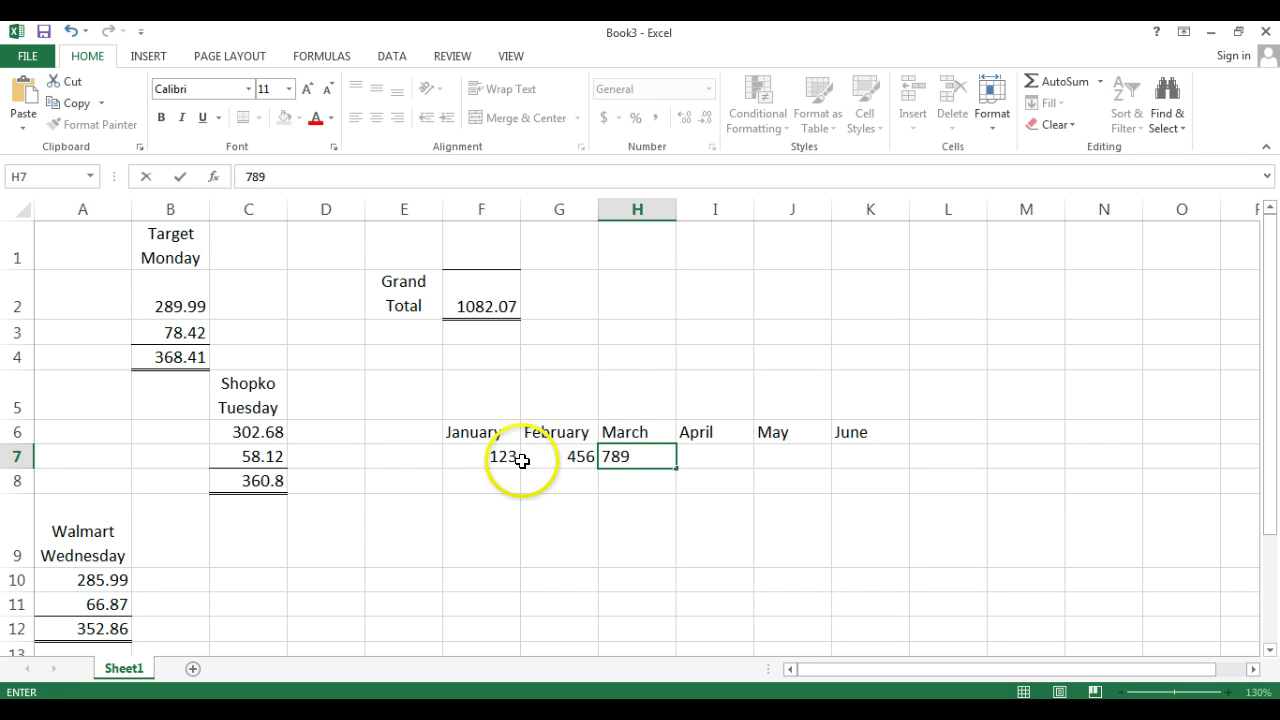
Step: Enter 987, 654 and 321 as the second row of monthly amounts in F8:H8
click(499, 474)
text(9)
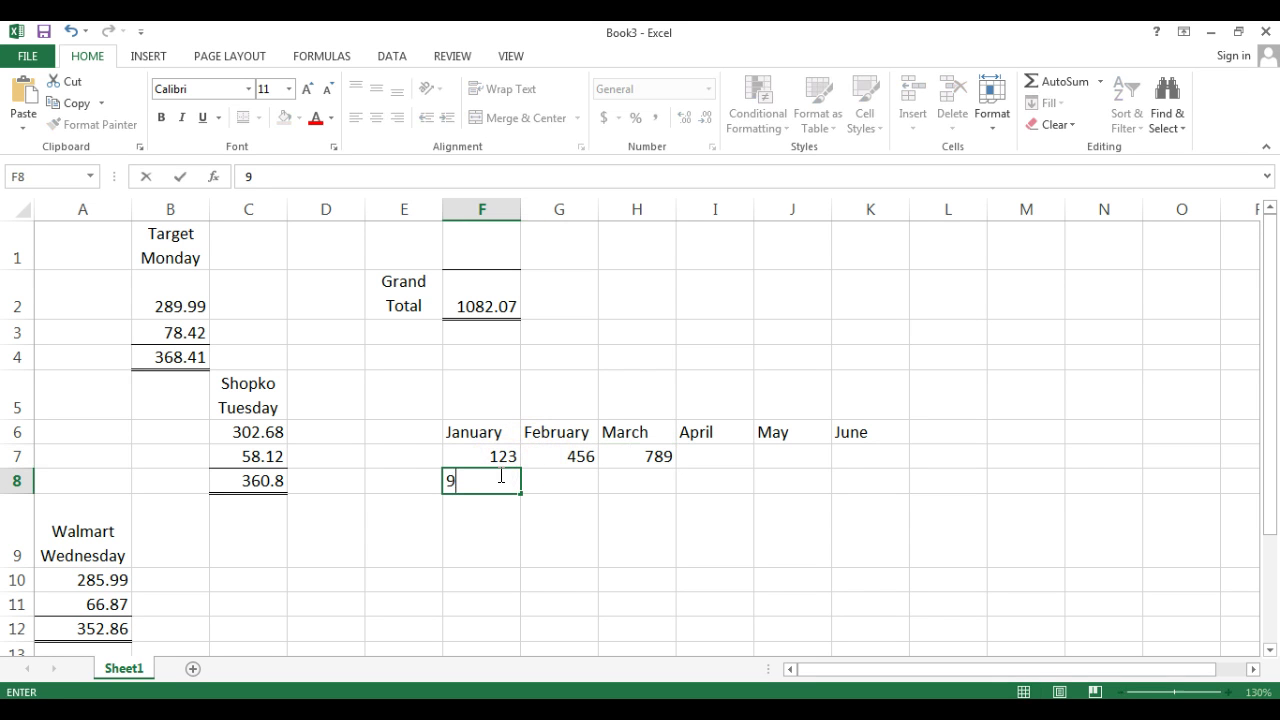
text(87)
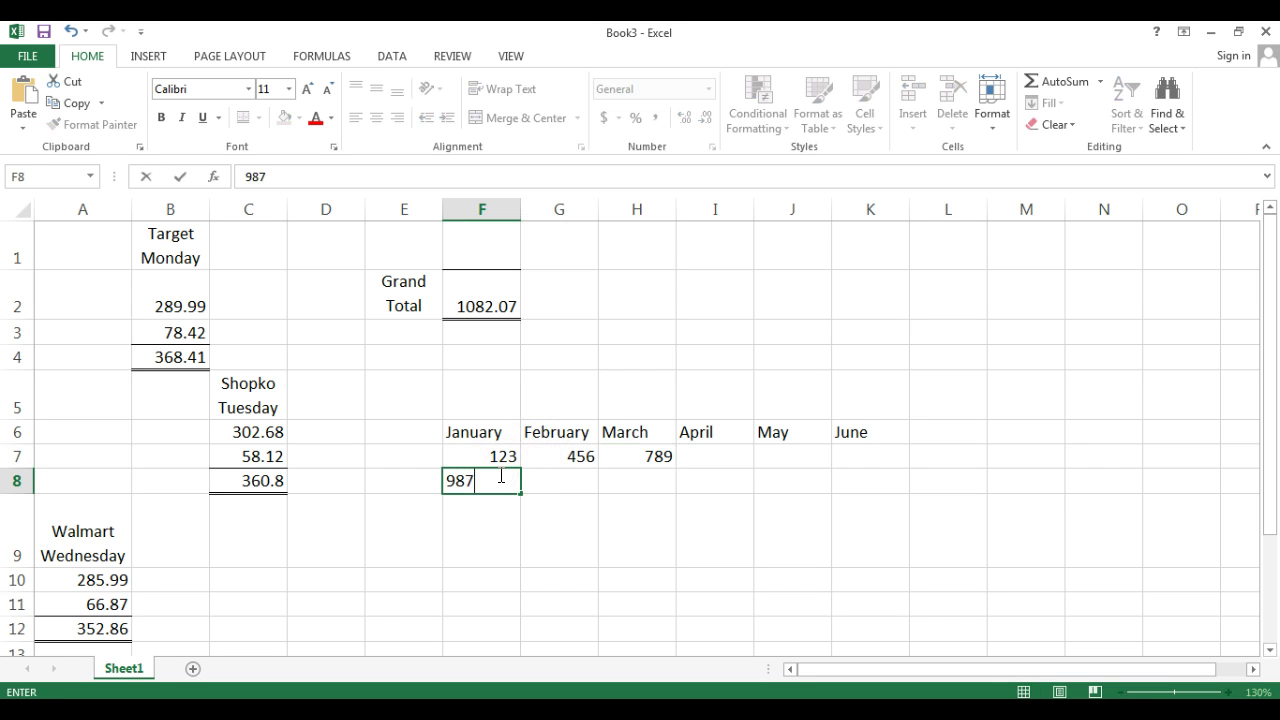
click(558, 476)
text(654)
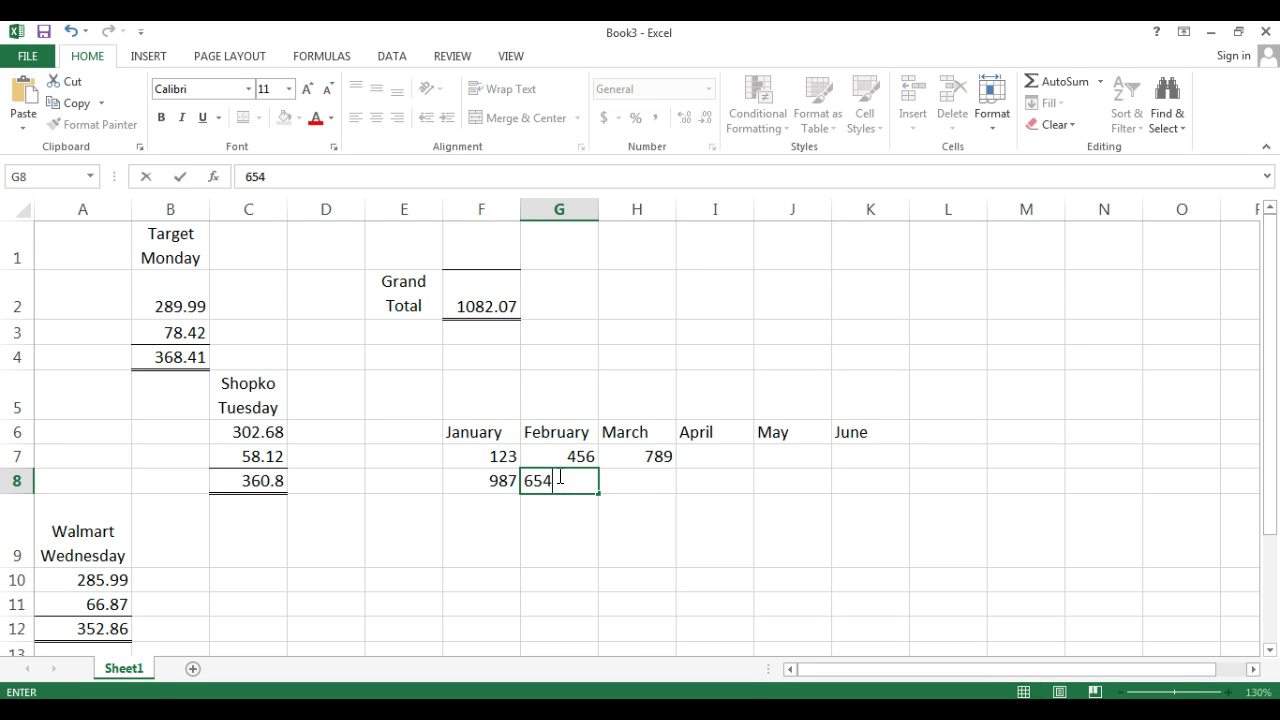
click(635, 481)
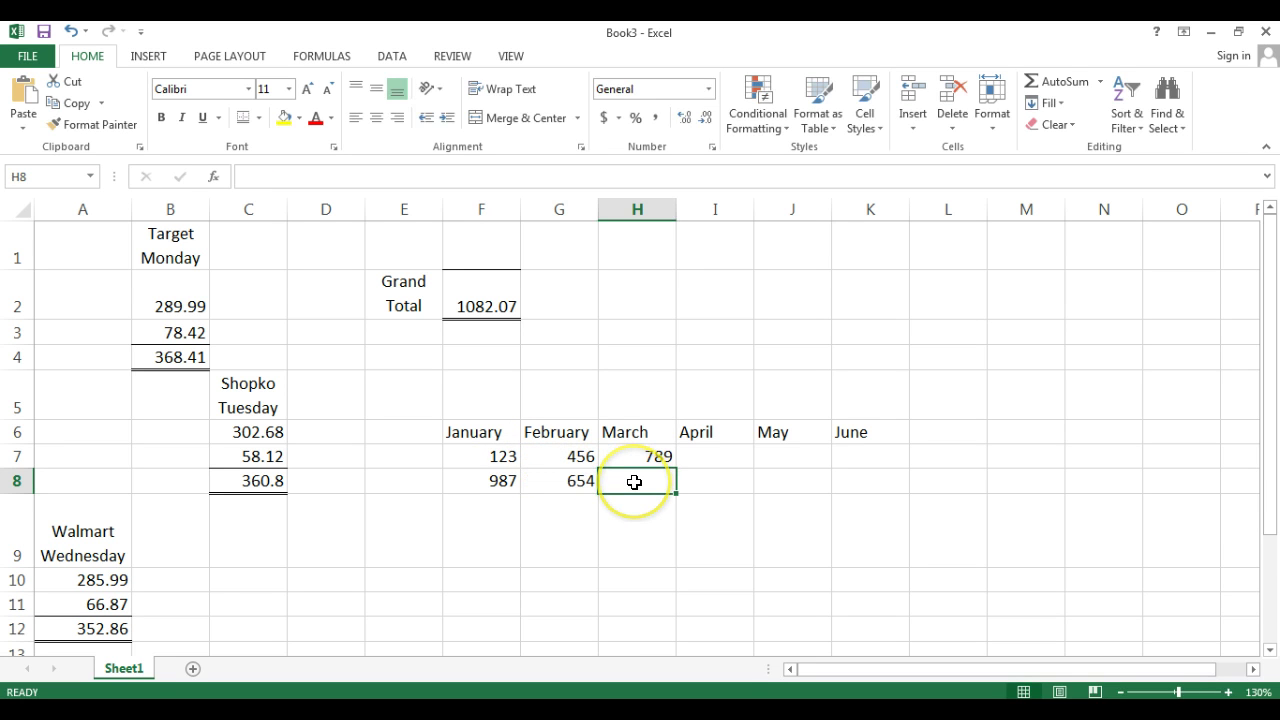
text(321)
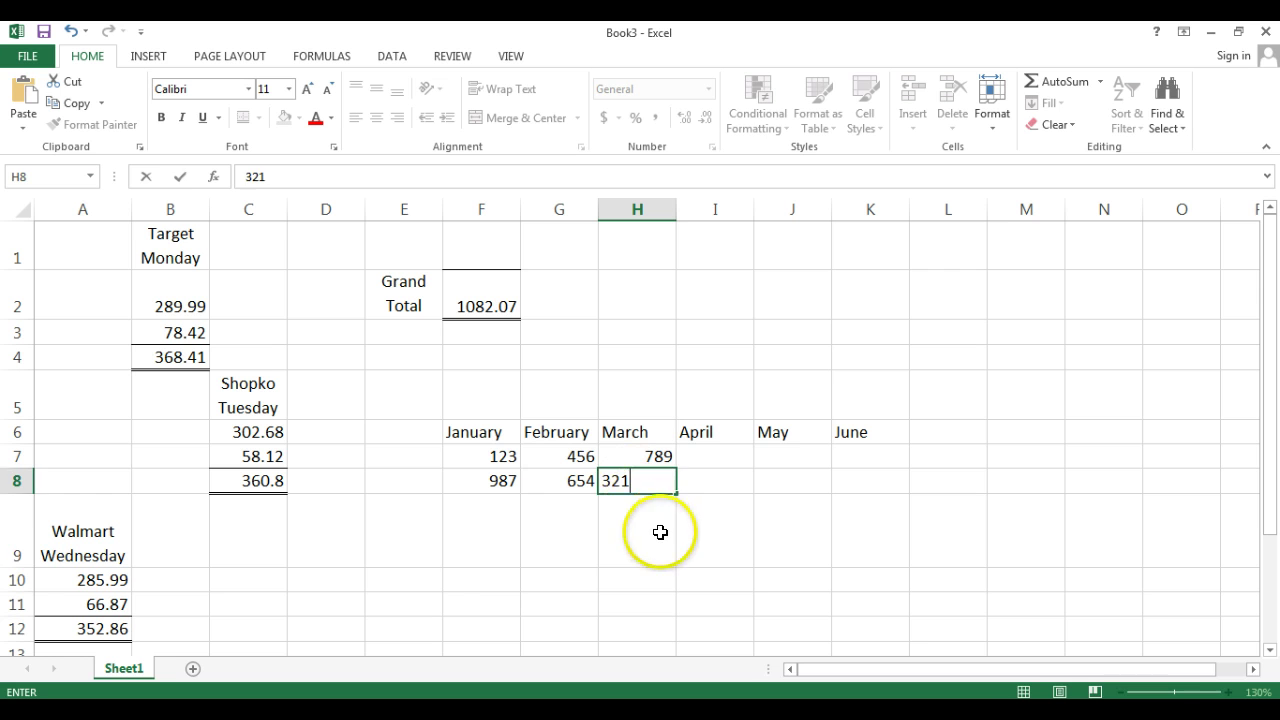
click(661, 532)
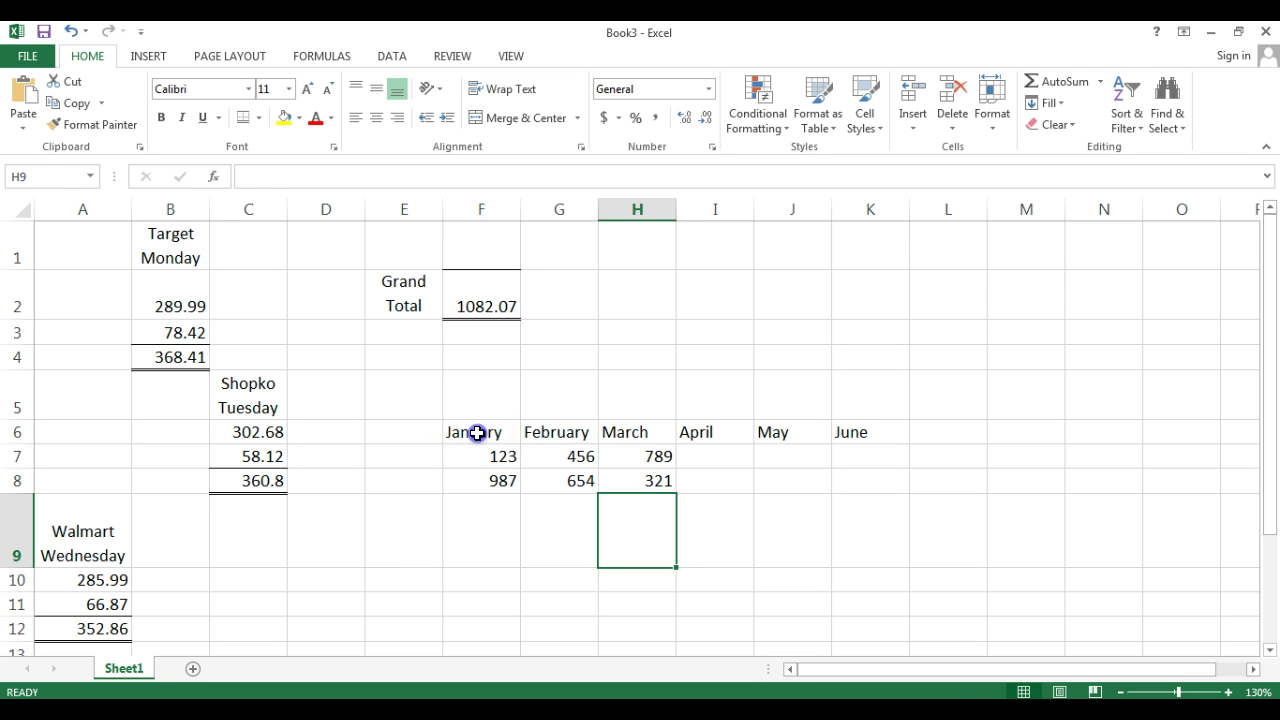
Step: Move the monthly block F6:K8 up one row so that it starts in F5
drag(477, 432, 848, 474)
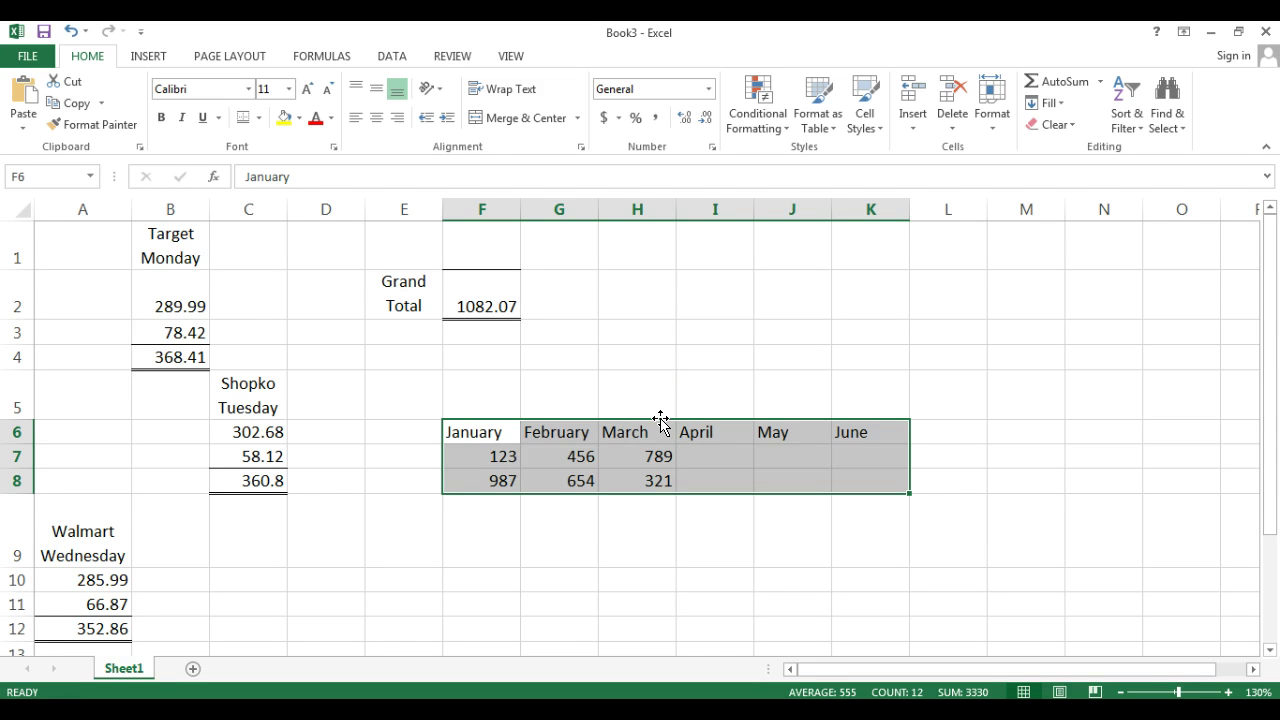
drag(660, 418, 660, 404)
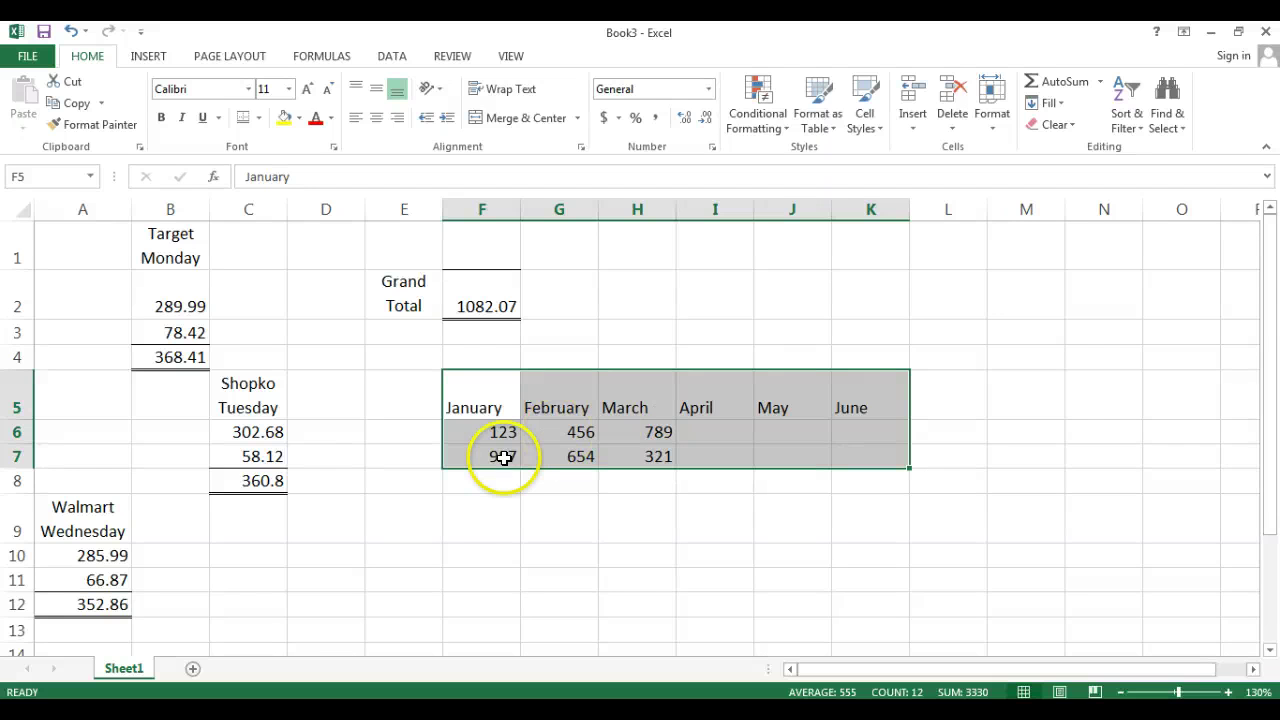
click(477, 480)
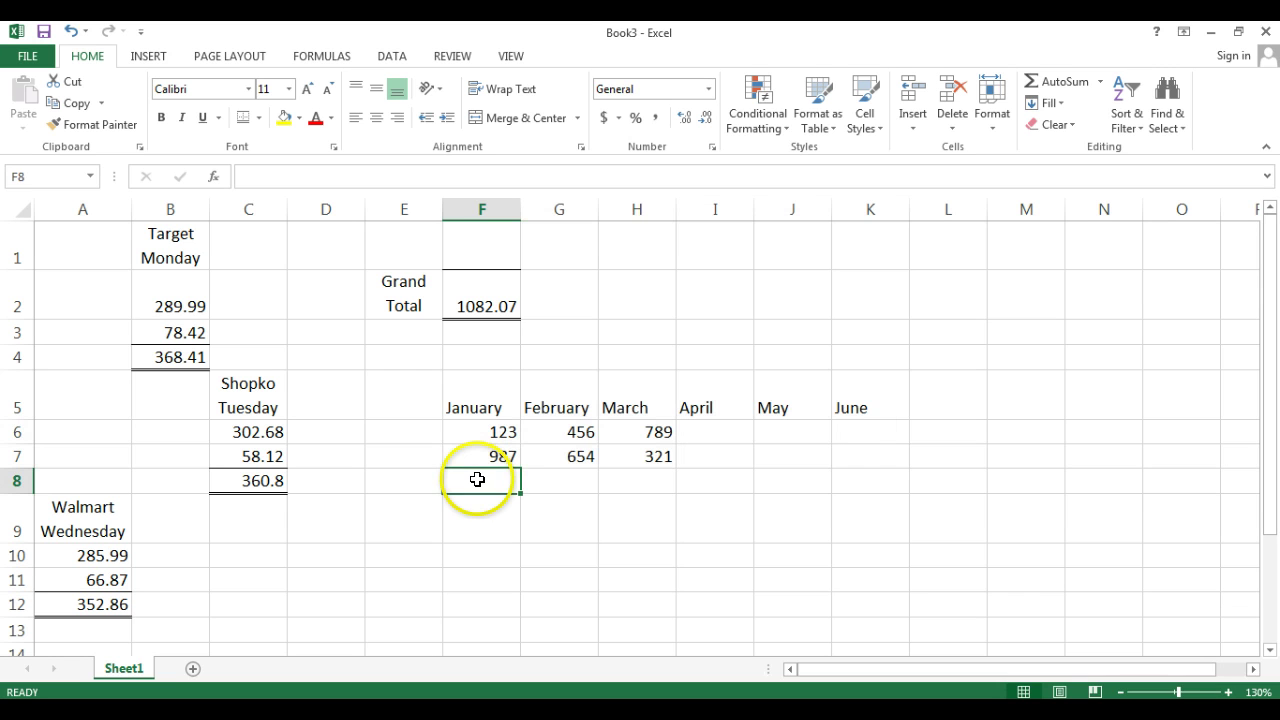
Step: Apply a top and double bottom border to F8:H8 below the January to March amounts
drag(477, 480, 632, 475)
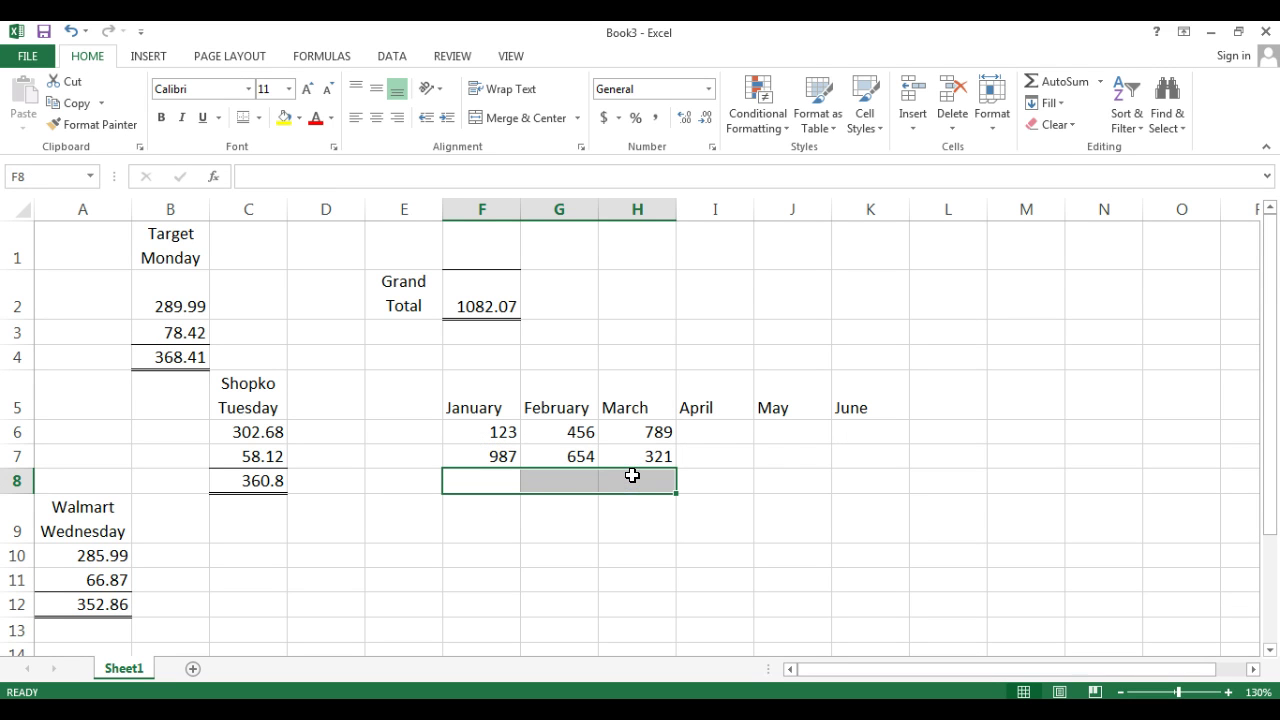
click(243, 119)
click(712, 478)
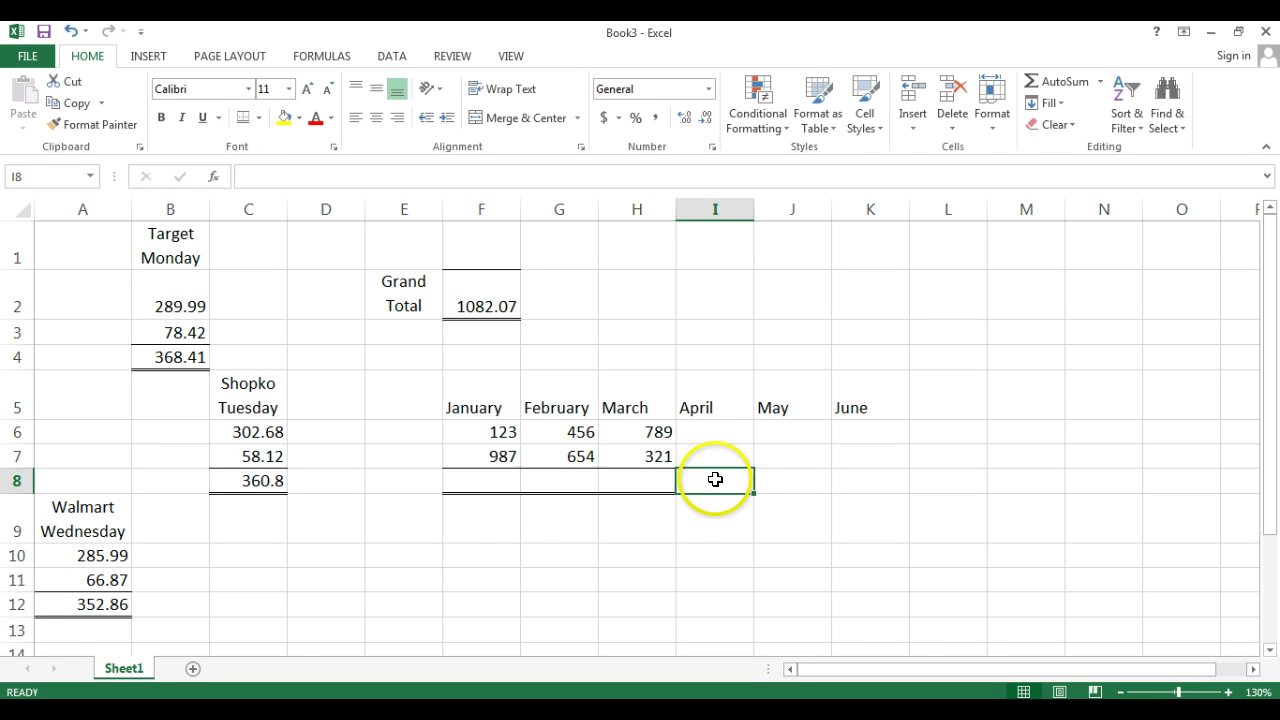
Step: Enter the formula =F6*F7 in F8 and fill it across to H8 for February and March
click(465, 477)
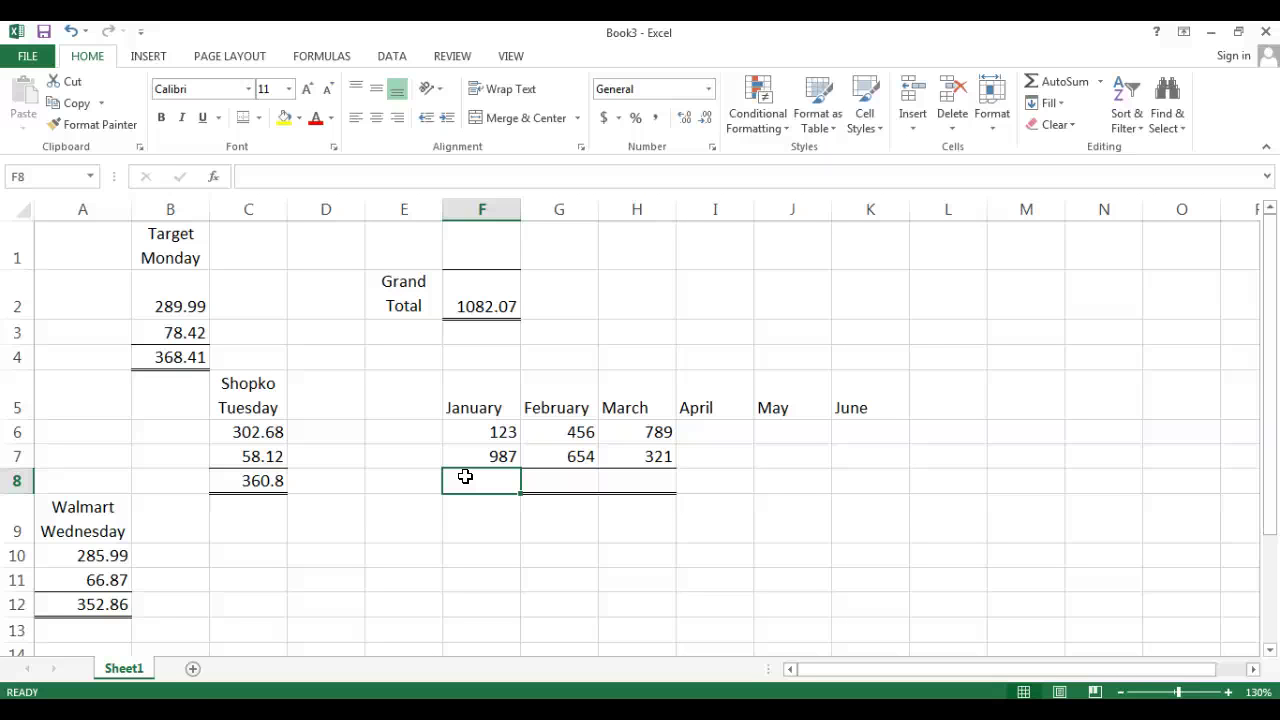
text(=)
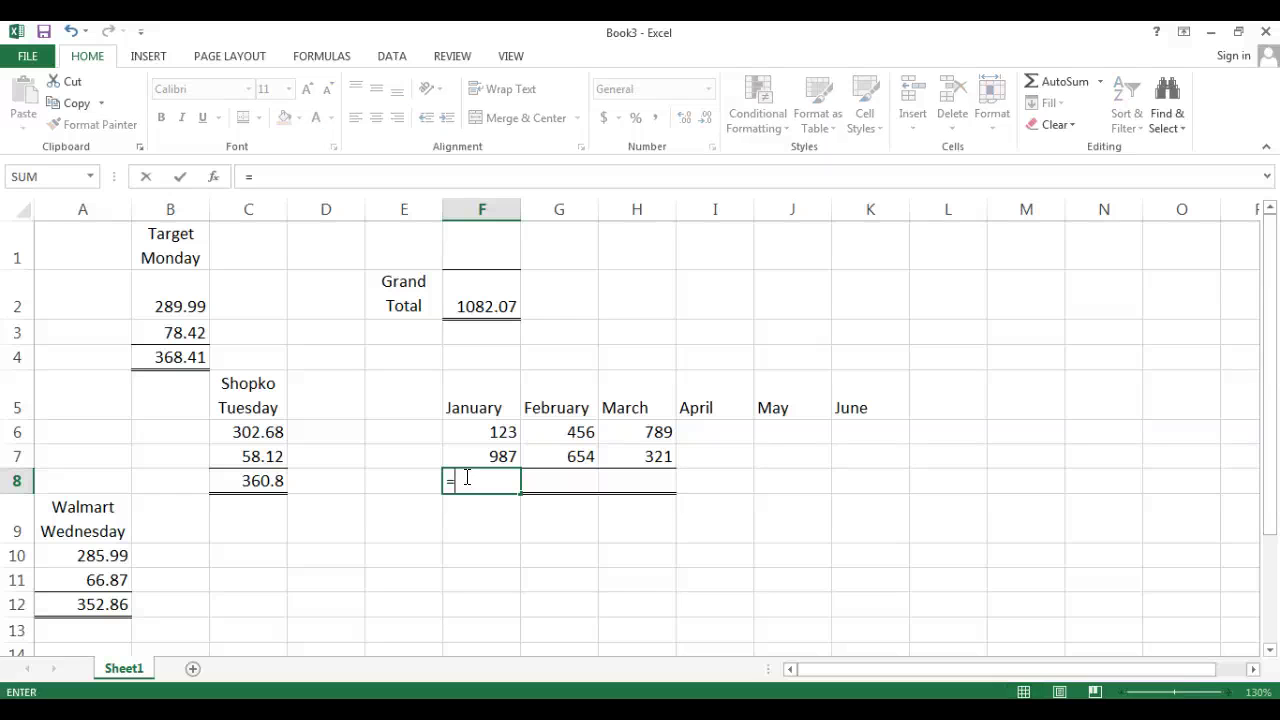
click(503, 426)
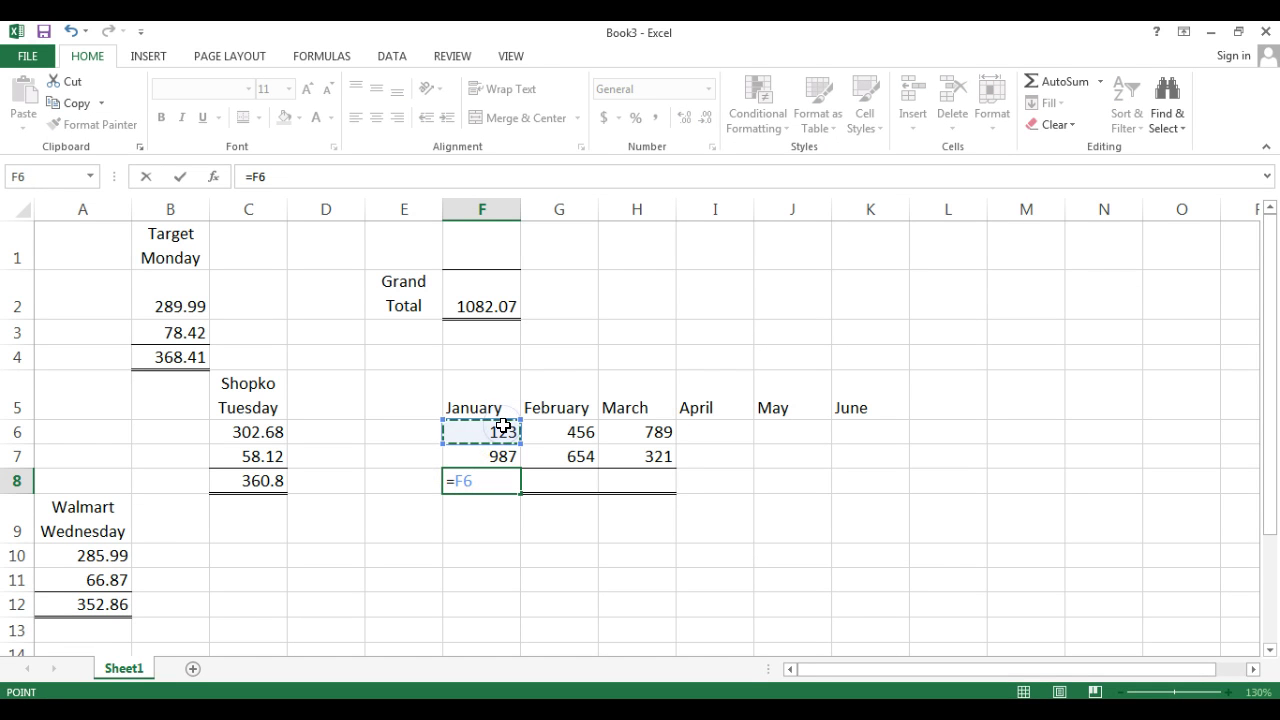
text(*)
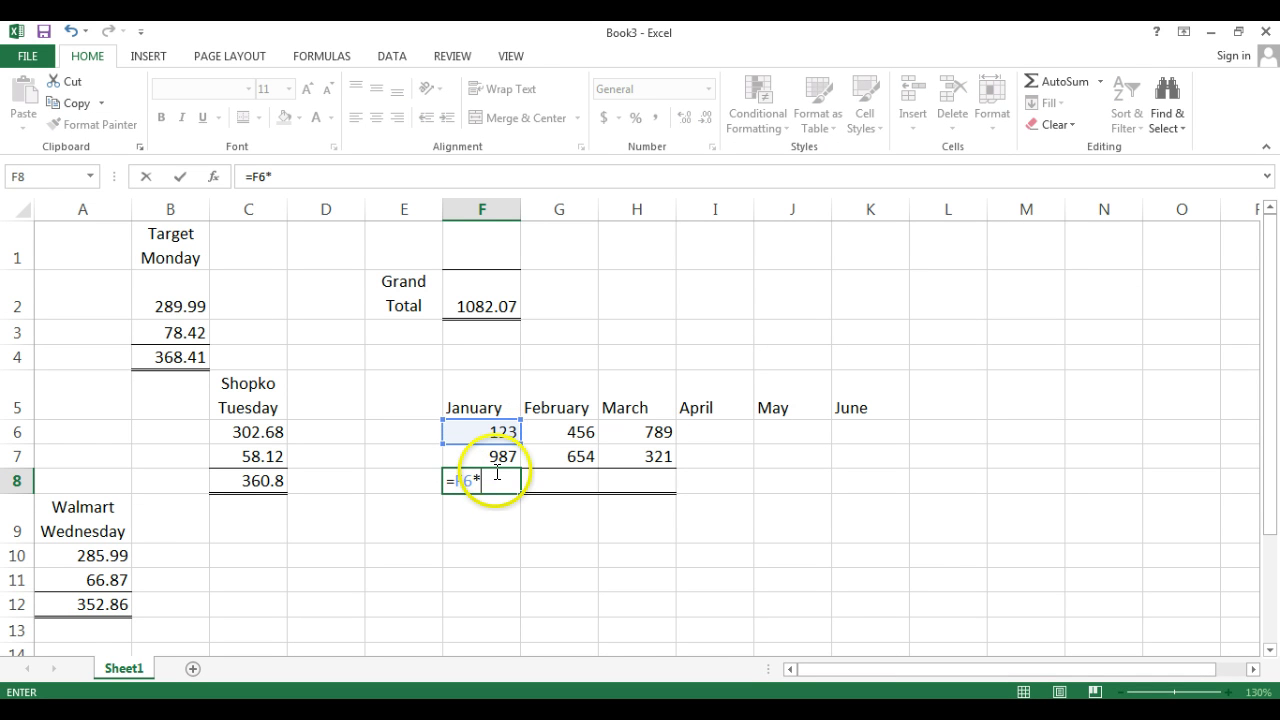
click(494, 458)
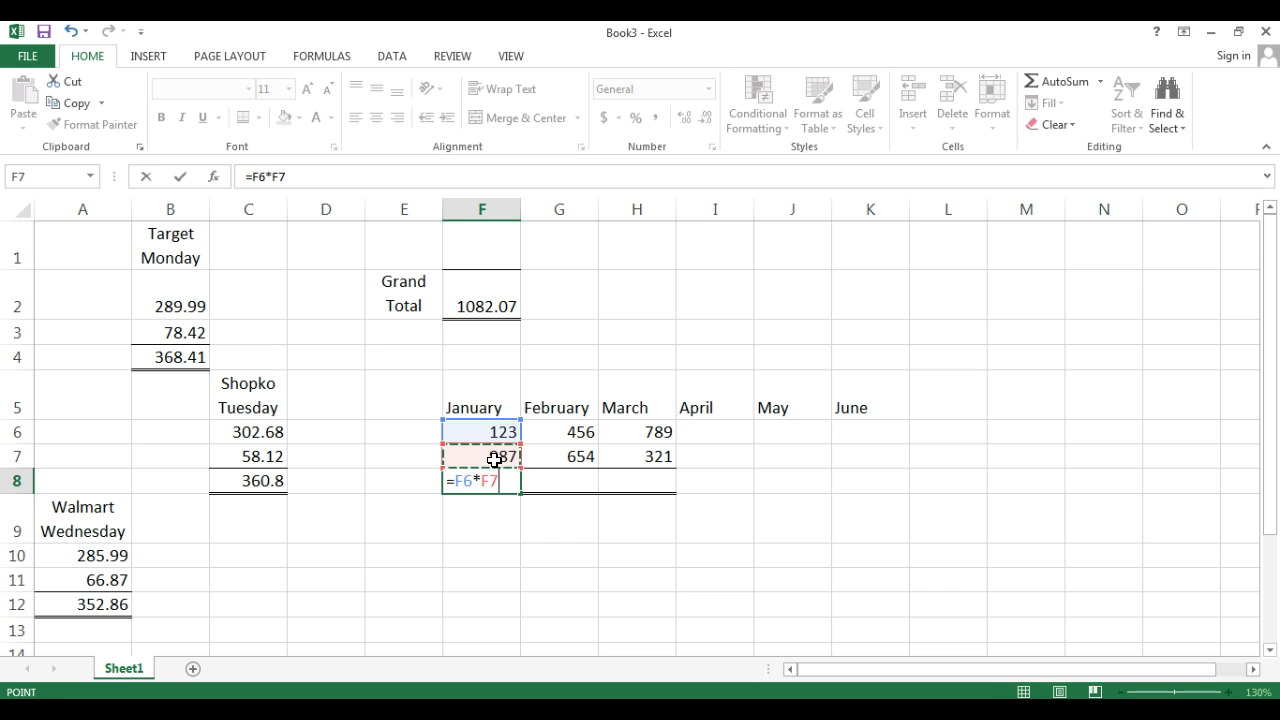
key(Return)
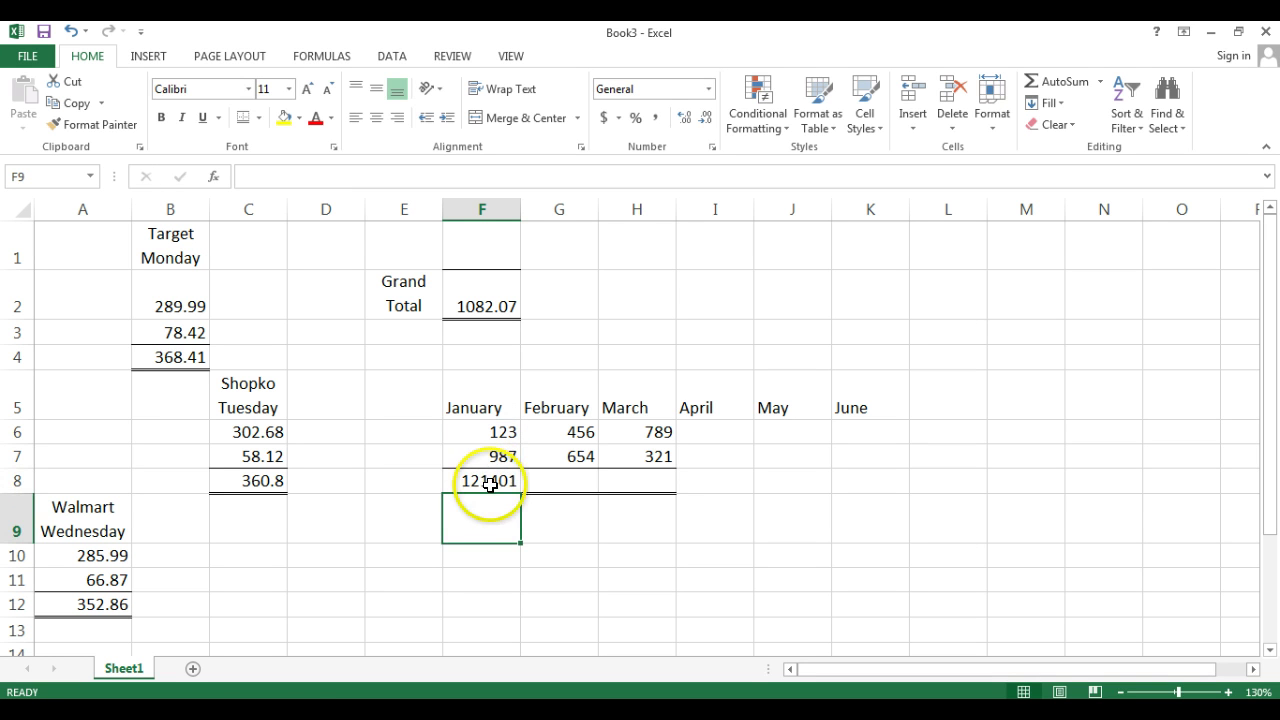
click(491, 483)
drag(525, 492, 643, 491)
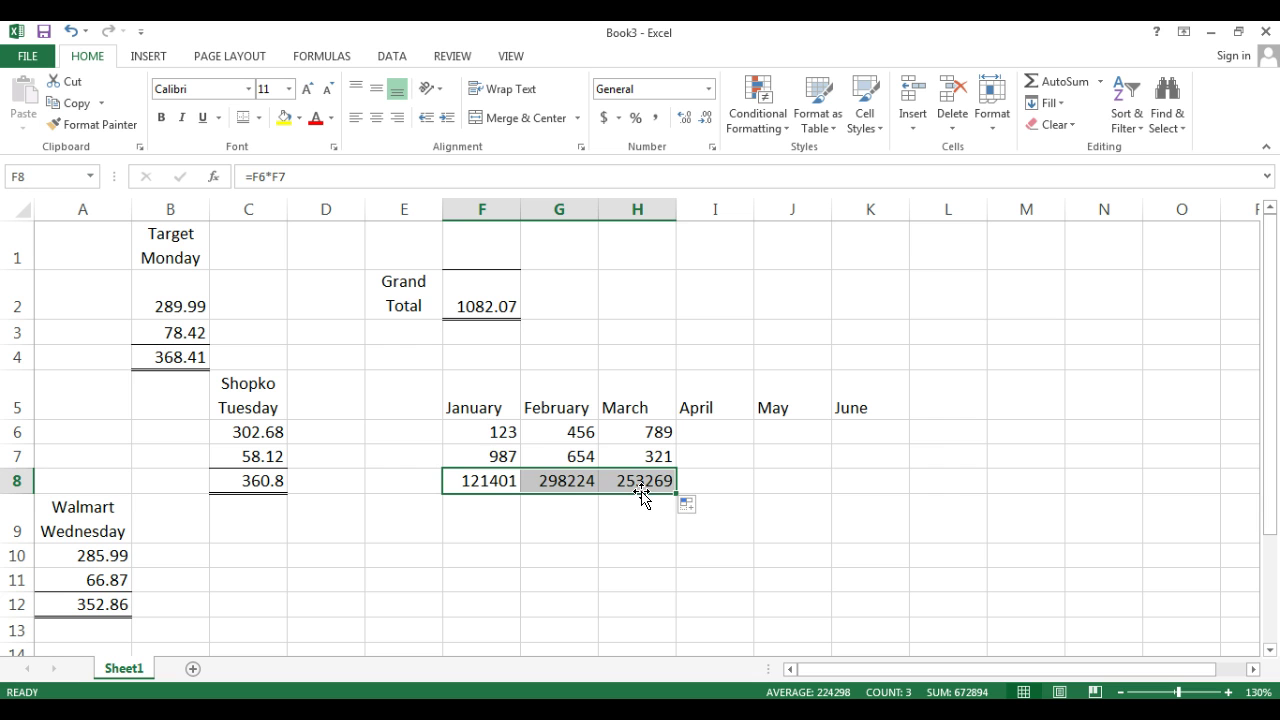
Step: Change the first January amount in F6 to 123456
click(494, 432)
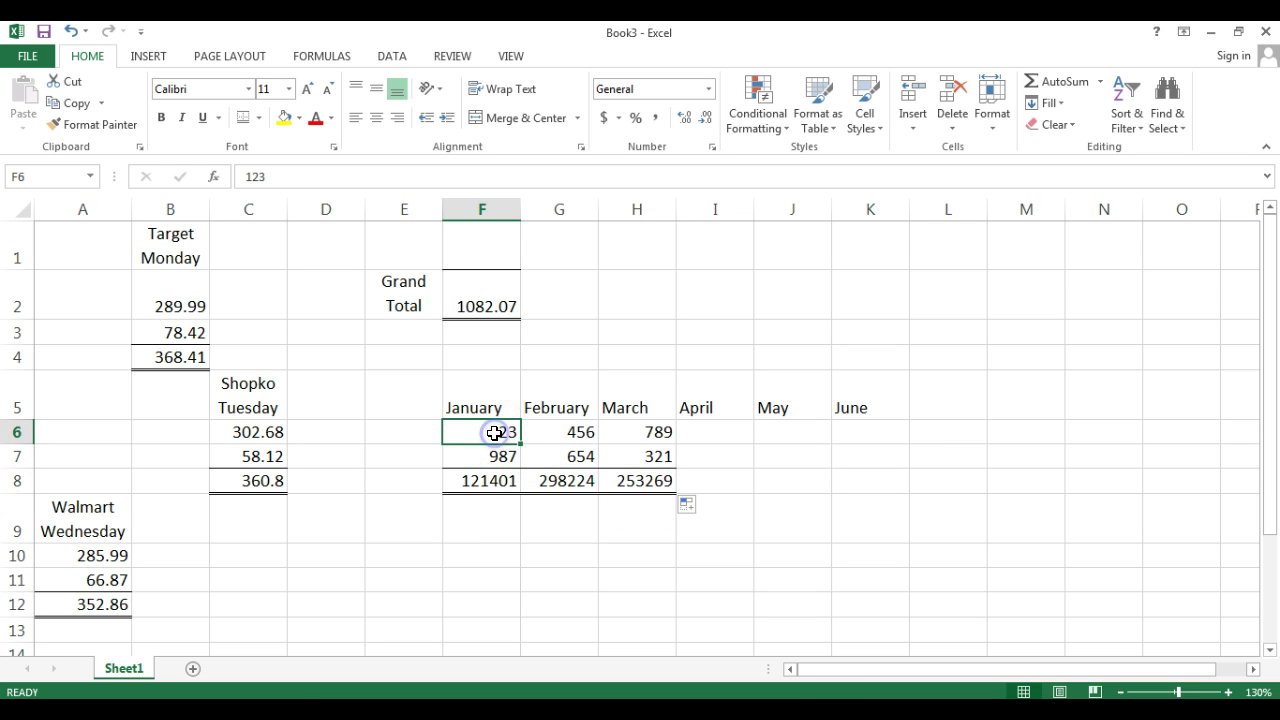
text(123456)
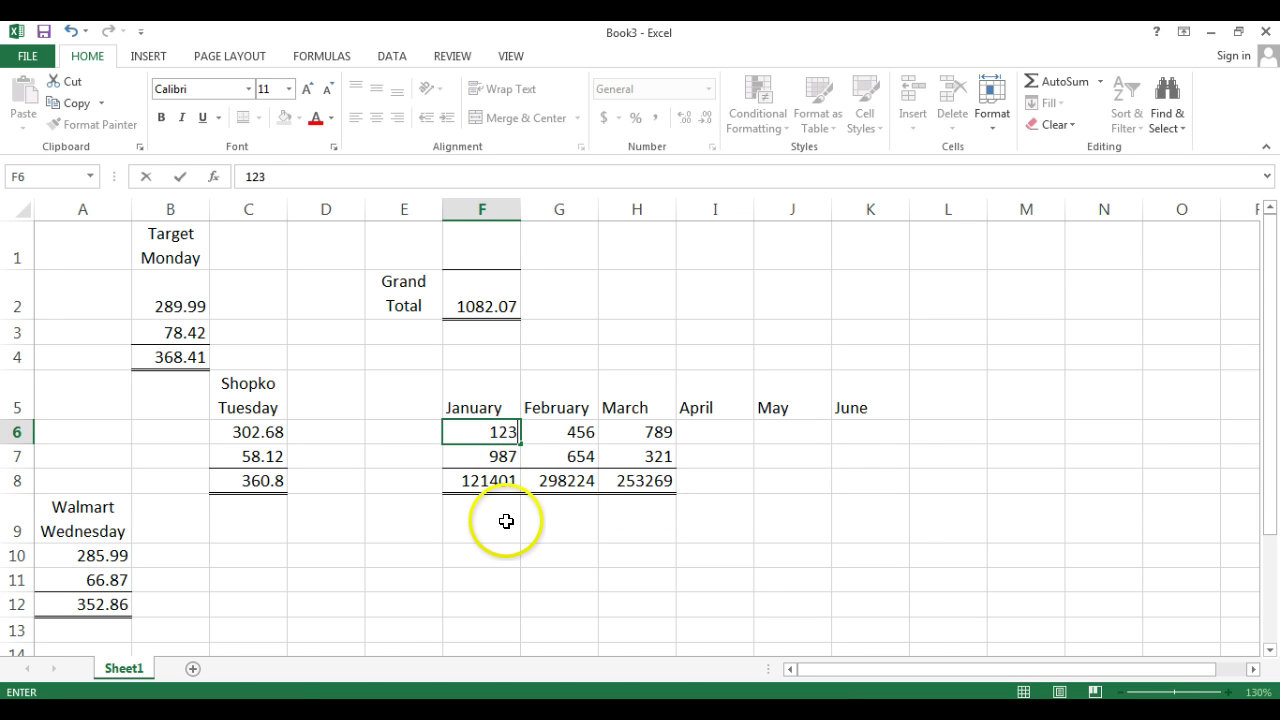
key(Return)
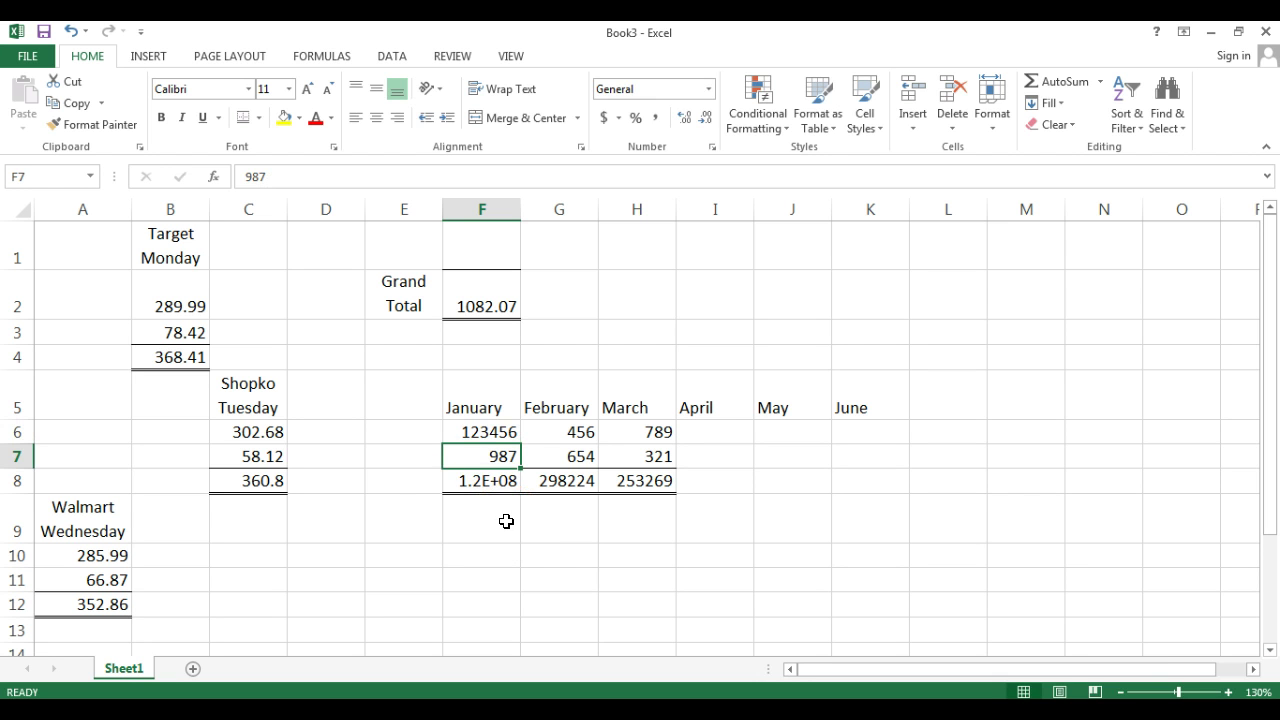
Step: AutoFit the width of column F so the whole January result fits
click(421, 508)
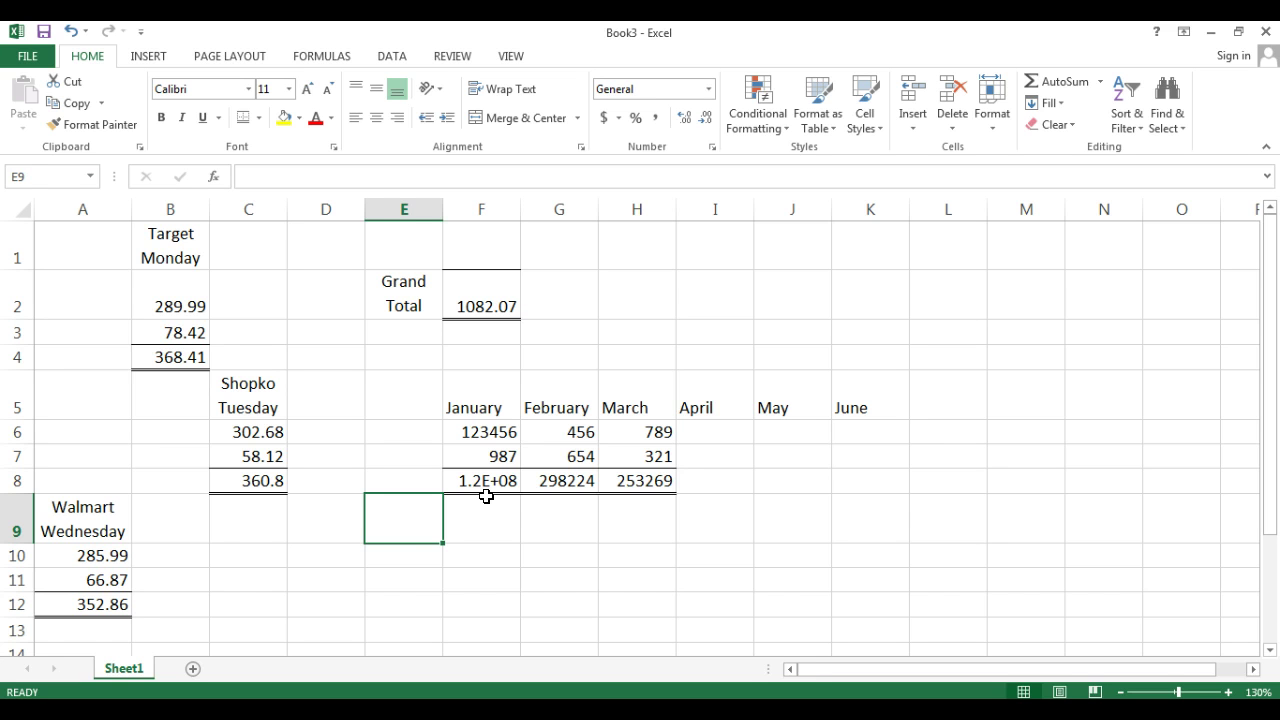
double_click(521, 206)
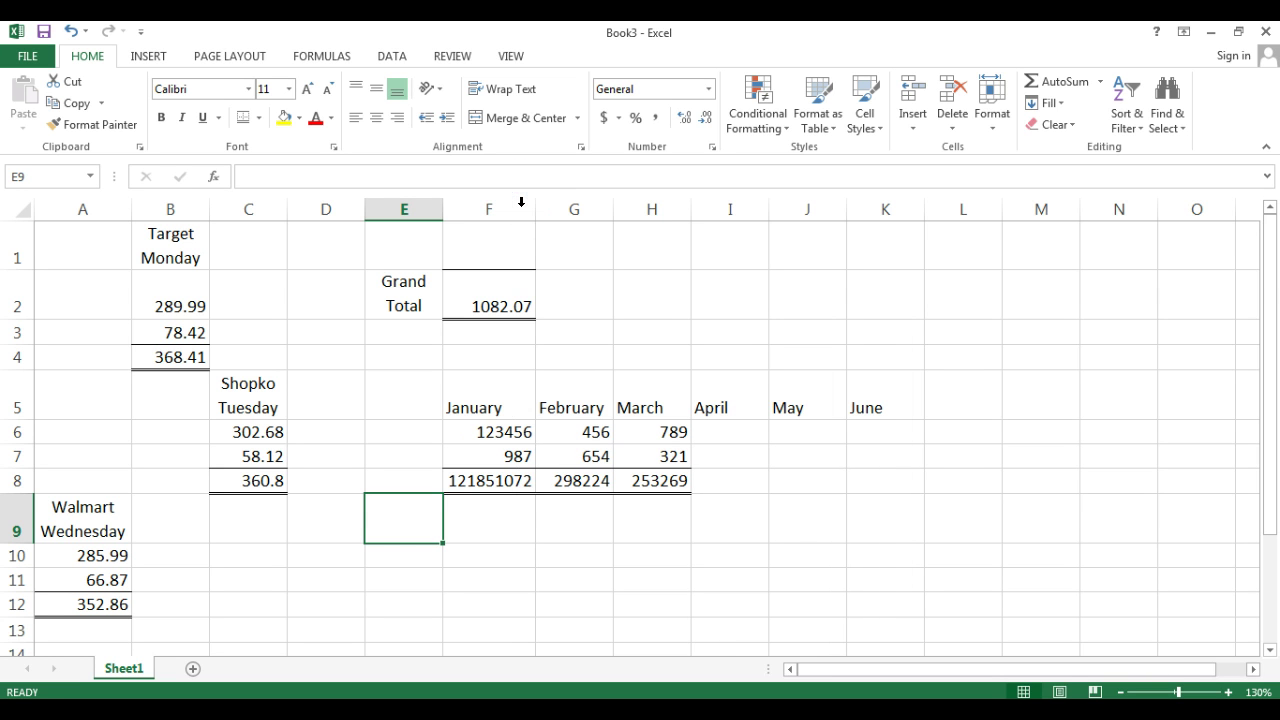
click(70, 33)
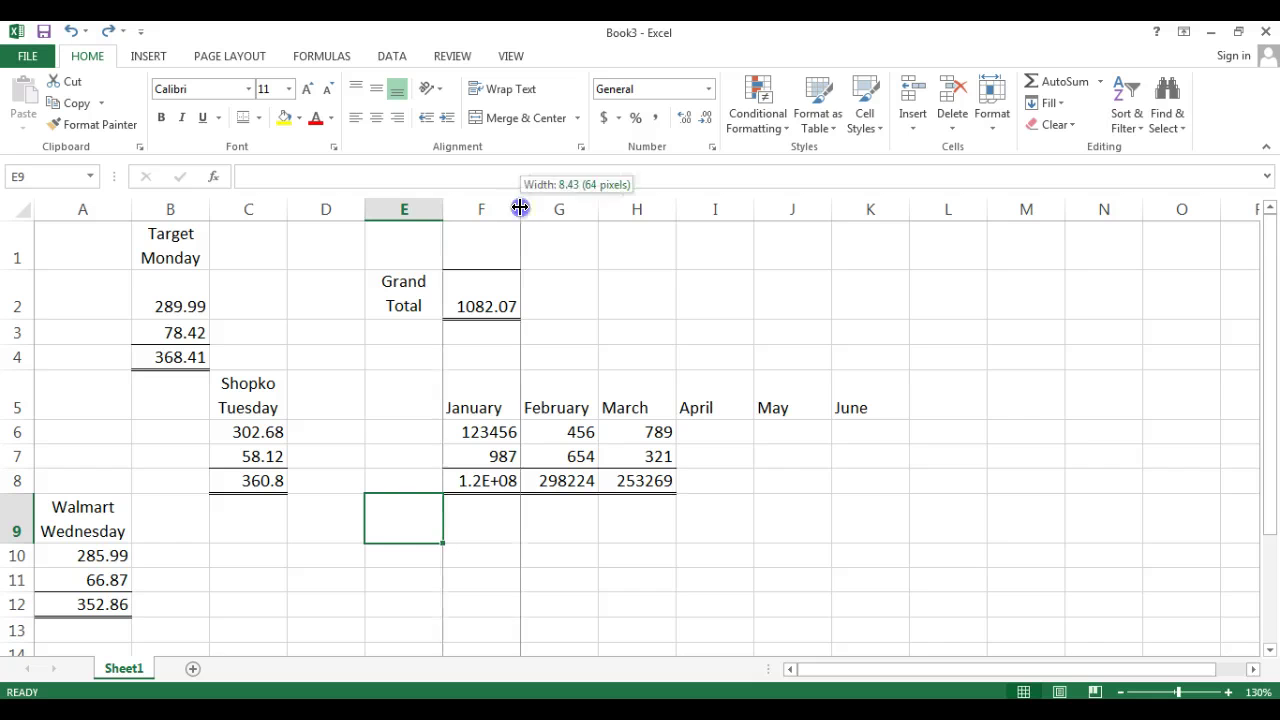
double_click(520, 207)
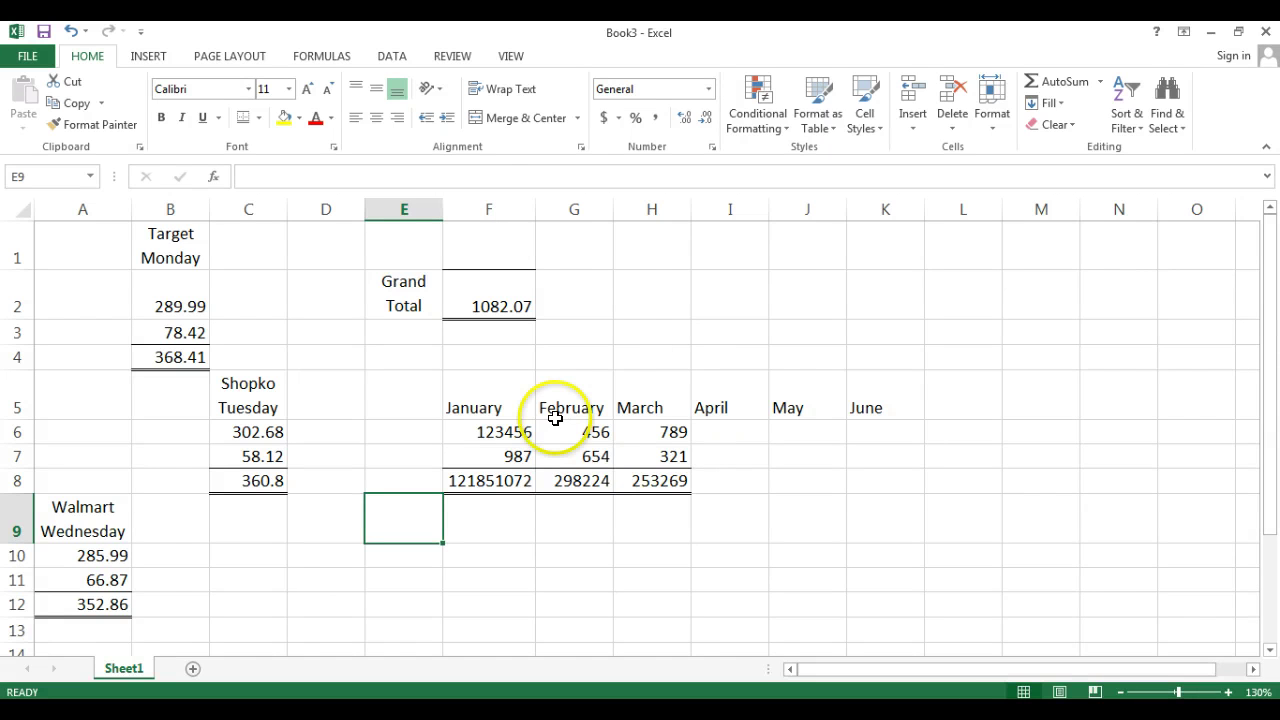
Step: Apply the dollar Accounting number format to the January to March values in F6:H8
click(477, 432)
drag(477, 432, 638, 479)
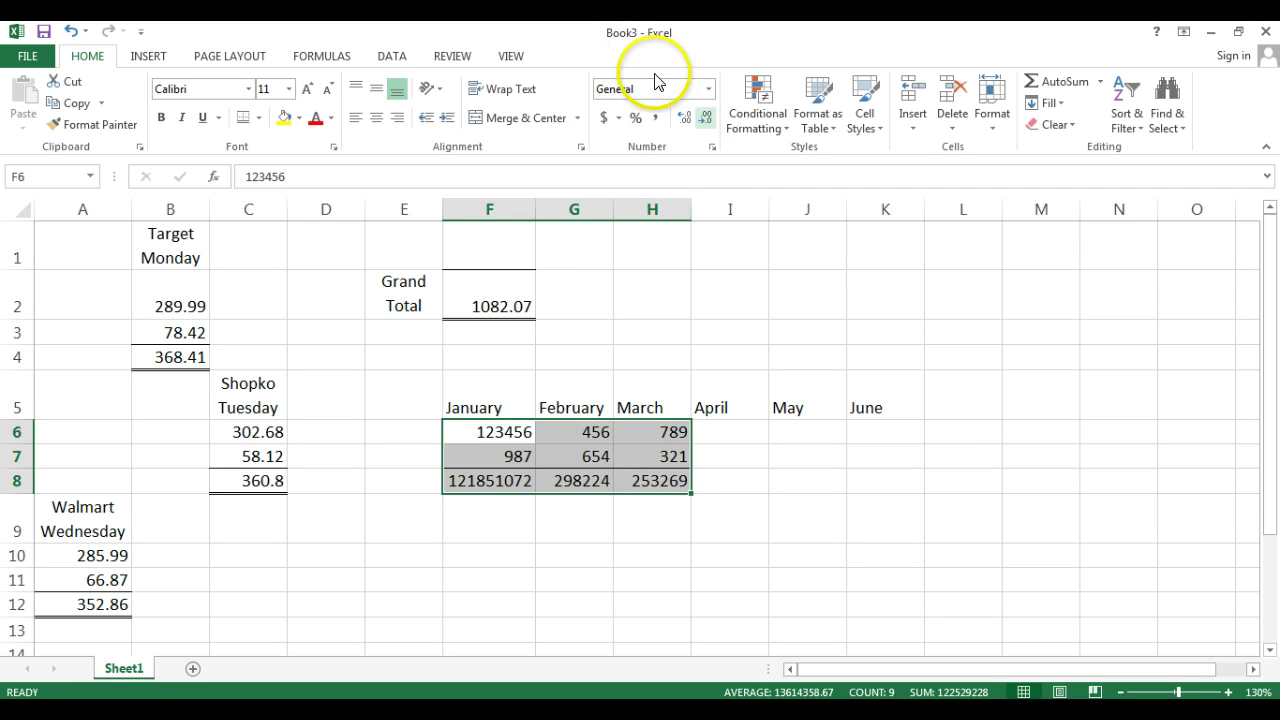
click(604, 120)
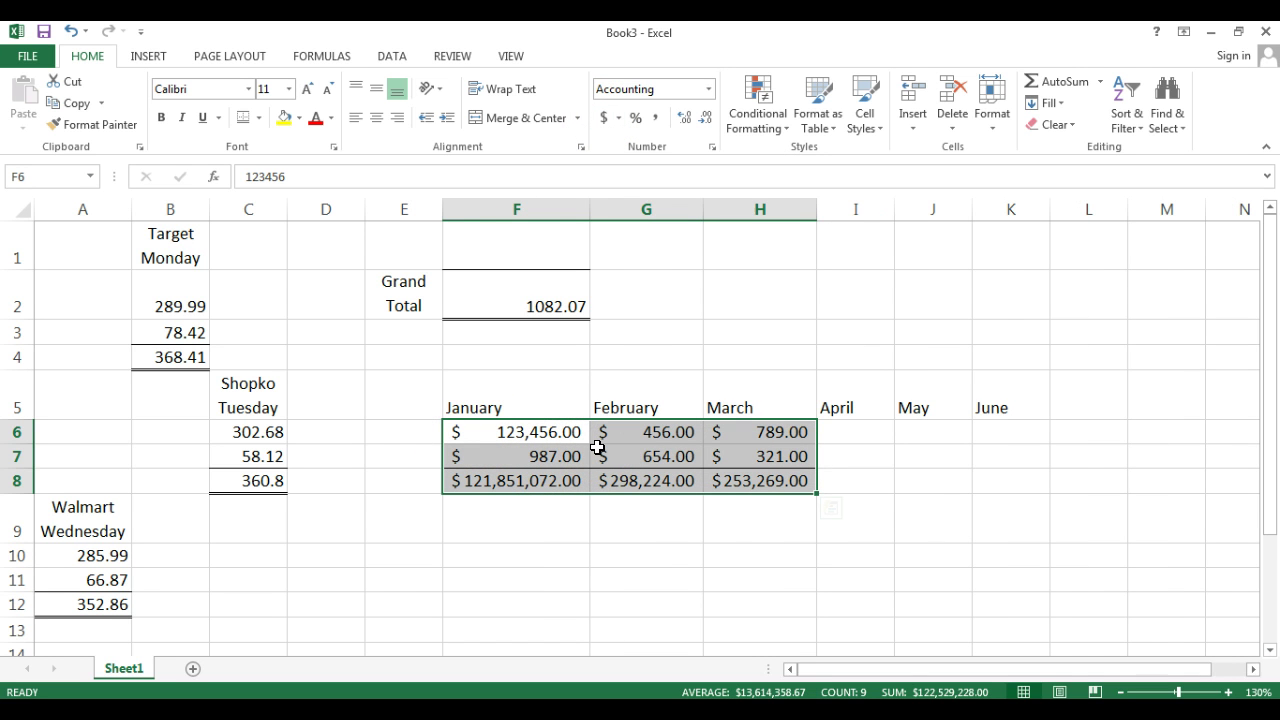
click(640, 292)
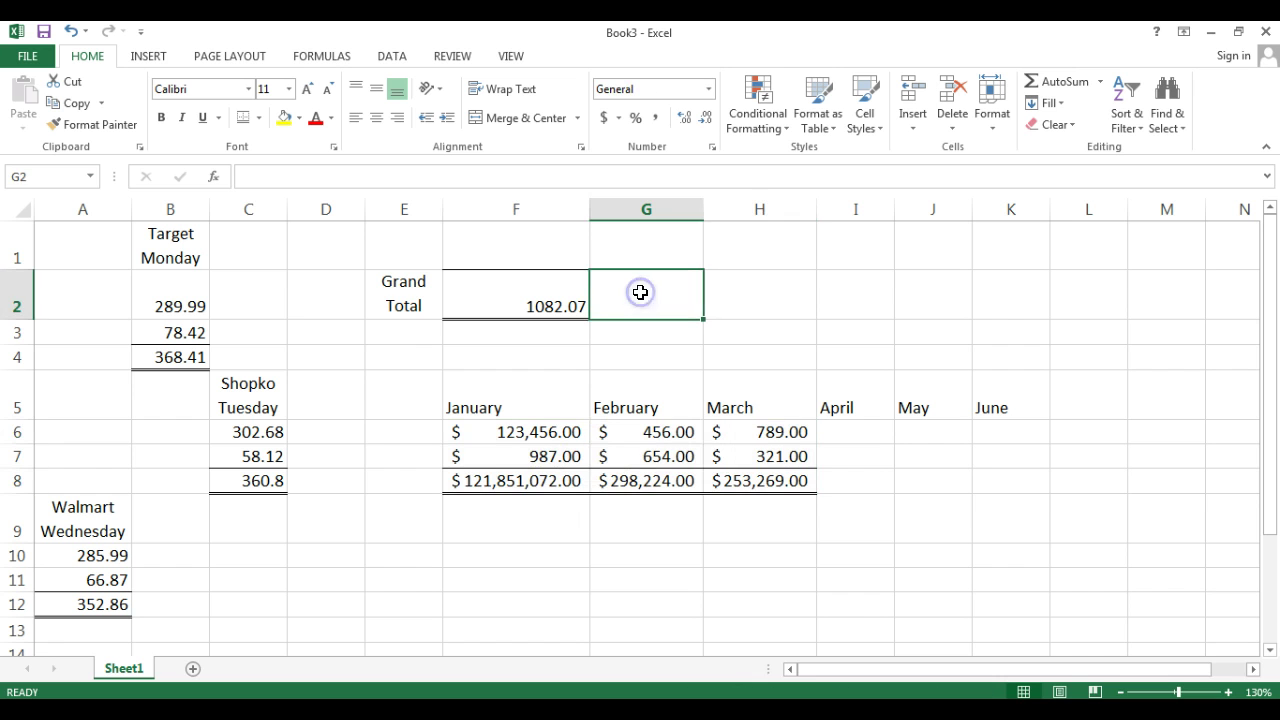
click(264, 337)
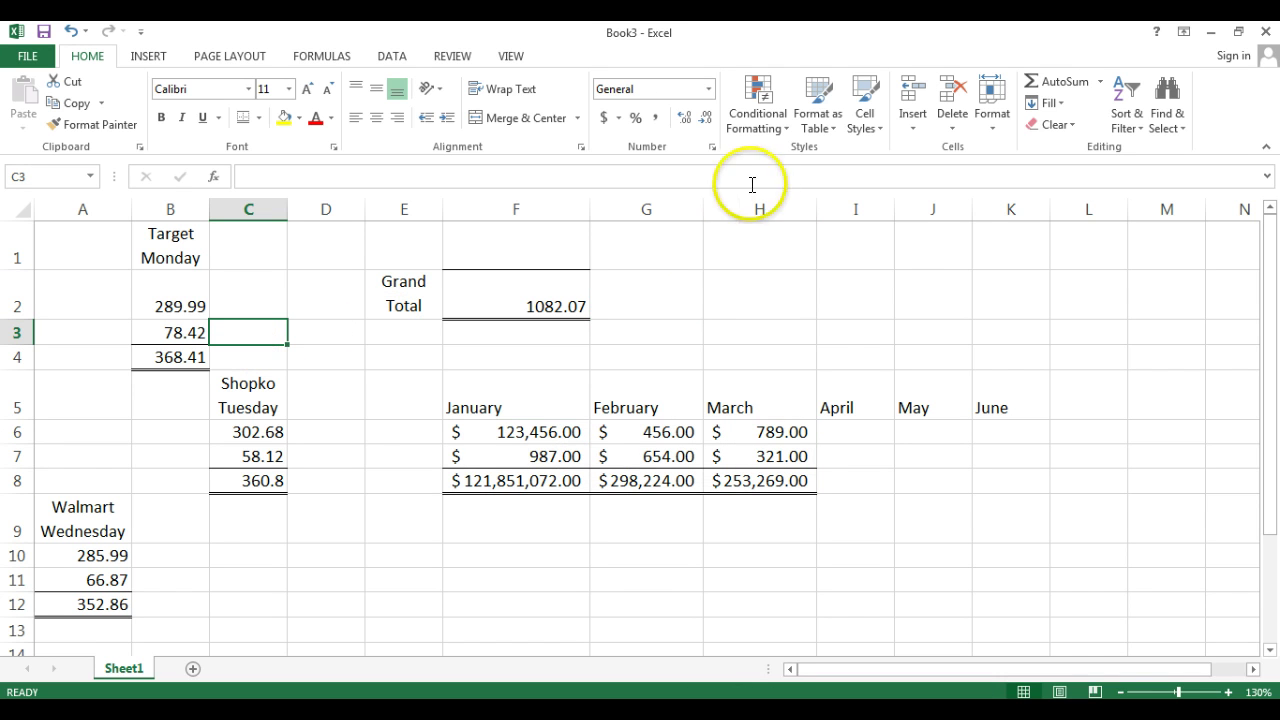
Step: Apply the dollar Accounting number format to the empty cells H2:J2
click(761, 286)
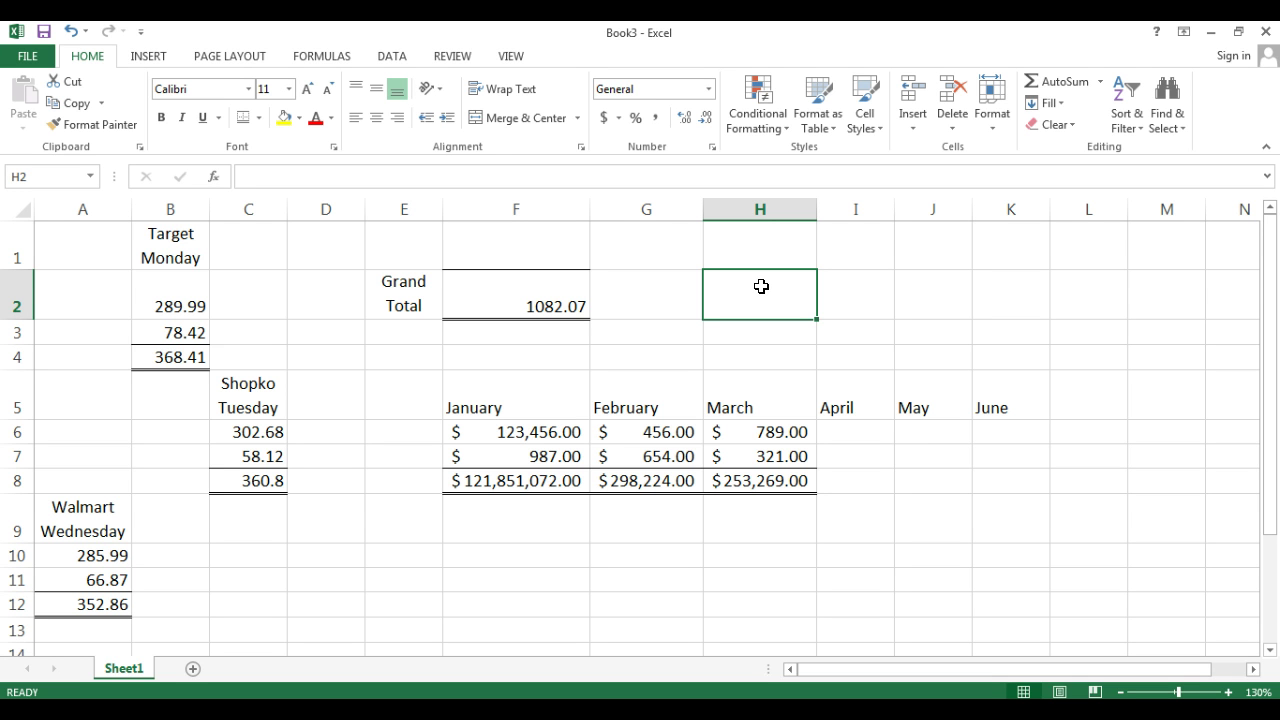
drag(761, 286, 916, 287)
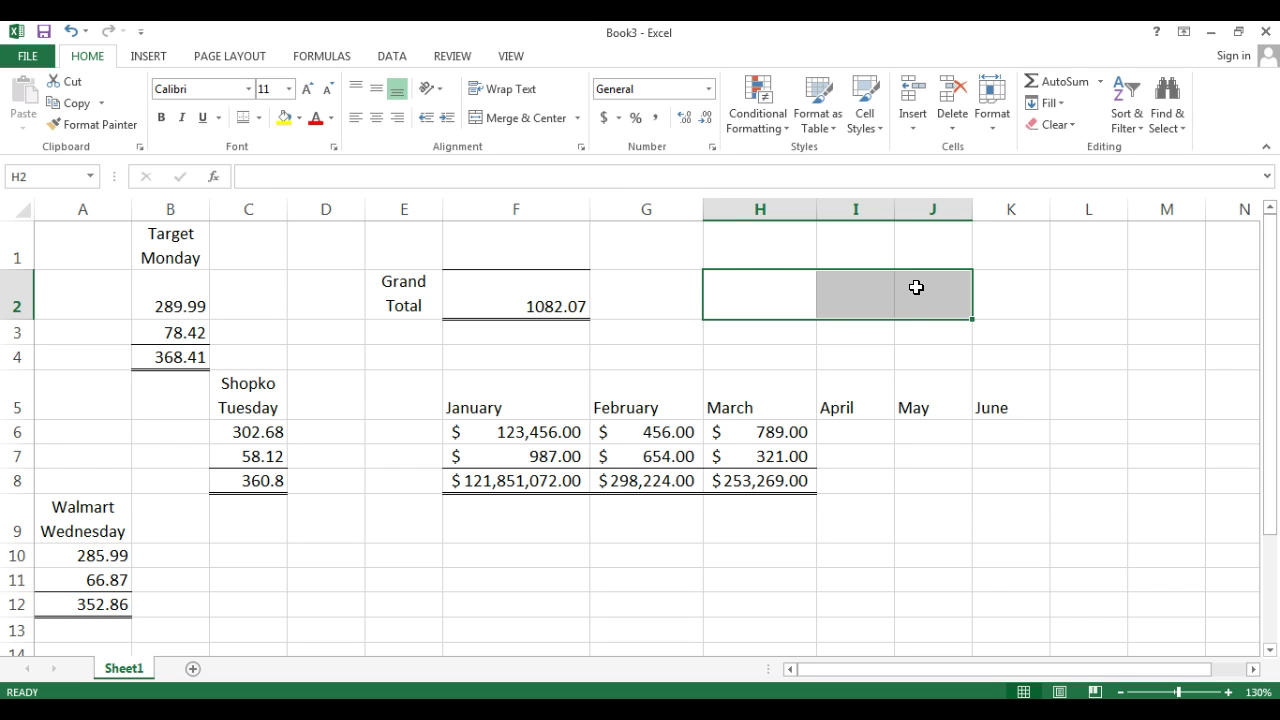
click(603, 119)
click(1011, 326)
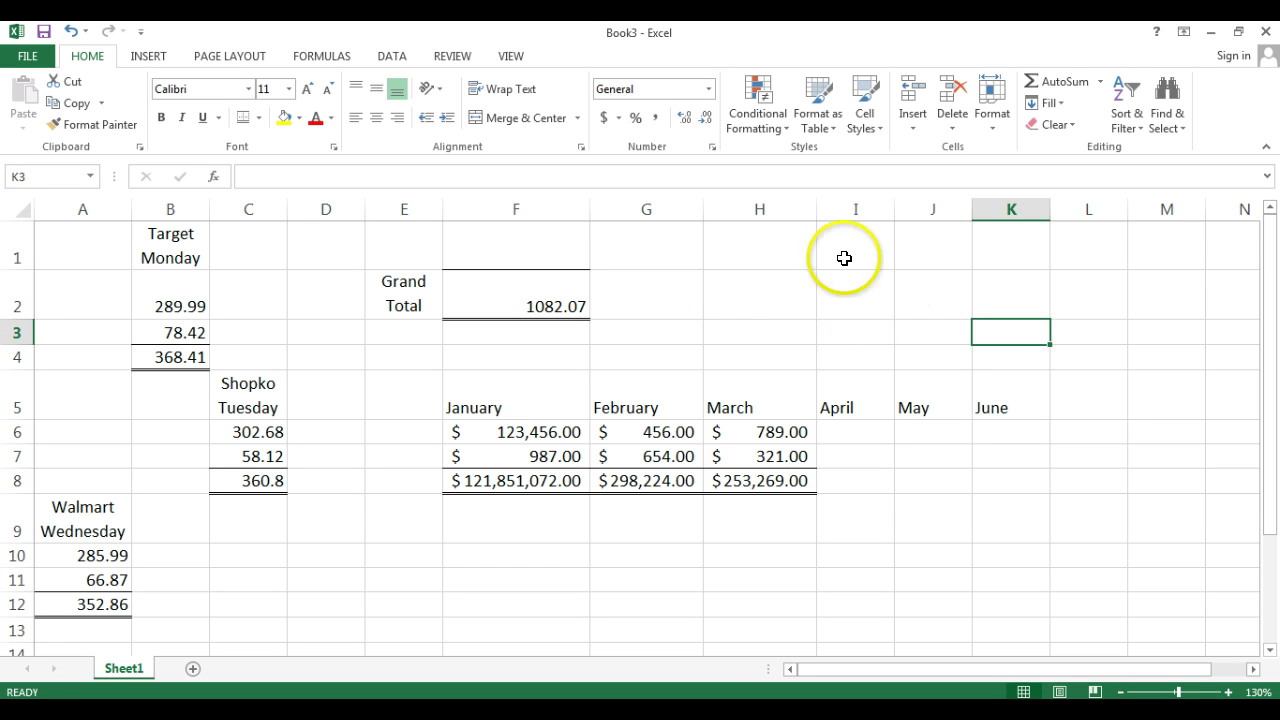
Step: Enter 2, 3 and 4 in the preformatted cells H2, I2 and J2
click(777, 295)
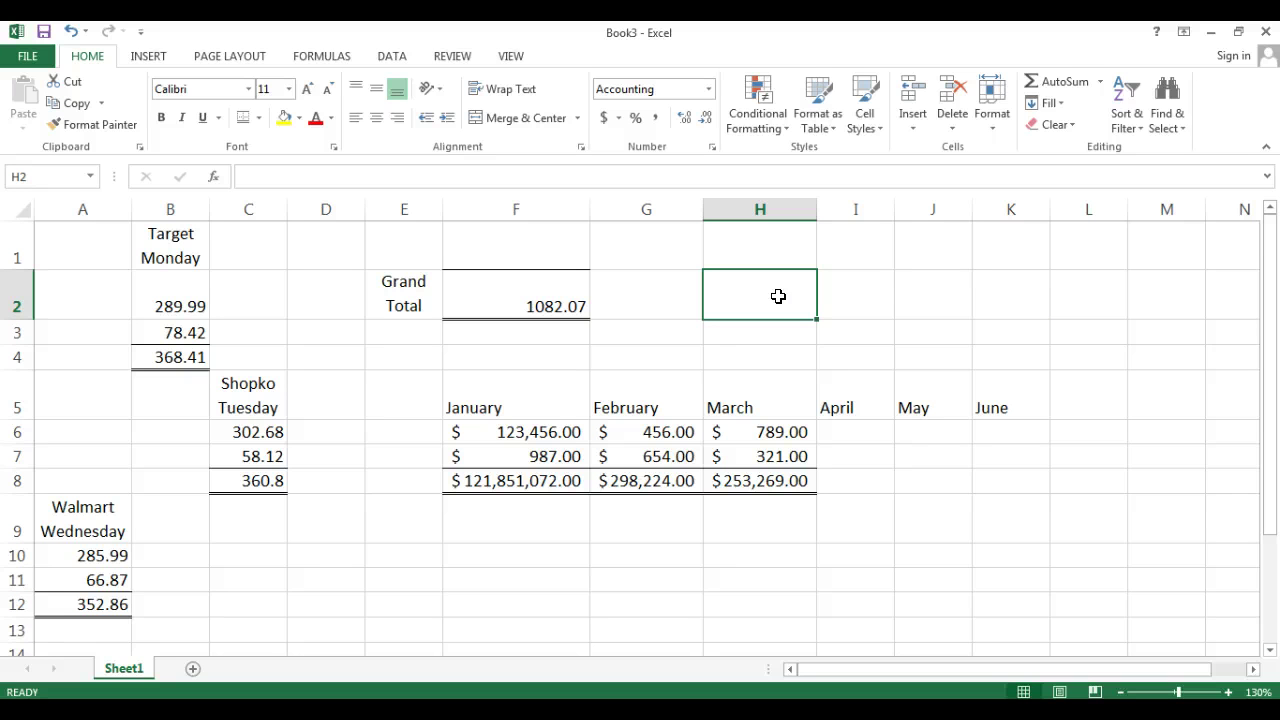
text(2)
key(Tab)
text(3)
key(Tab)
text(4)
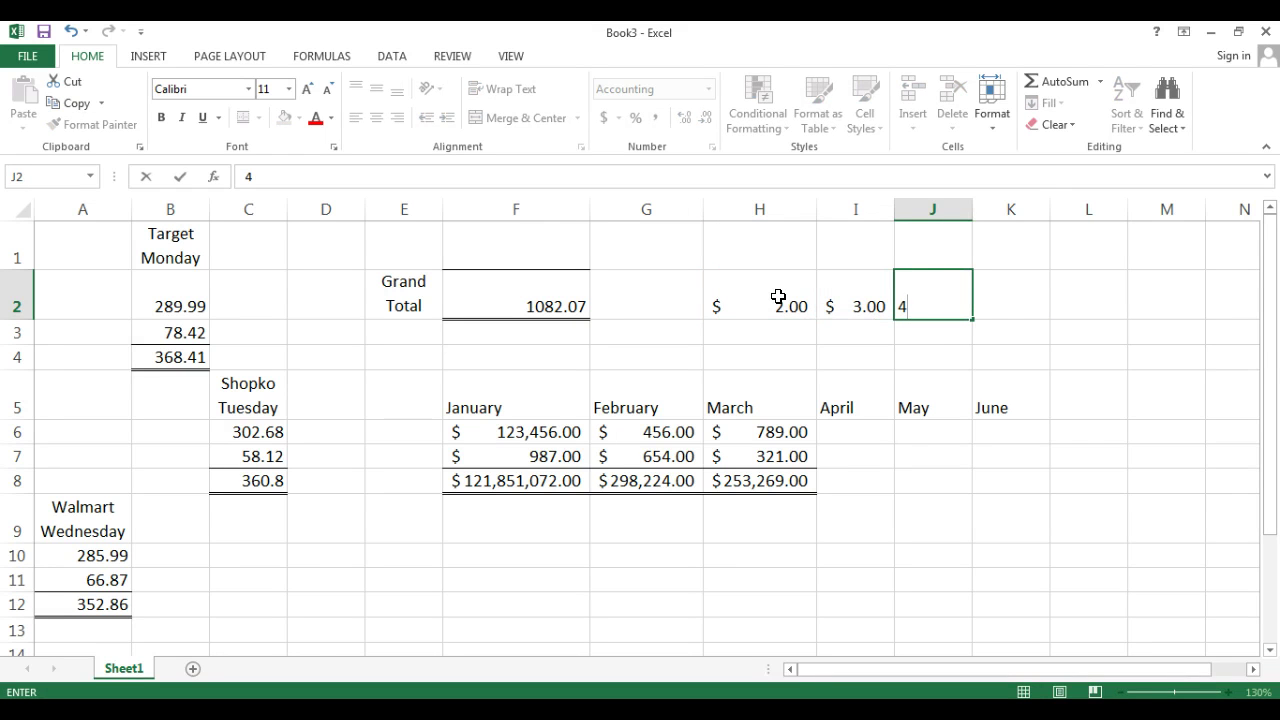
click(1014, 316)
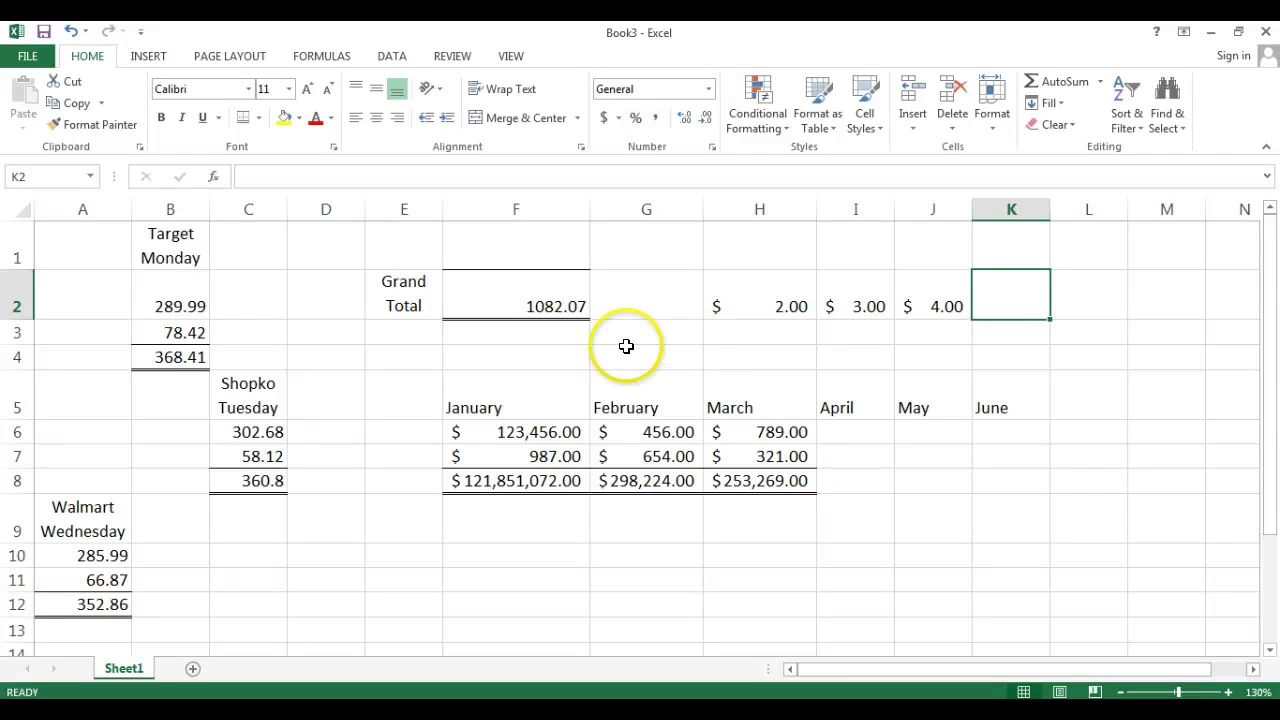
Step: Apply the dollar Accounting number format to the Target Monday total in B4
click(170, 356)
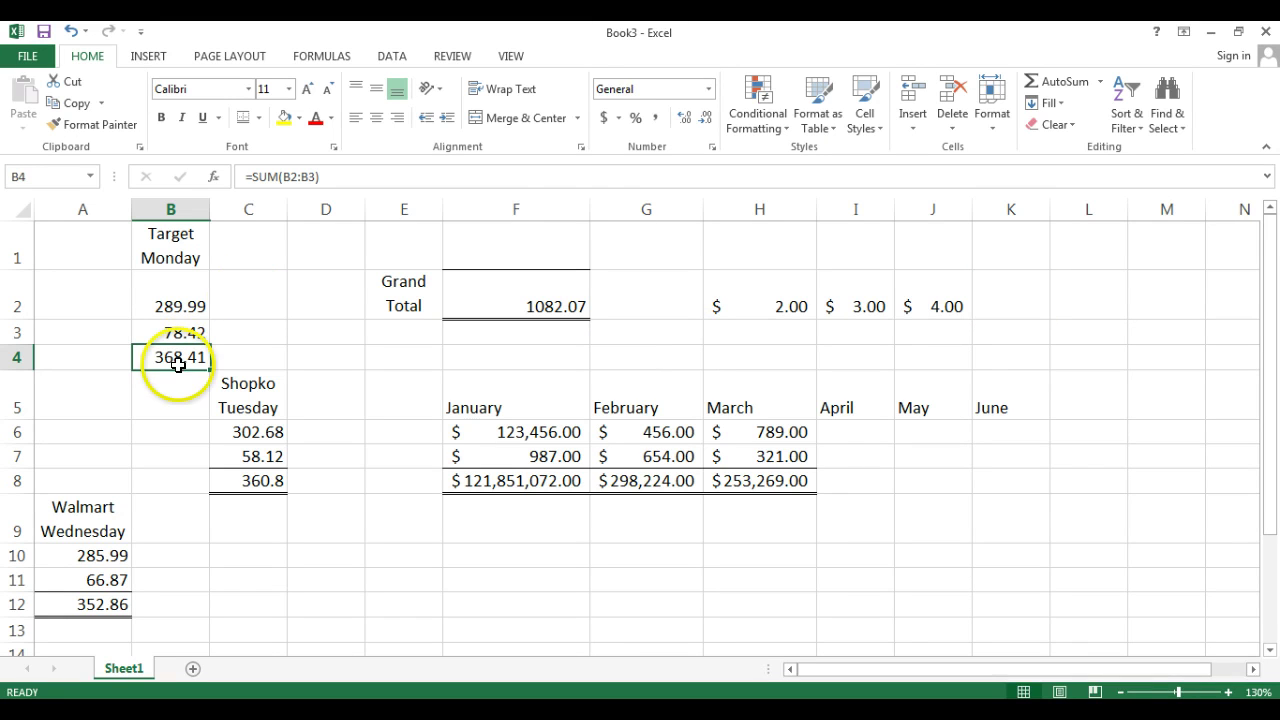
click(604, 117)
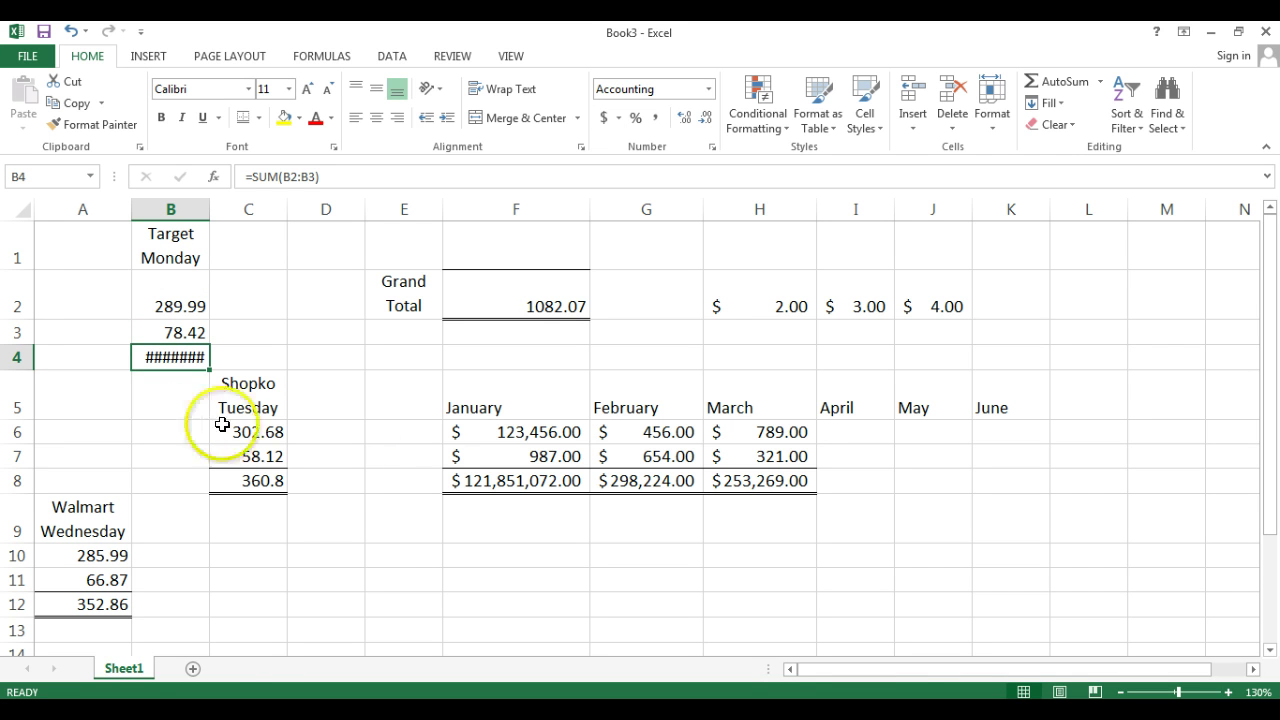
Step: Widen column F slightly and AutoFit column B to its contents
mouse_move(587, 207)
mouse_down()
mouse_move(543, 208)
mouse_move(601, 207)
mouse_up()
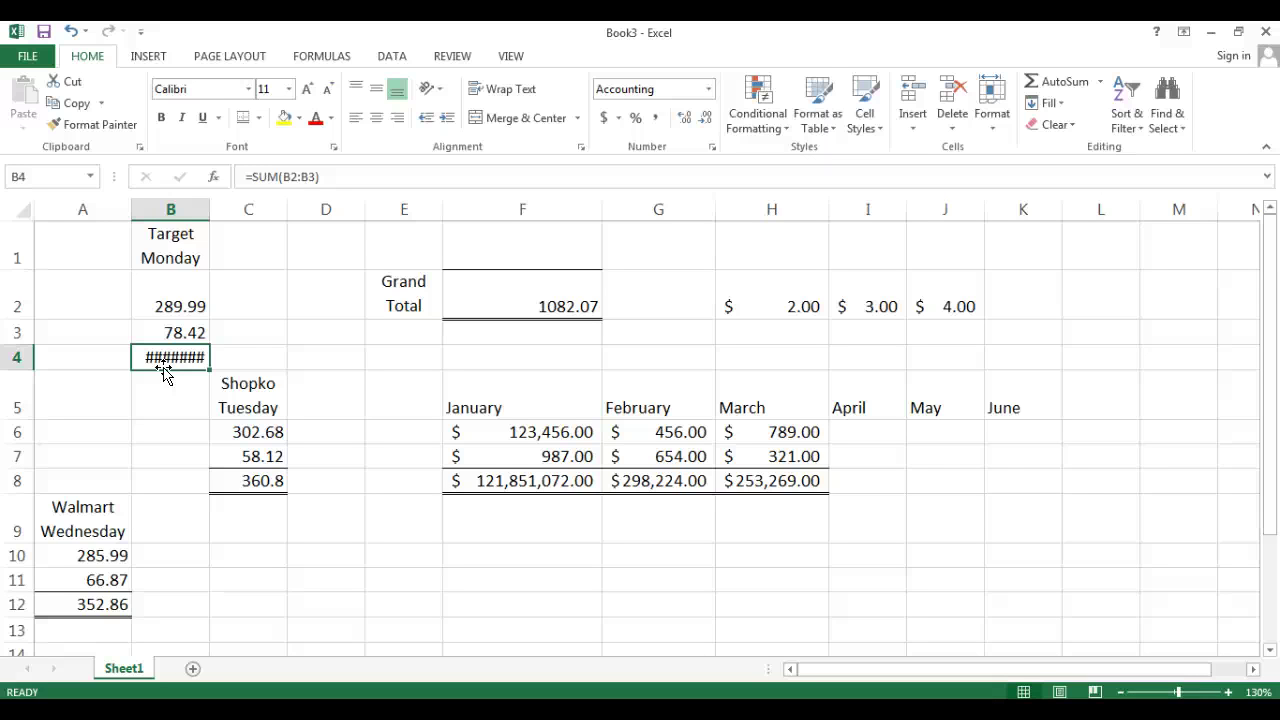
double_click(207, 208)
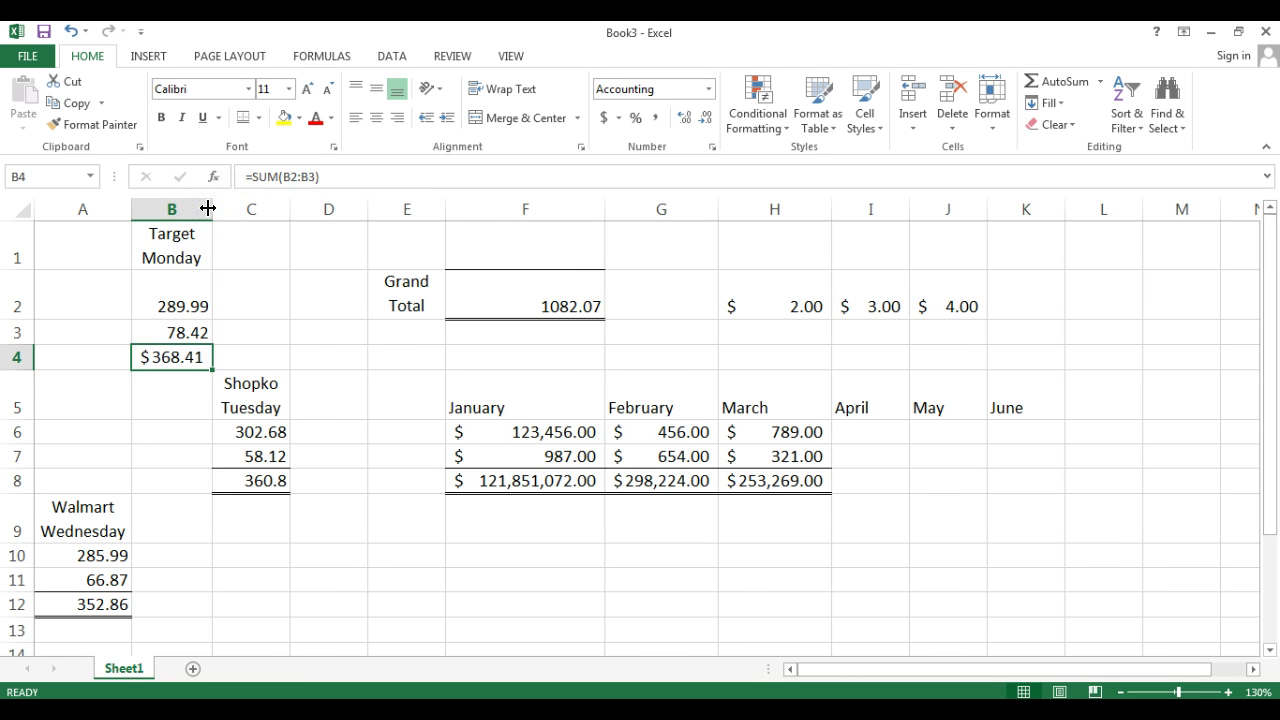